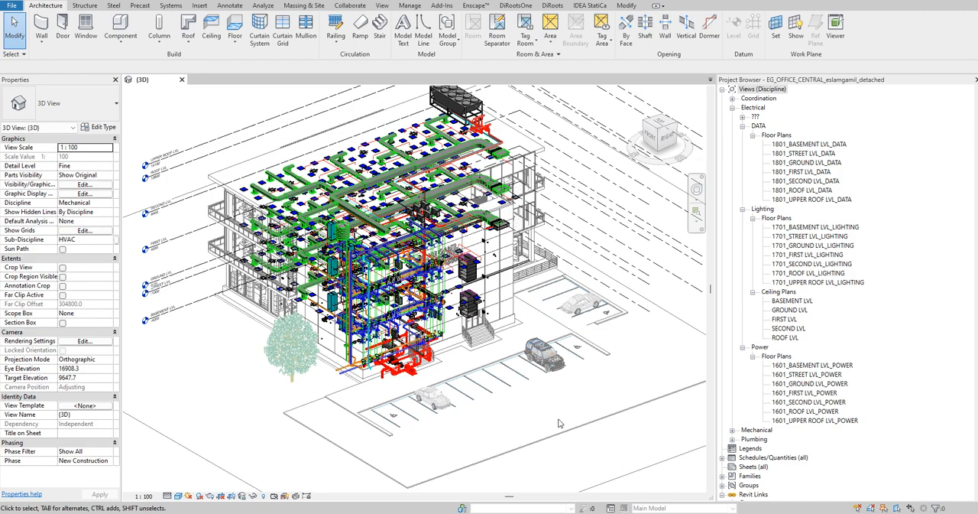
# - Switch to Excel and examine the clash matrices on the CLASH - J (REVIT) and CLASH - NAVISWORKS sheets
pyautogui.scroll(6, 567, 320)
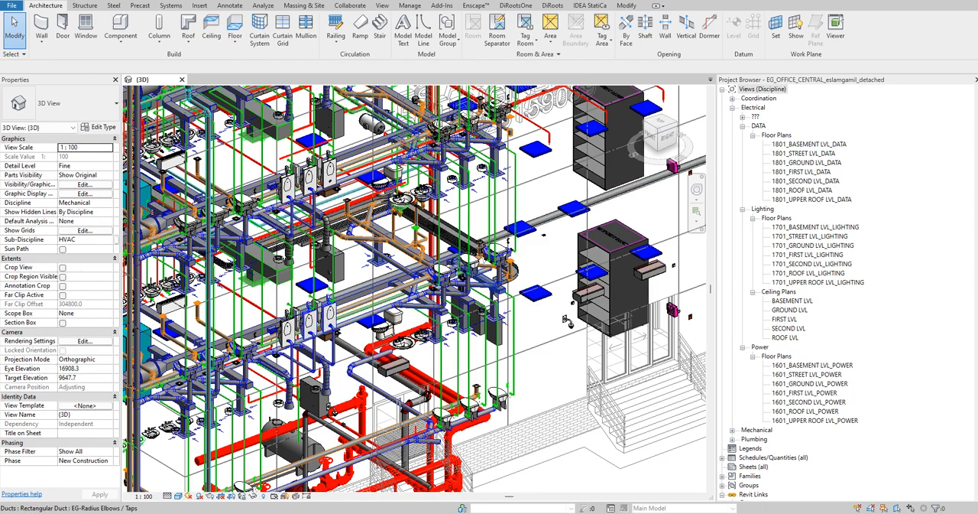
pyautogui.scroll(-6, 566, 319)
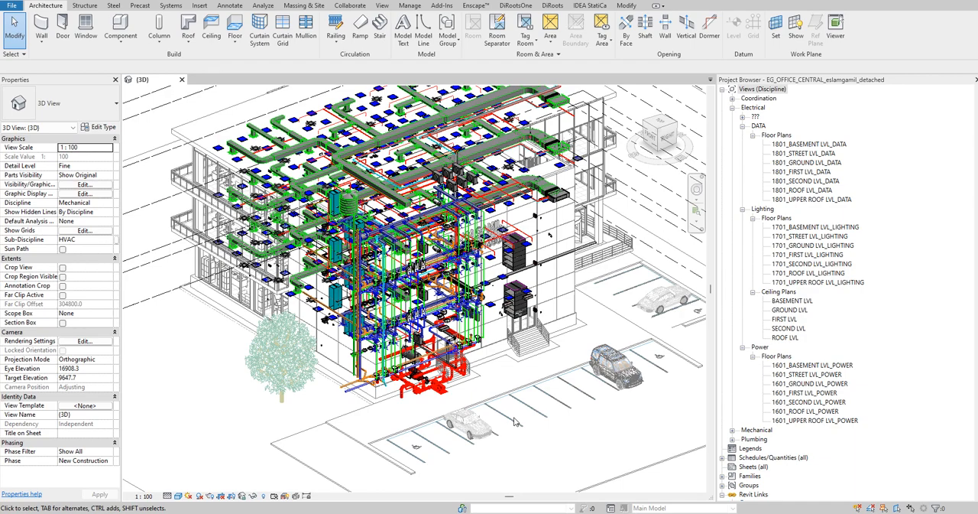
pyautogui.click(627, 512)
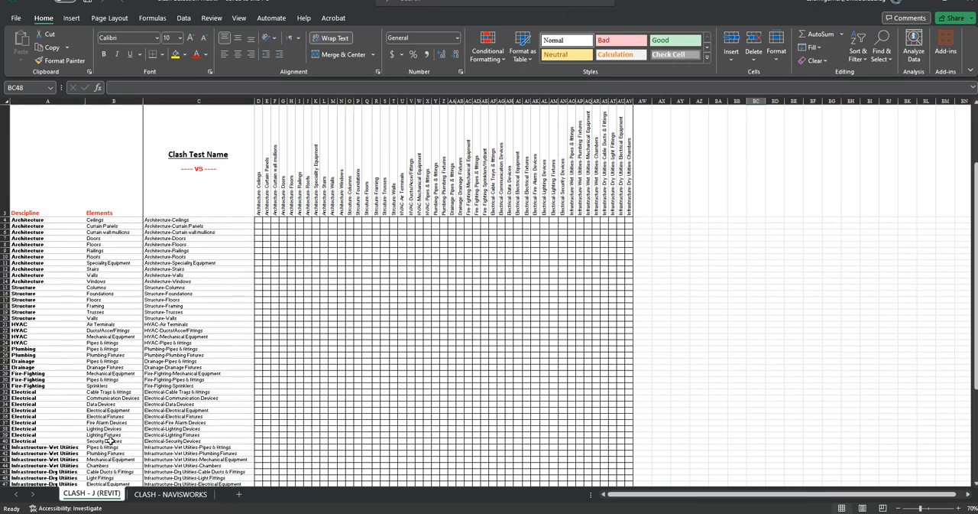
pyautogui.scroll(-1, 196, 355)
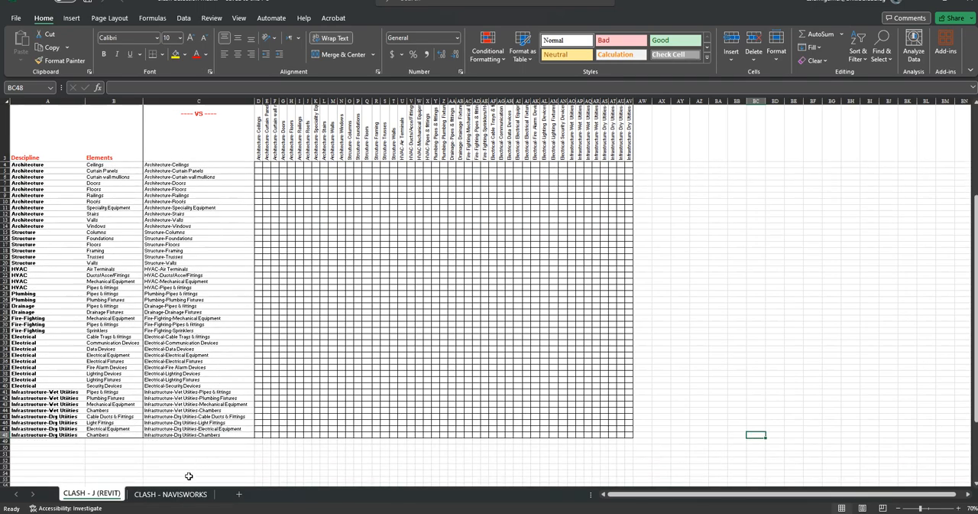
pyautogui.click(170, 493)
pyautogui.scroll(-3, 439, 365)
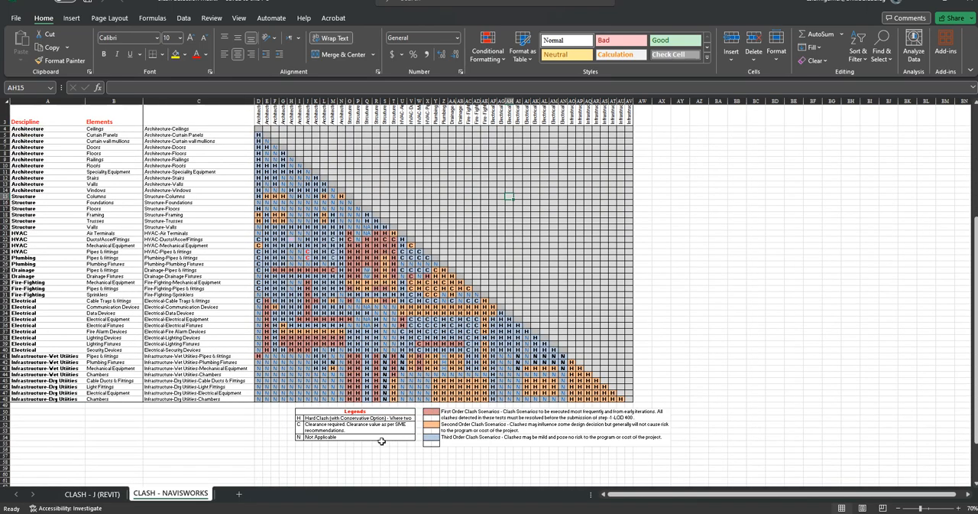
pyautogui.scroll(1, 370, 368)
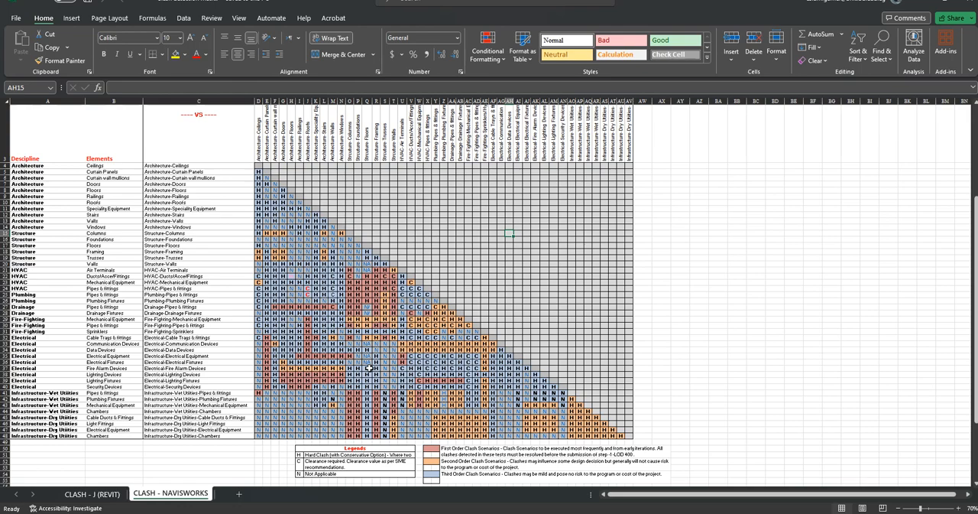
pyautogui.click(92, 494)
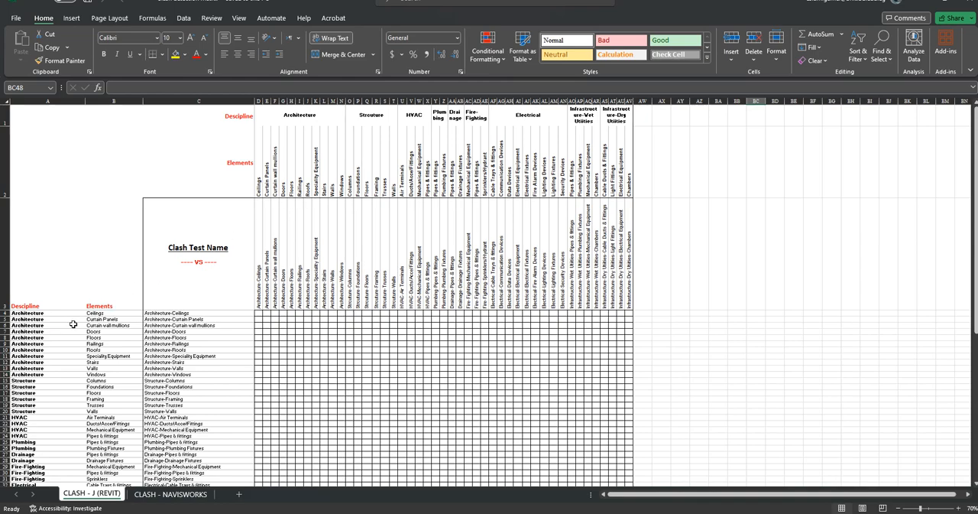
# - Hide the Architecture and Structure rows 4 to 20 of the clash matrix and undo the hiding
pyautogui.moveTo(6, 314); pyautogui.dragTo(4, 406)
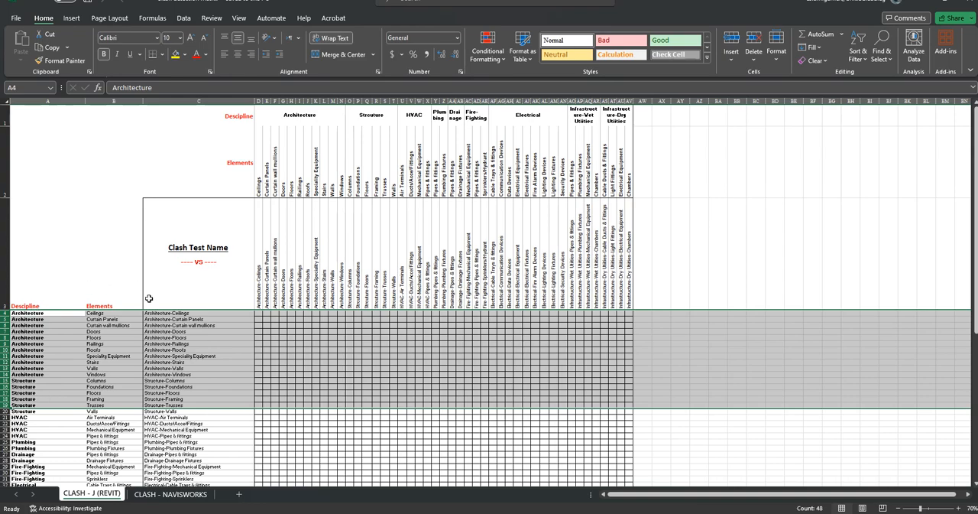
pyautogui.scroll(-1, 123, 304)
pyautogui.click(115, 306)
pyautogui.moveTo(4, 295); pyautogui.dragTo(4, 392)
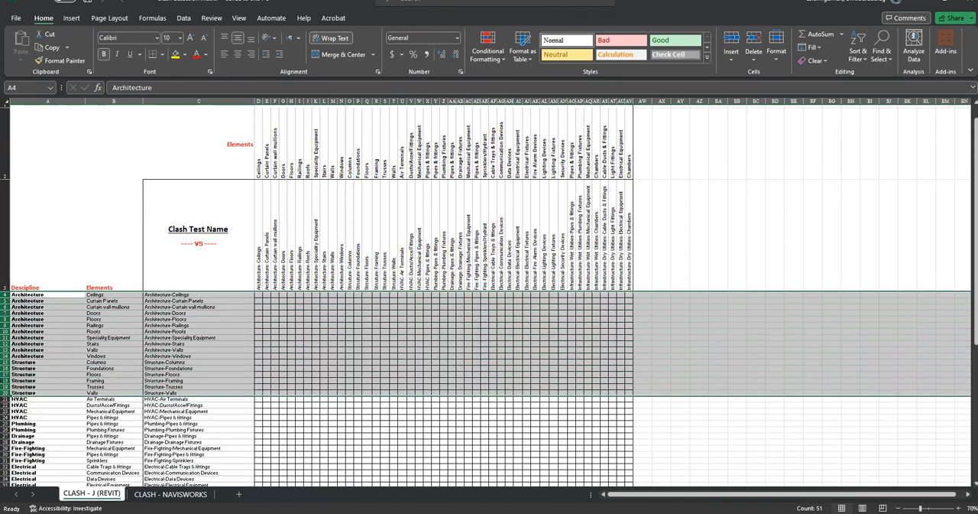
pyautogui.rightClick(6, 374)
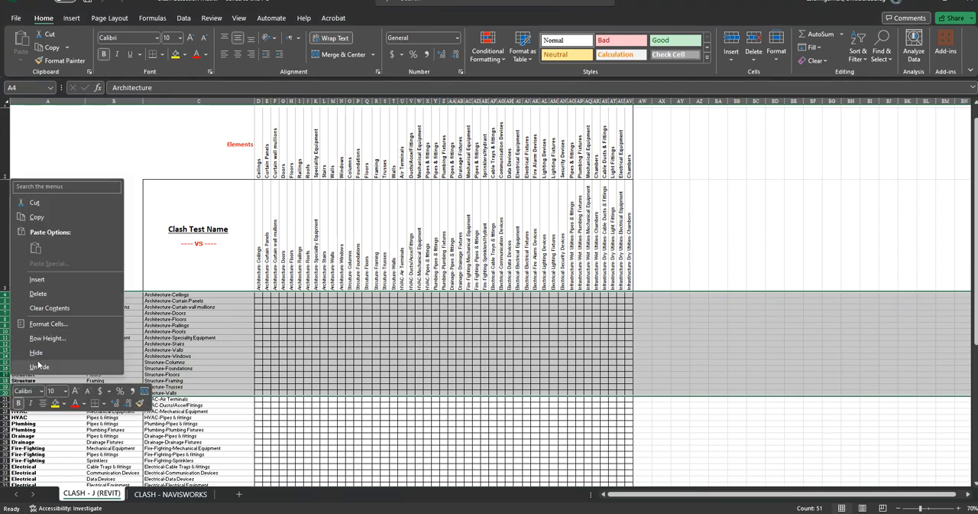
pyautogui.click(44, 363)
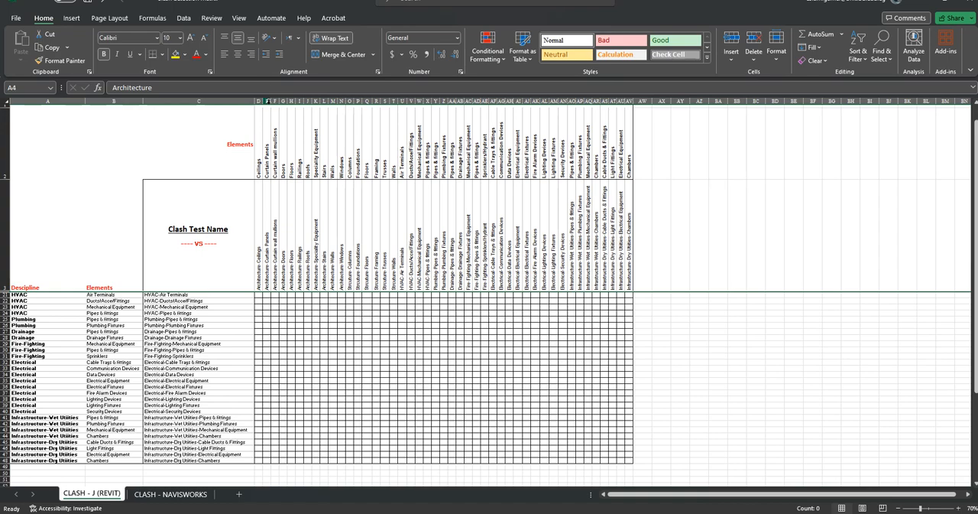
pyautogui.scroll(1, 267, 100)
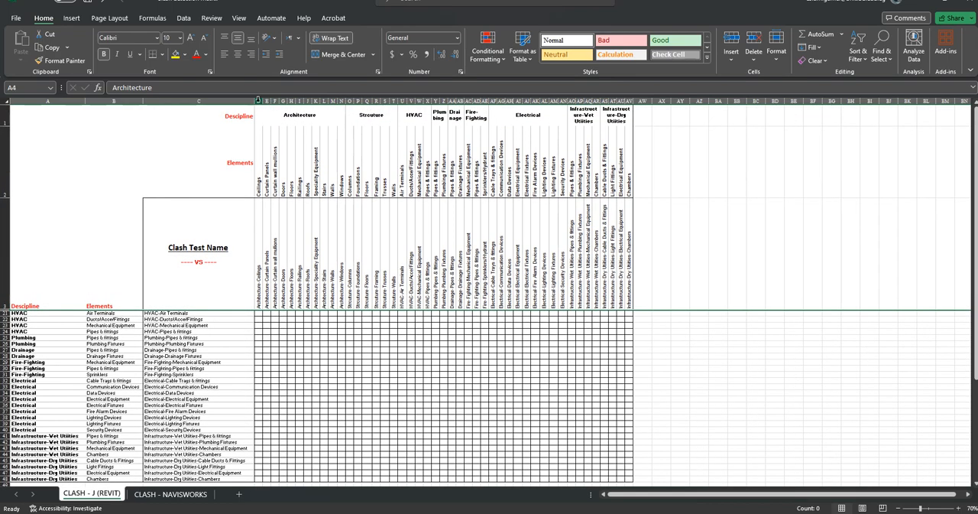
pyautogui.hotkey('ctrl', 'z')
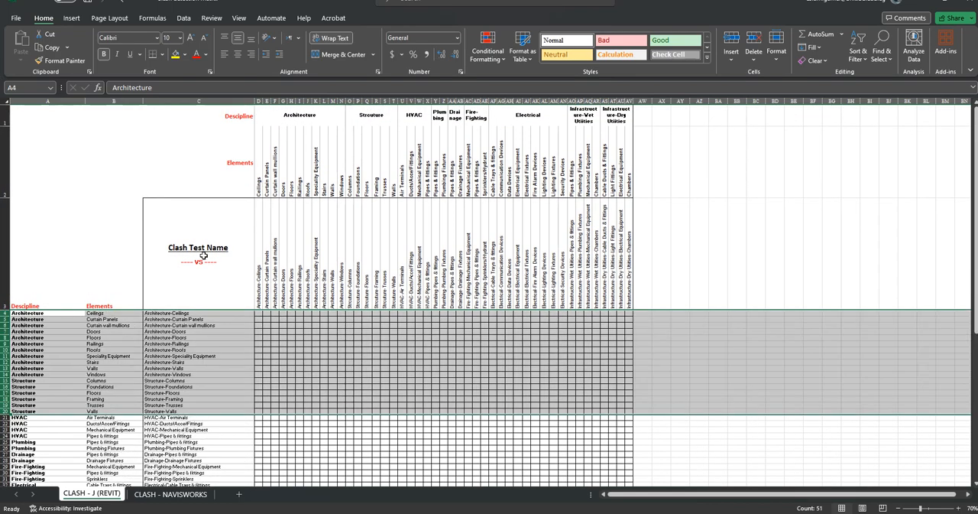
pyautogui.scroll(-3, 146, 309)
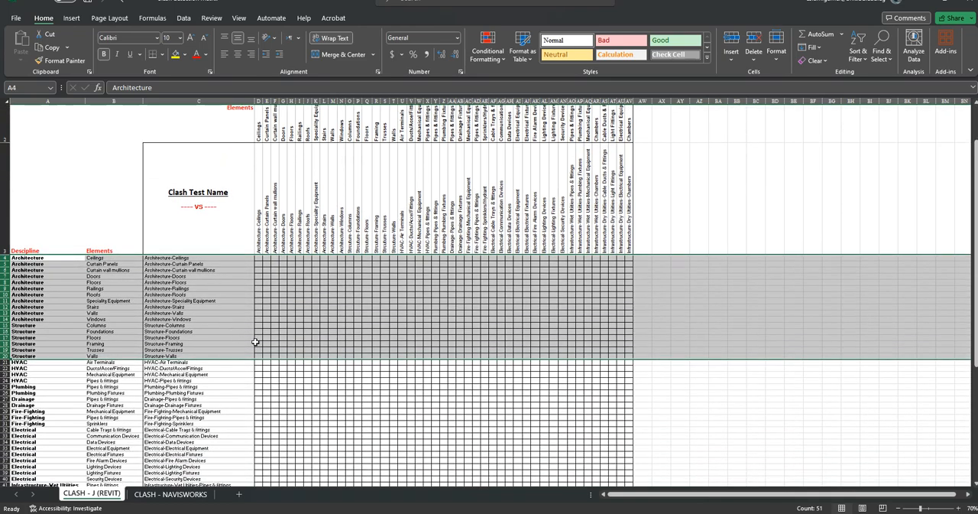
pyautogui.scroll(3, 255, 344)
pyautogui.click(352, 381)
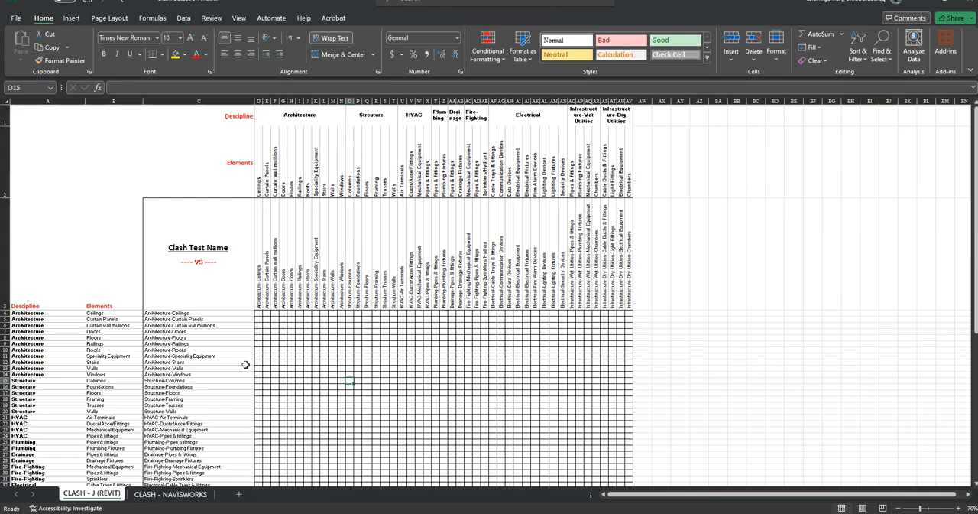
pyautogui.scroll(-1, 253, 359)
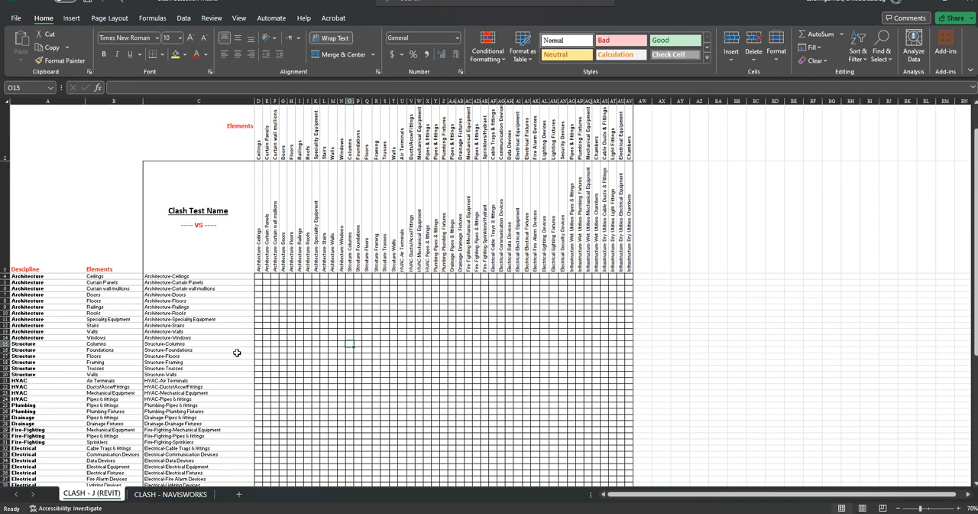
# - Switch to Revit and start Run Interference Check, moving its dialog over the 3D view
pyautogui.click(542, 513)
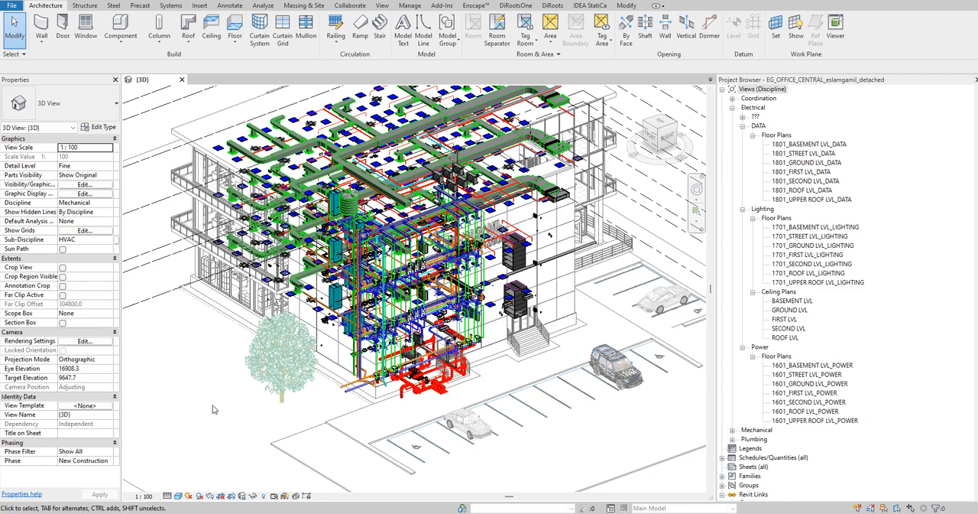
pyautogui.click(357, 6)
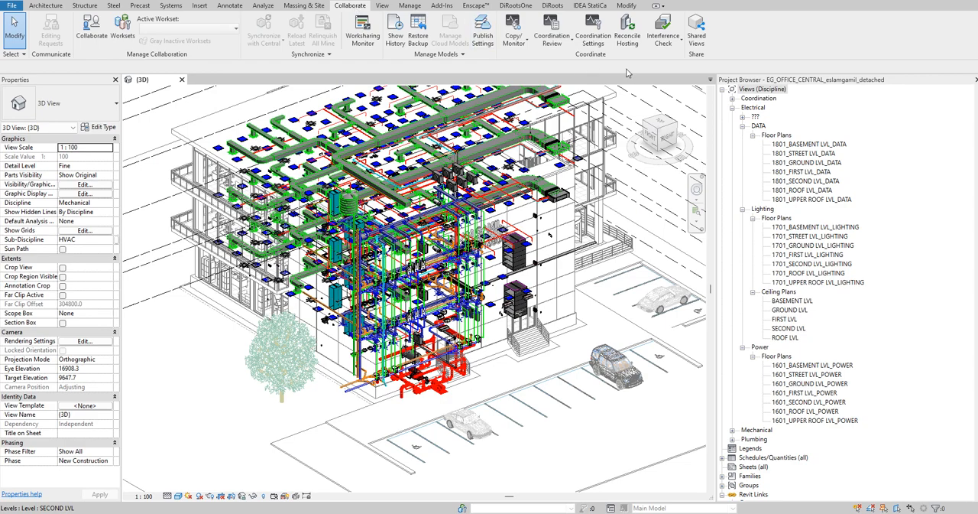
pyautogui.click(671, 50)
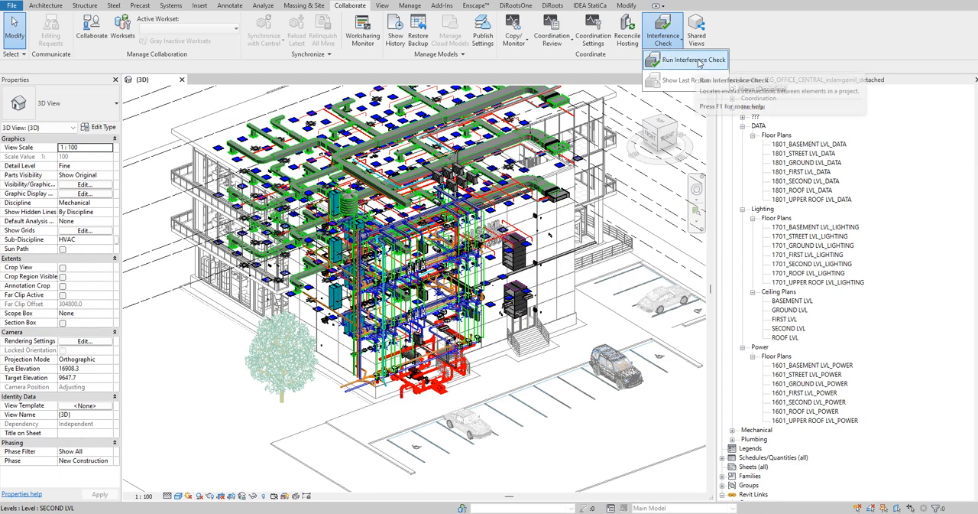
pyautogui.click(692, 60)
pyautogui.moveTo(243, 58); pyautogui.dragTo(327, 72)
# - Set both category sources of the interference check to Current Project
pyautogui.click(202, 100)
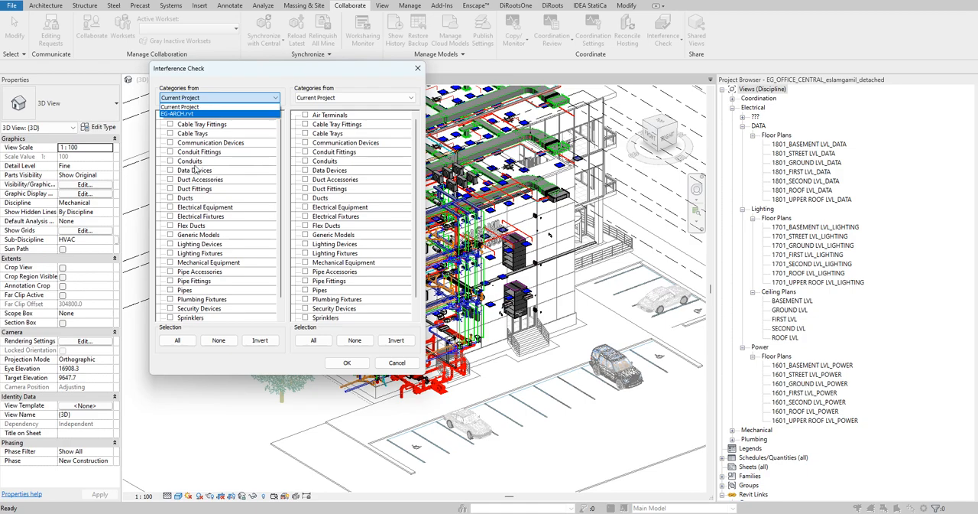
pyautogui.click(316, 97)
pyautogui.click(192, 98)
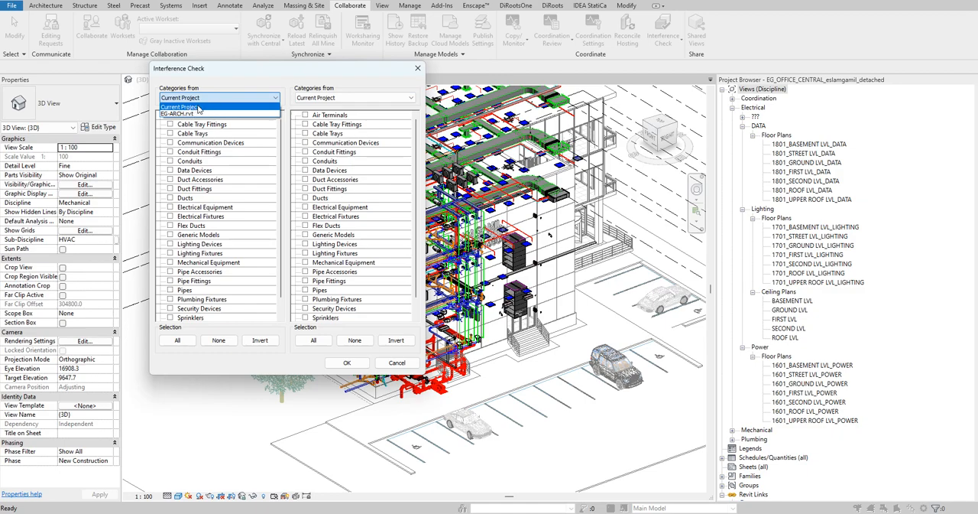
pyautogui.click(214, 107)
pyautogui.click(316, 98)
pyautogui.click(316, 108)
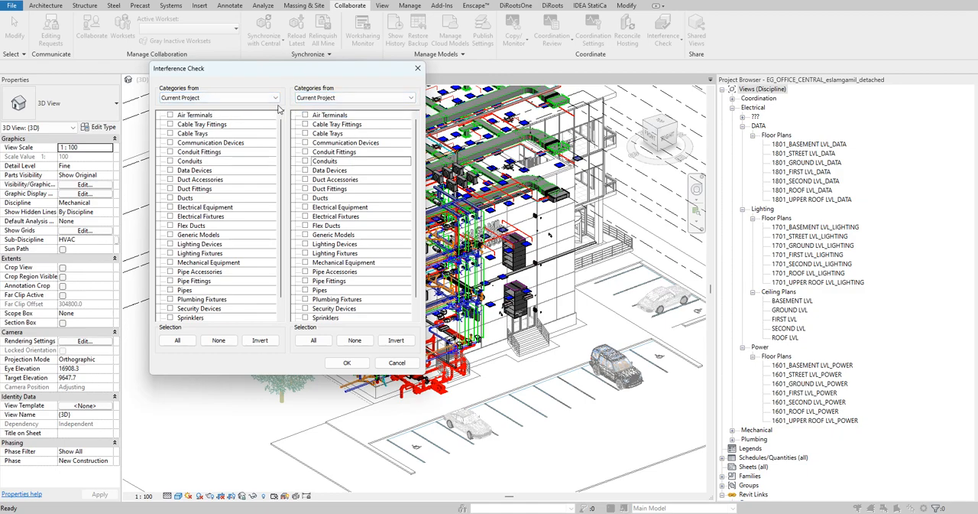
pyautogui.click(342, 100)
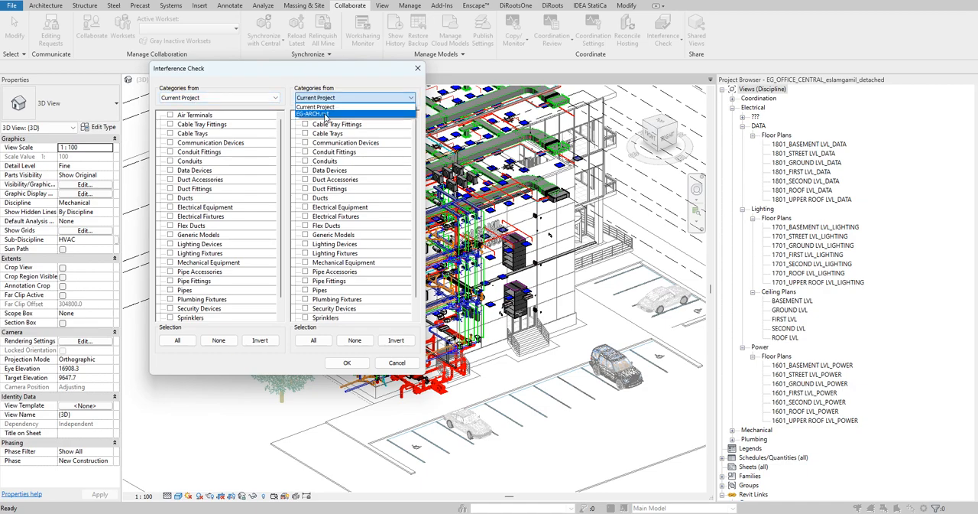
pyautogui.click(357, 73)
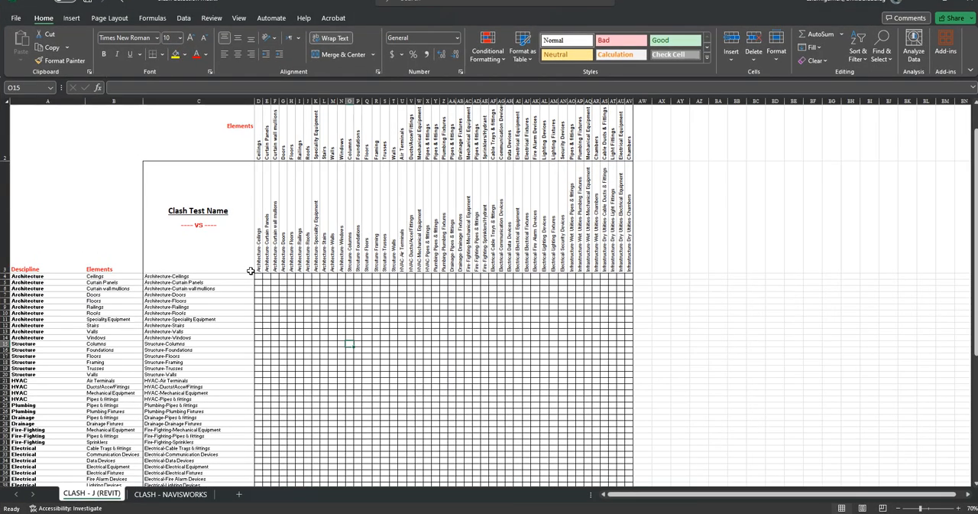
# - Look up the HVAC Air Terminals and HVAC ducts, accessories and fittings rows in the Excel clash matrix
pyautogui.scroll(-1, 99, 327)
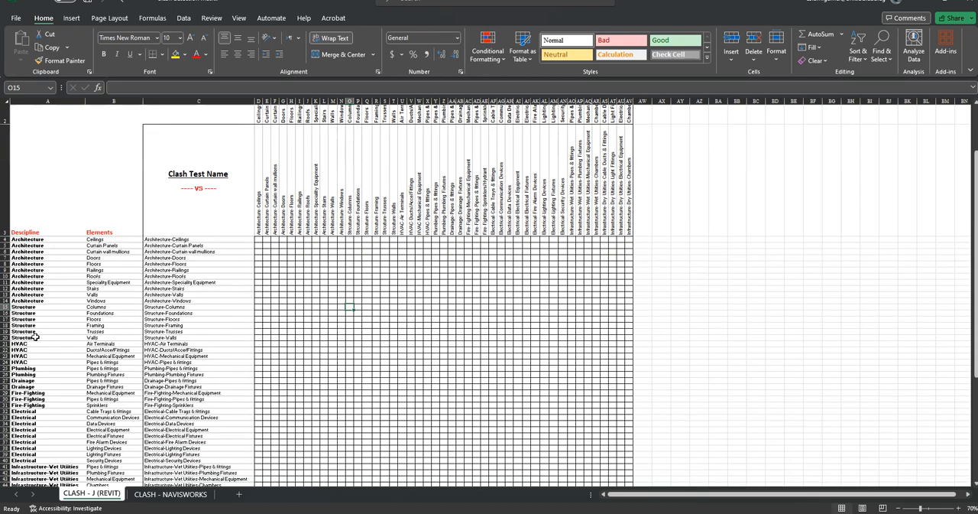
pyautogui.click(6, 343)
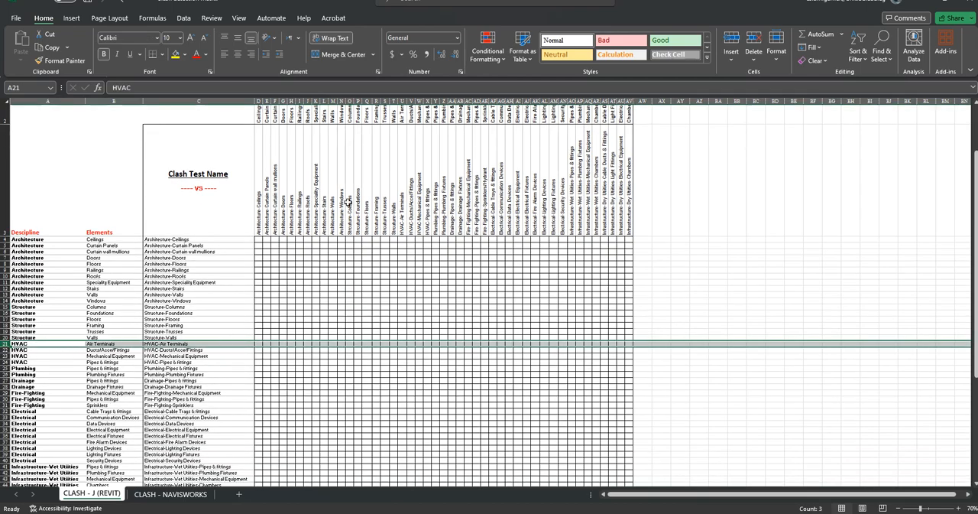
pyautogui.scroll(1, 346, 211)
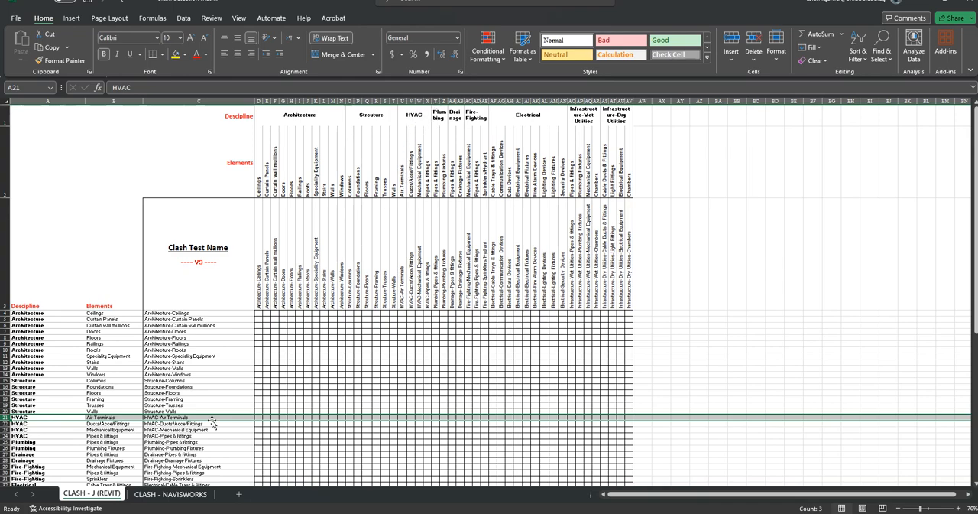
pyautogui.scroll(-1, 132, 442)
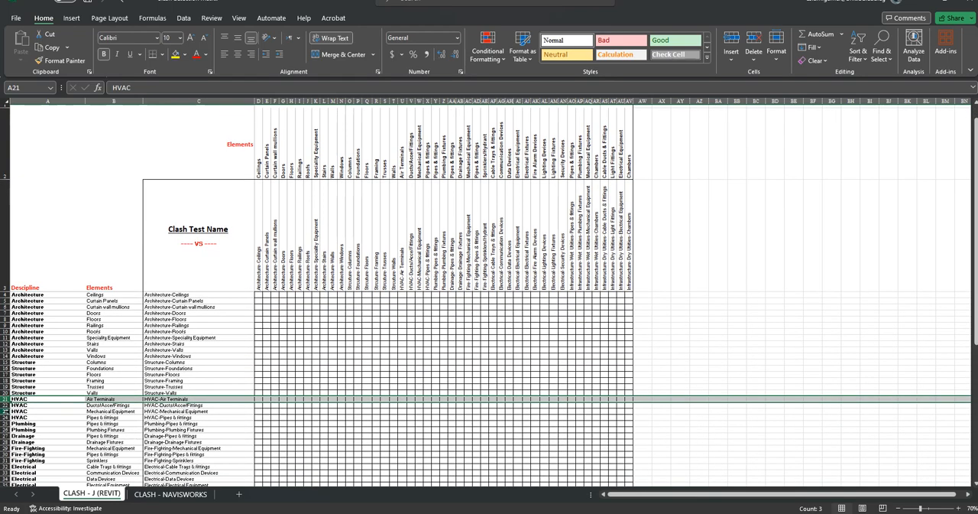
pyautogui.click(7, 405)
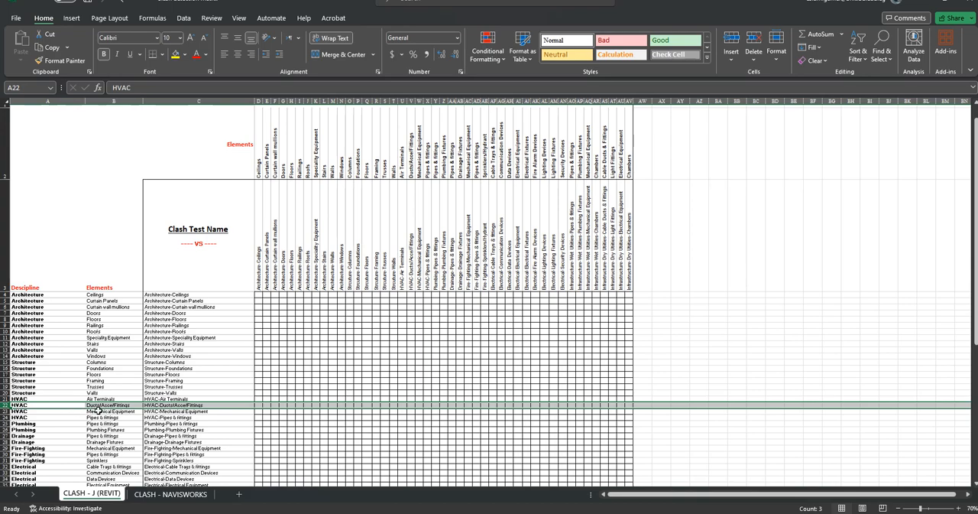
pyautogui.scroll(1, 405, 191)
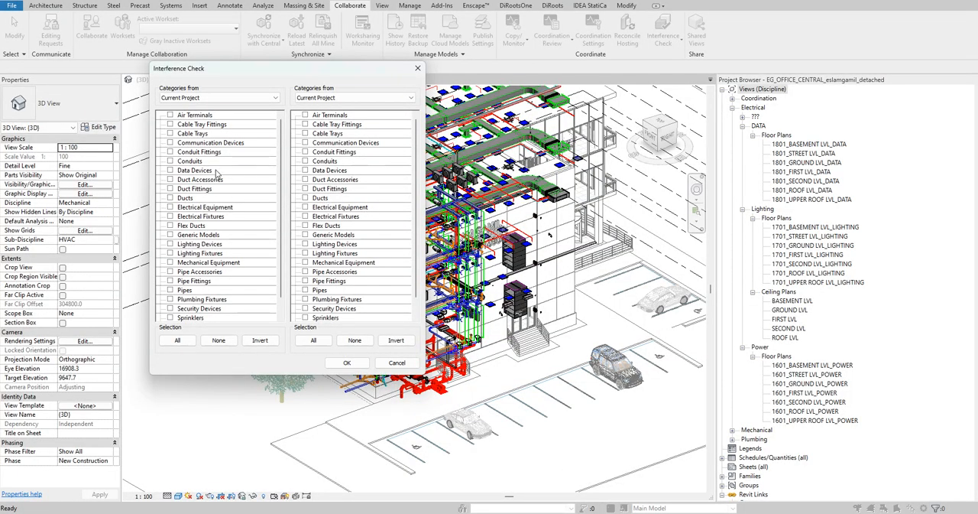
# - Switch to Revit and include Duct Fittings, Ducts and Duct Accessories in the interference check's first category list
pyautogui.click(170, 189)
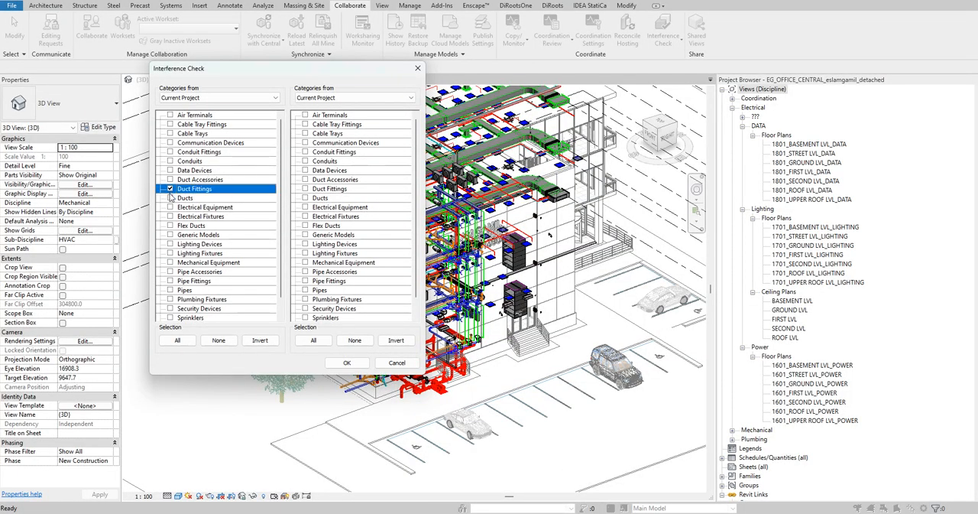
pyautogui.click(169, 198)
pyautogui.click(170, 180)
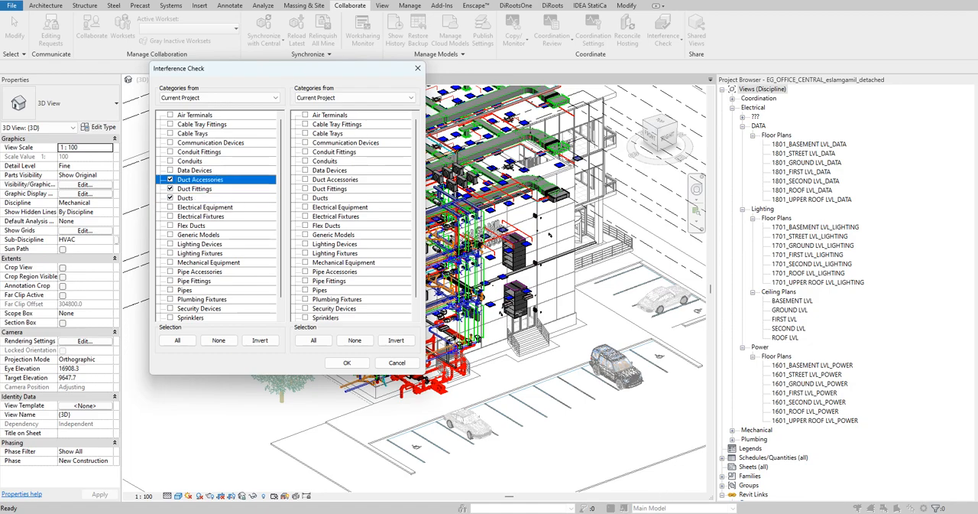
# - Consult the Excel clash matrix's column headings and include Air Terminals in the Revit interference check's second category list
pyautogui.hotkey('alt', 'Tab')
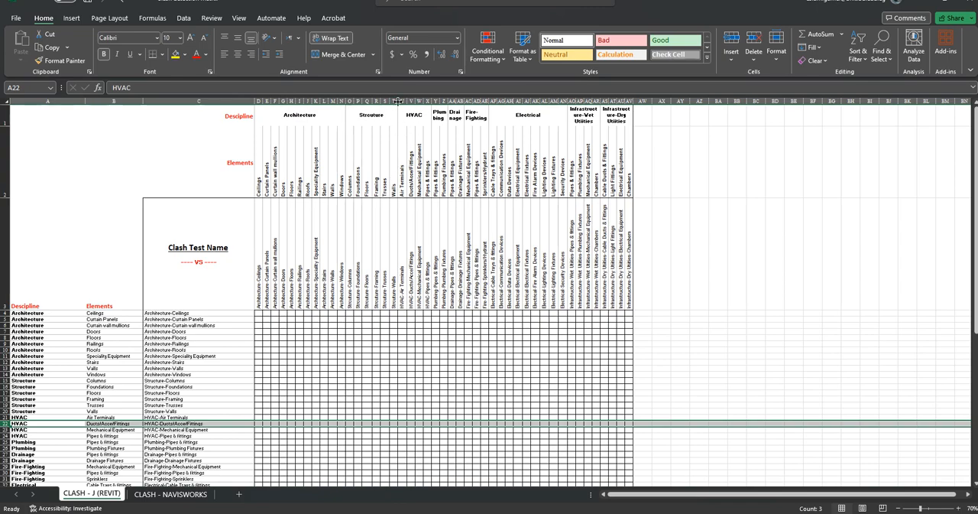
pyautogui.hotkey('alt', 'Tab')
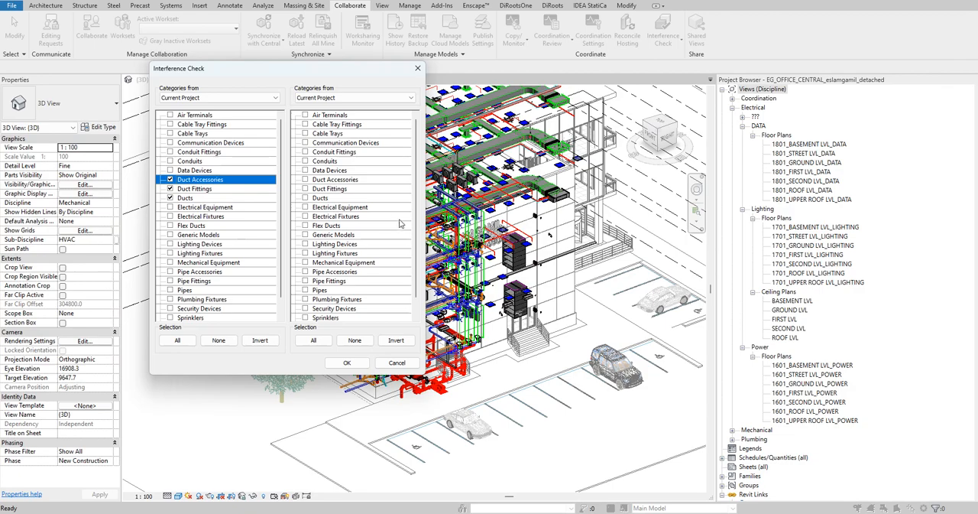
pyautogui.click(305, 115)
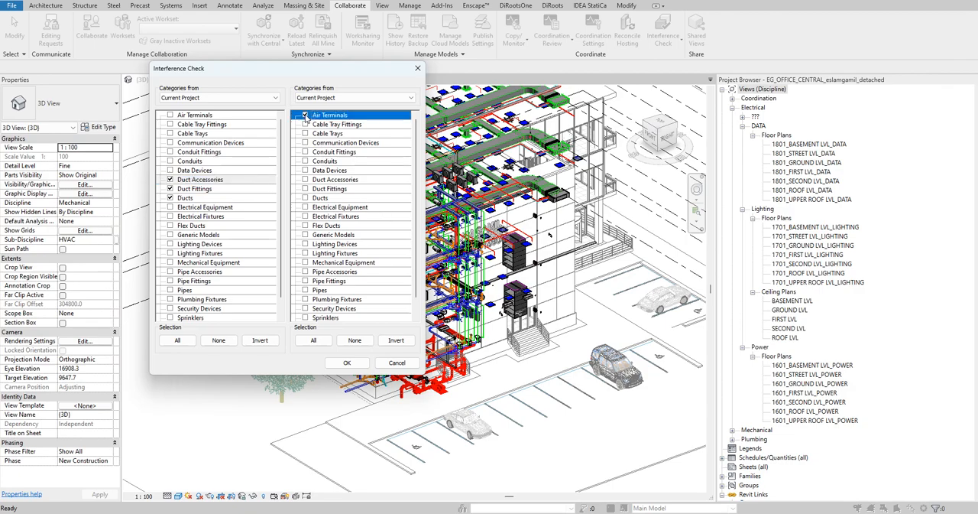
# - Run the interference check and review the air terminal clashes listed under Duct Fittings and Ducts in the report
pyautogui.click(346, 362)
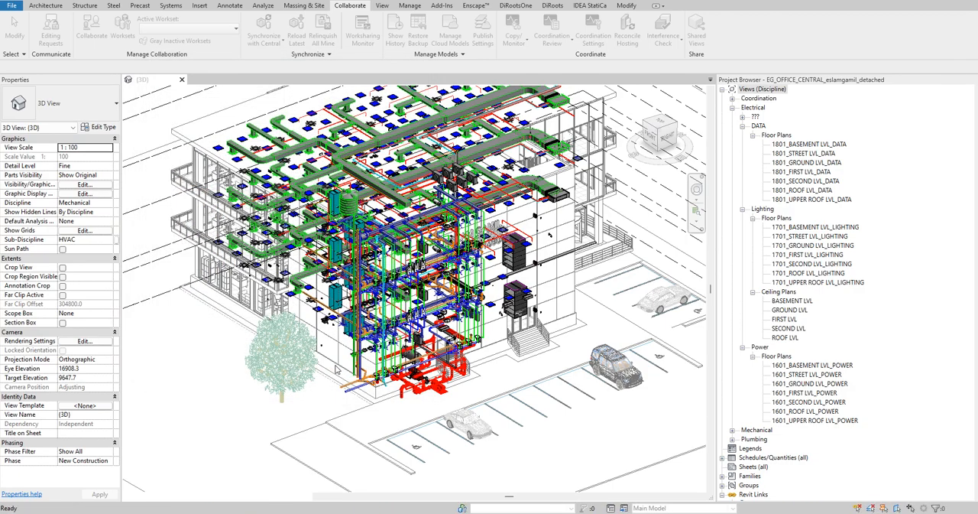
pyautogui.scroll(-1, 158, 145)
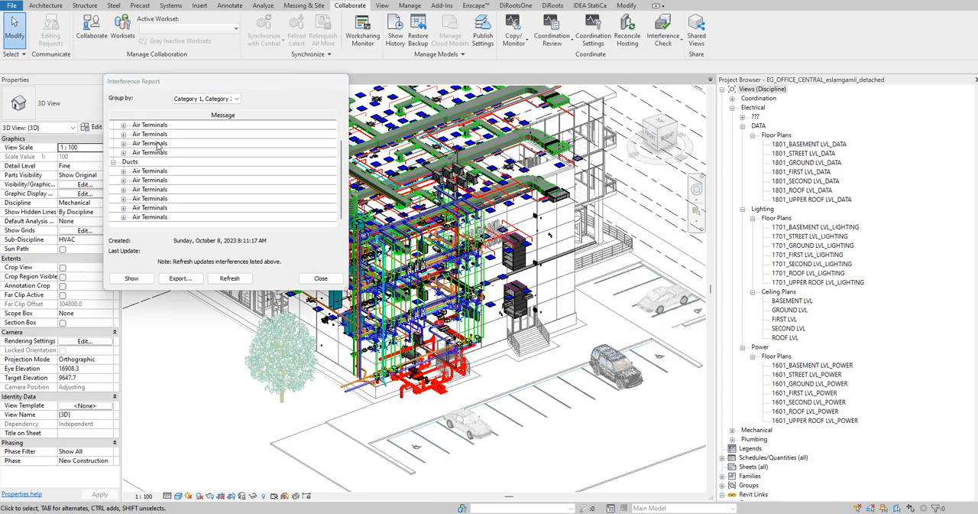
pyautogui.scroll(1, 214, 195)
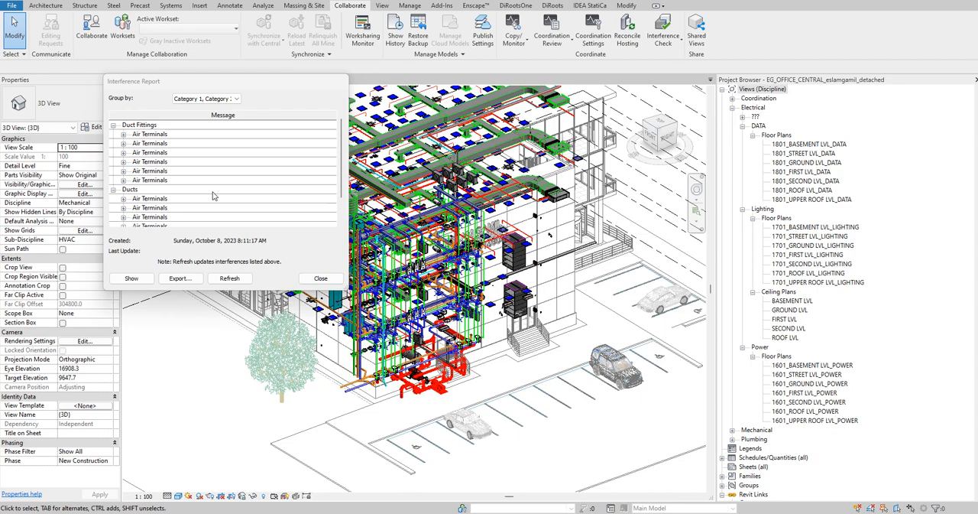
pyautogui.moveTo(193, 85); pyautogui.dragTo(106, 92)
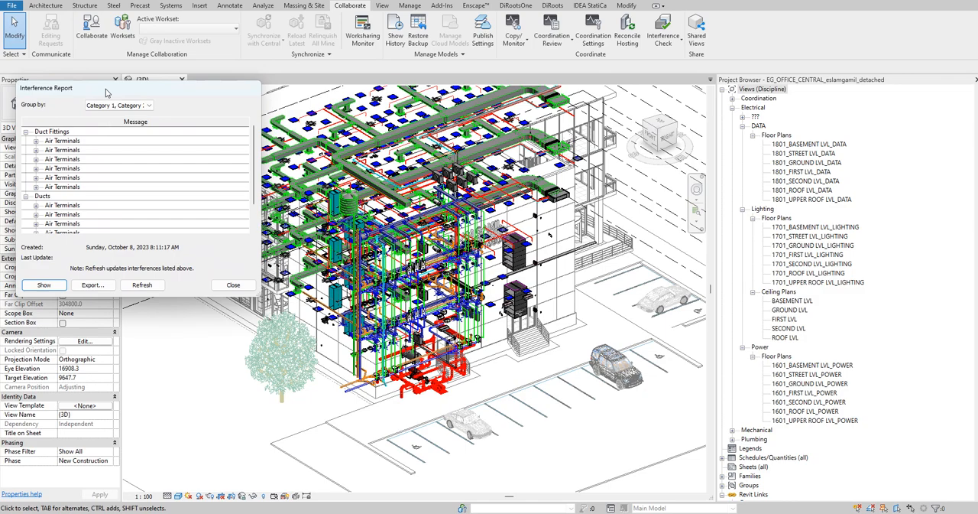
# - Expand the first Air Terminals clash under Duct Fittings and show its 600x600 mm supply air diffuser, Mark 39, in the 3D view
pyautogui.click(36, 142)
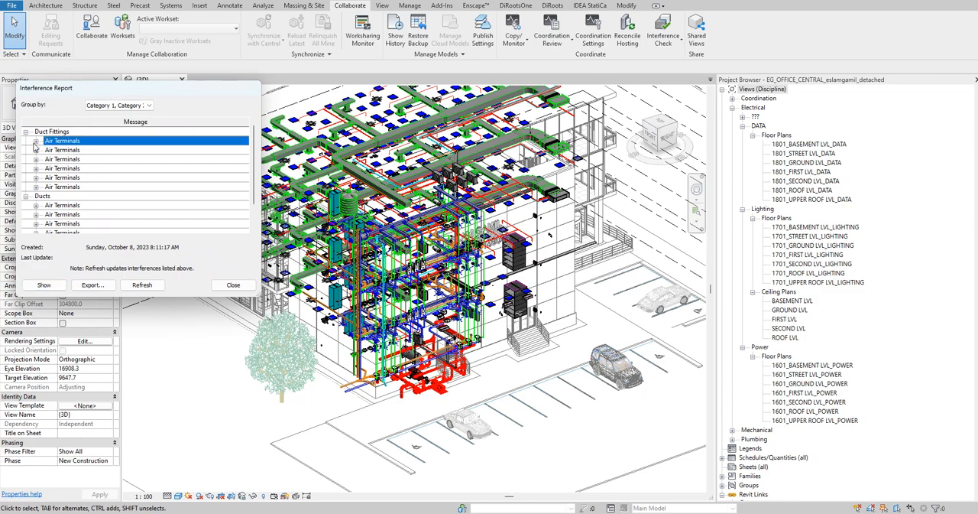
pyautogui.click(37, 143)
pyautogui.click(100, 157)
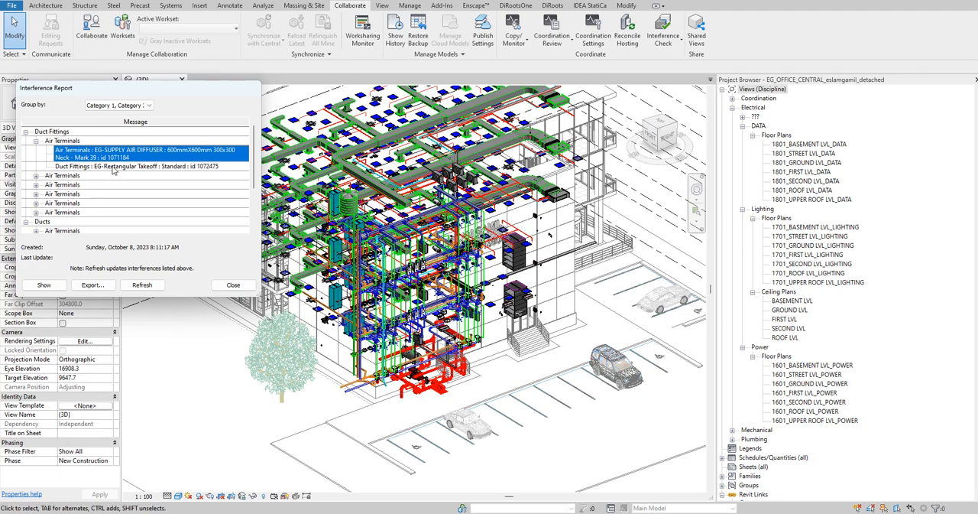
pyautogui.click(44, 284)
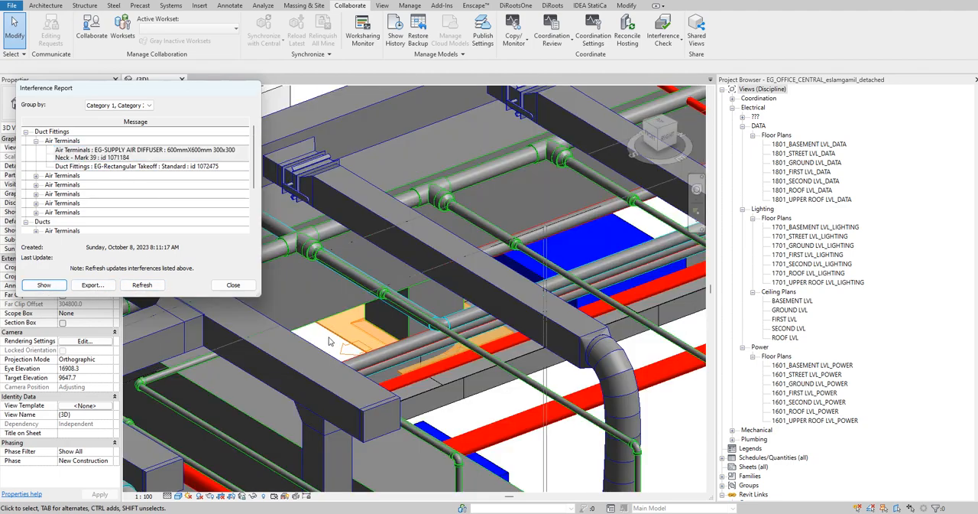
pyautogui.keyDown('shift'); pyautogui.moveTo(343, 343); pyautogui.dragTo(320, 346, button='middle'); pyautogui.keyUp('shift')
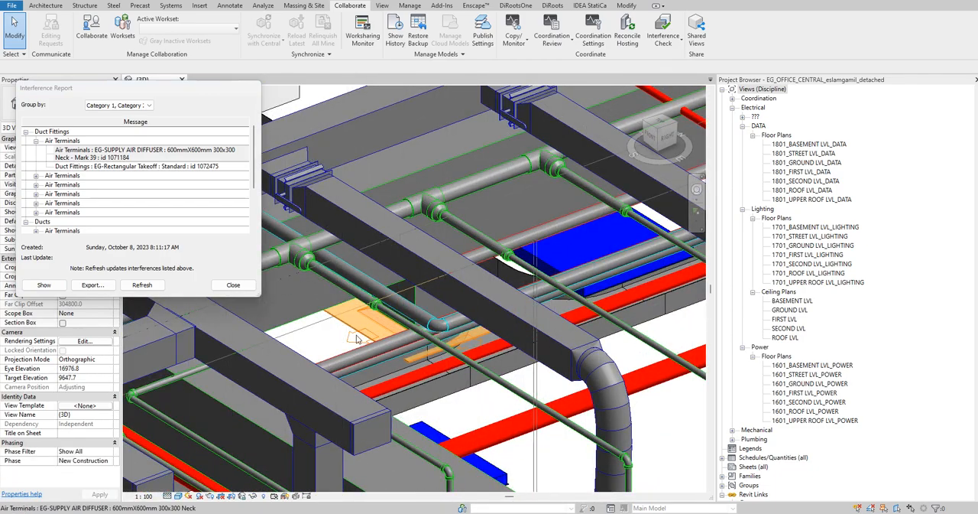
# - Isolate the highlighted supply air diffuser with a Selection Box and examine it together with the surrounding duct and cable tray
pyautogui.click(353, 328)
pyautogui.keyDown('shift'); pyautogui.moveTo(350, 337); pyautogui.dragTo(501, 339, button='middle'); pyautogui.keyUp('shift')
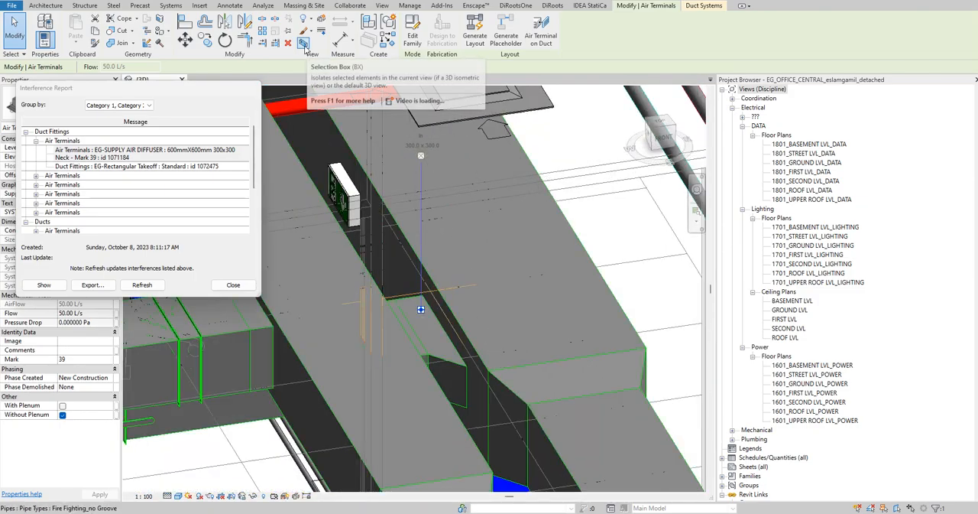
pyautogui.click(304, 44)
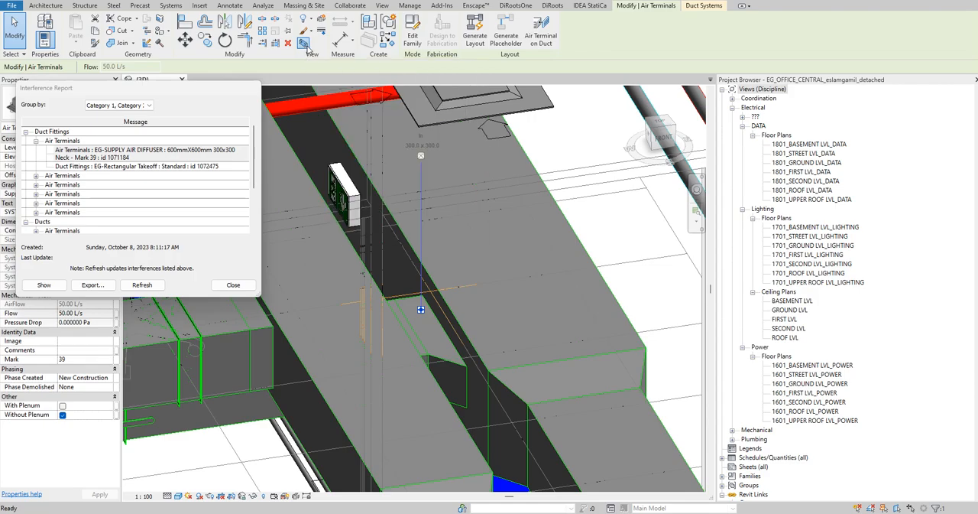
pyautogui.keyDown('shift'); pyautogui.moveTo(459, 336); pyautogui.dragTo(674, 307, button='middle'); pyautogui.keyUp('shift')
pyautogui.scroll(4, 473, 320)
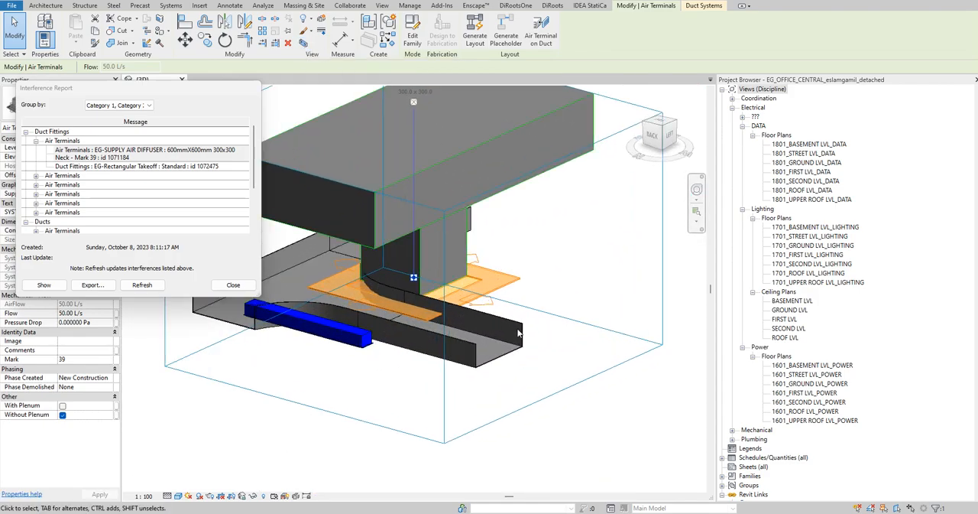
pyautogui.keyDown('shift'); pyautogui.moveTo(537, 274); pyautogui.dragTo(321, 342, button='middle'); pyautogui.keyUp('shift')
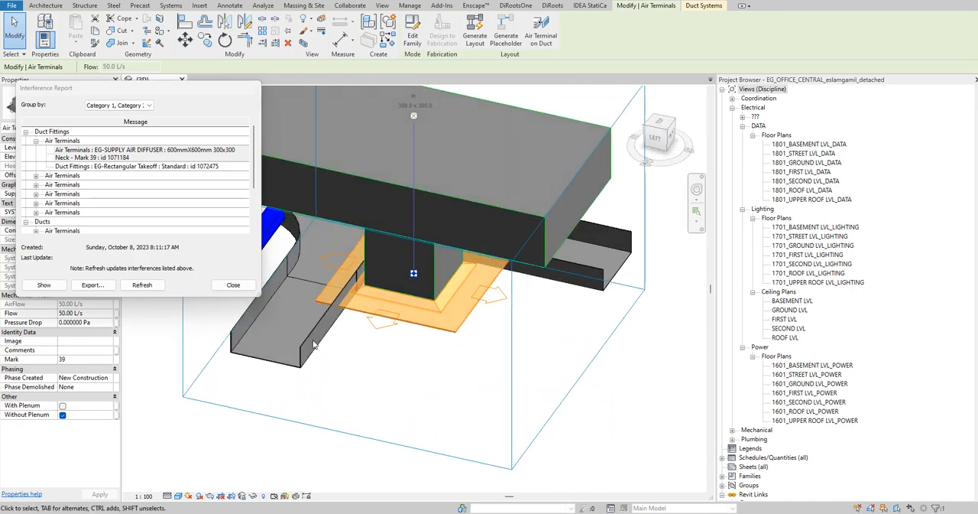
pyautogui.click(419, 395)
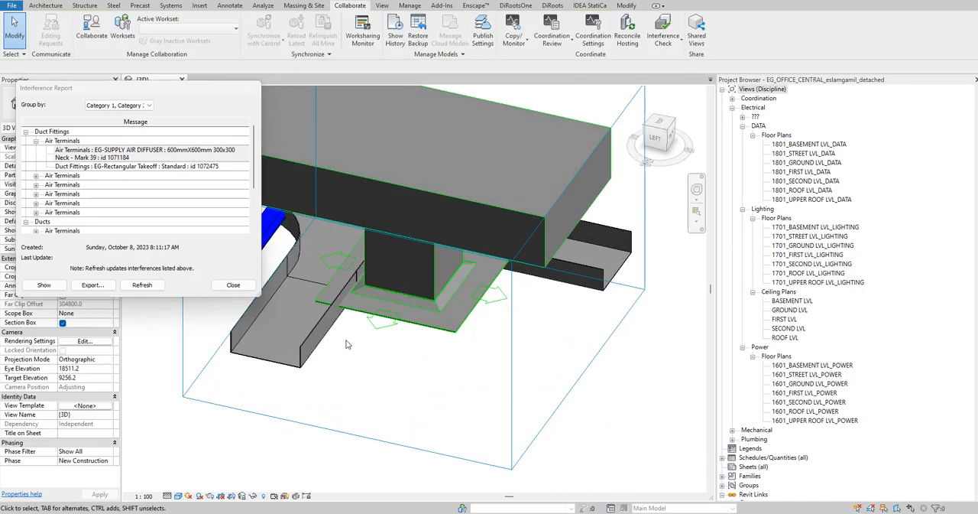
pyautogui.keyDown('shift'); pyautogui.moveTo(360, 338); pyautogui.dragTo(413, 376, button='middle'); pyautogui.keyUp('shift')
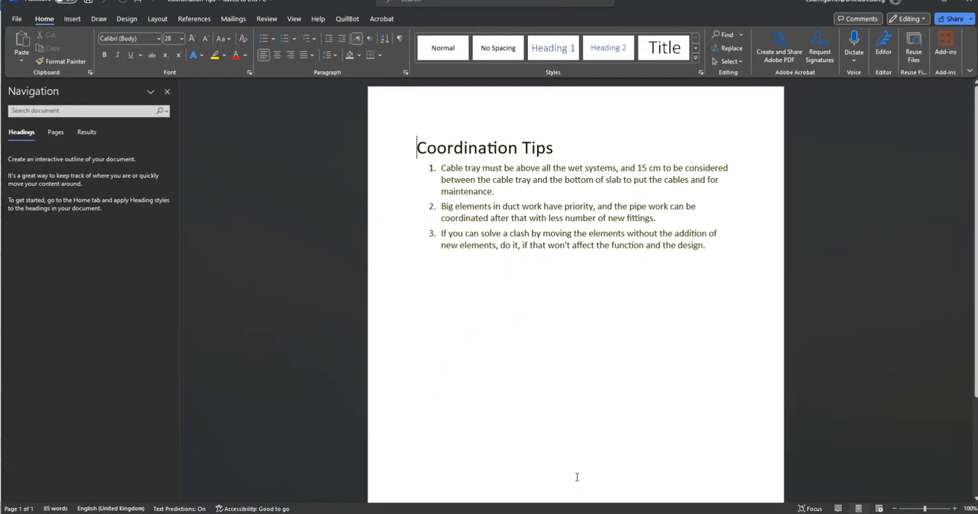
# - Read the enlarged Coordination Tips document in Word, and return to the 3D view in Revit
pyautogui.keyDown('ctrl'); pyautogui.scroll(7, 769, 155); pyautogui.keyUp('ctrl')
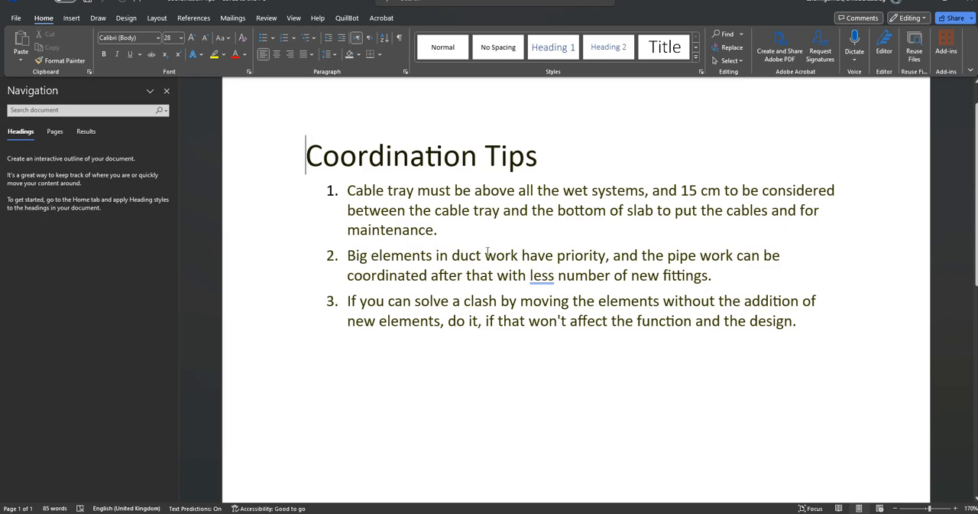
pyautogui.keyDown('ctrl'); pyautogui.scroll(3, 487, 253); pyautogui.keyUp('ctrl')
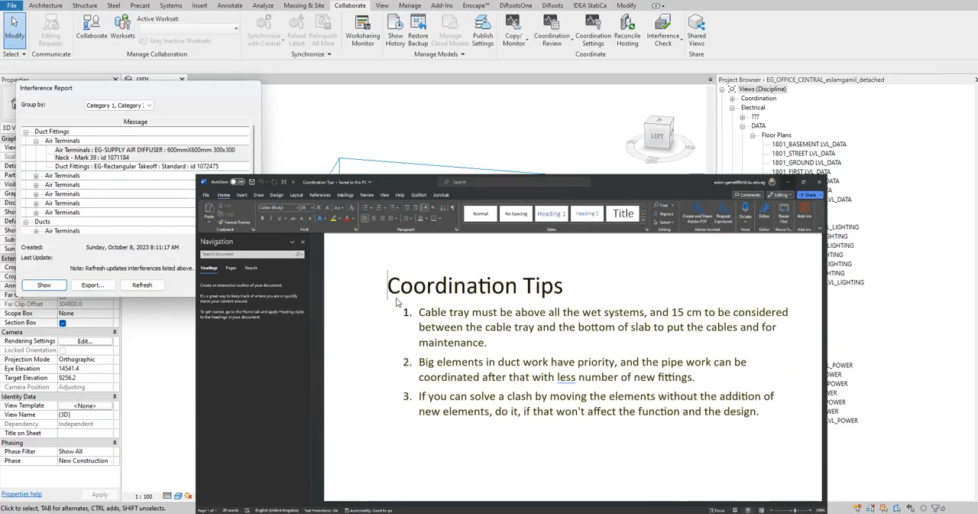
pyautogui.hotkey('alt', 'Tab')
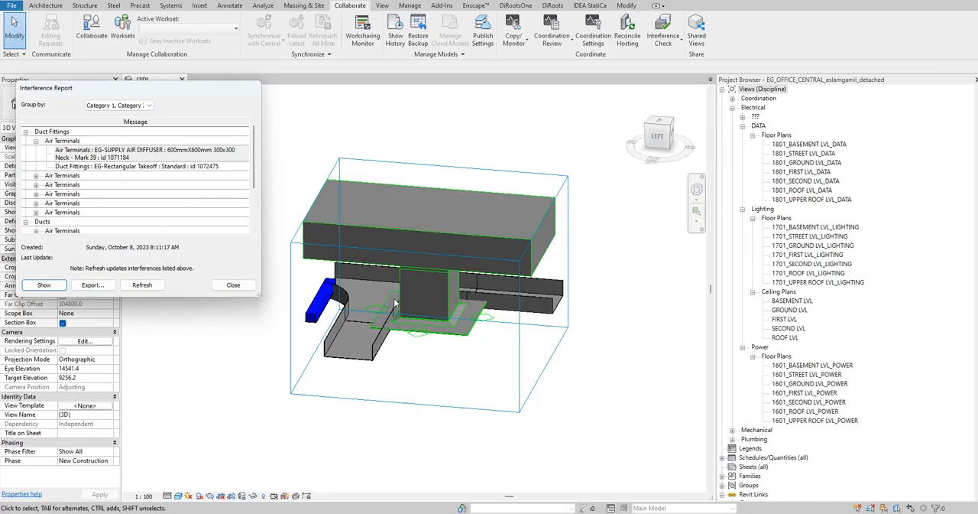
# - Inspect the diffuser against the neighbouring cable tray and select the cable tray segment beside it
pyautogui.click(373, 329)
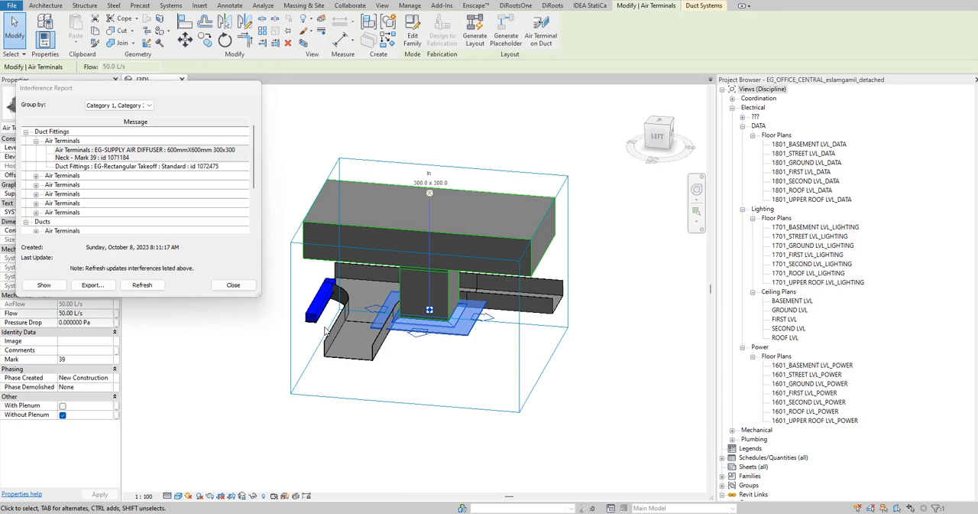
pyautogui.click(639, 393)
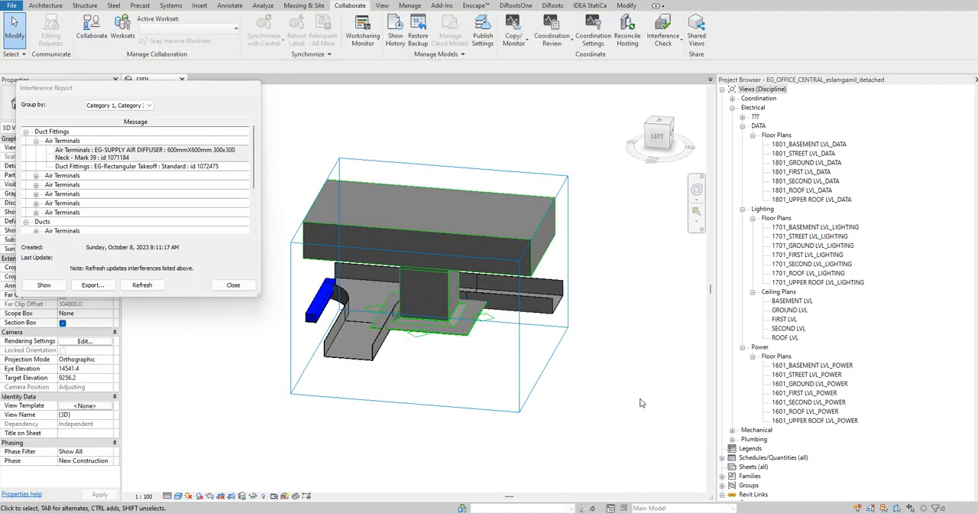
pyautogui.keyDown('shift'); pyautogui.moveTo(314, 405); pyautogui.dragTo(405, 353, button='middle'); pyautogui.keyUp('shift')
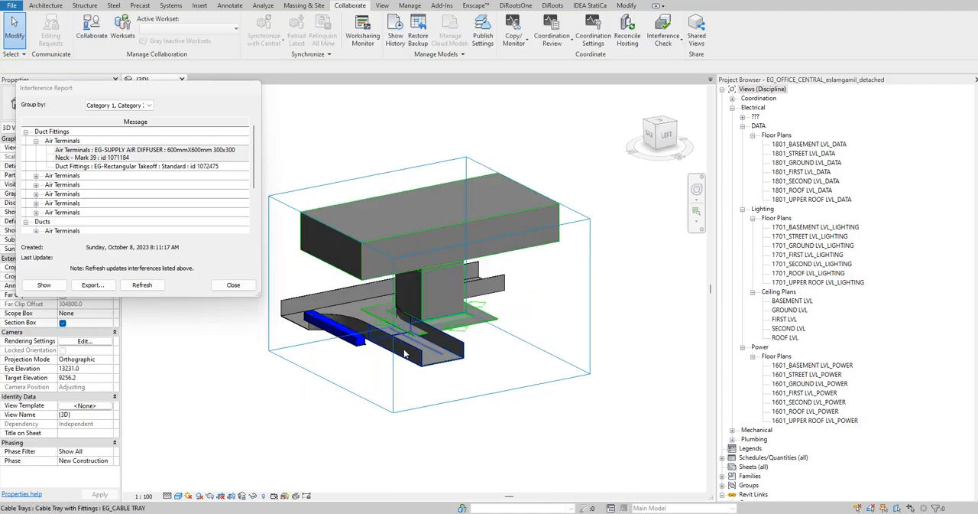
pyautogui.click(406, 353)
pyautogui.moveTo(128, 92); pyautogui.dragTo(141, 194)
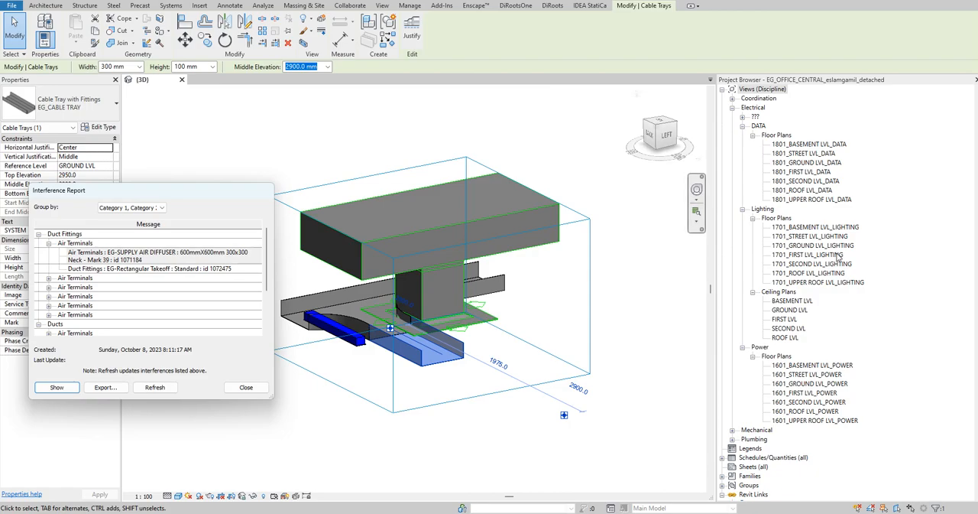
# - Open the mechanical HVAC floor plan 1001_GROUND LVL_HVAC
pyautogui.click(815, 227)
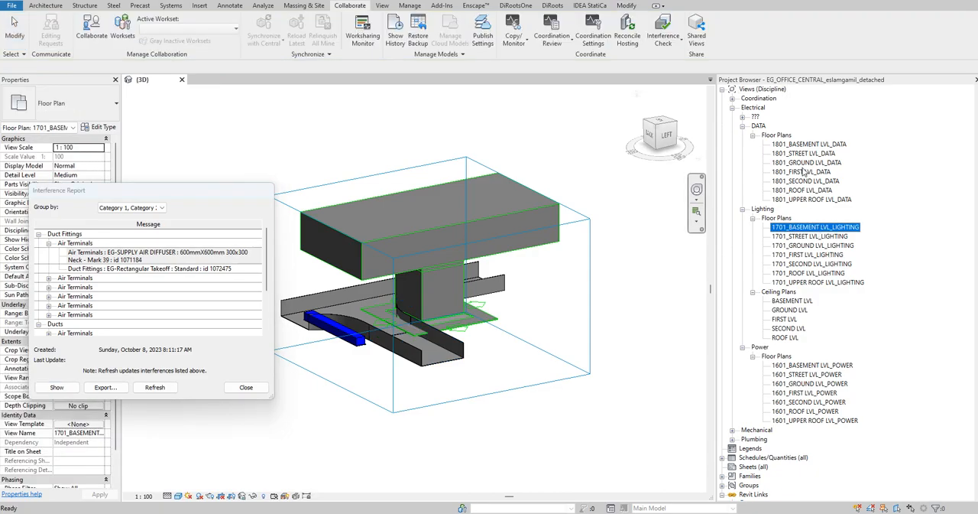
pyautogui.click(732, 108)
pyautogui.click(732, 117)
pyautogui.scroll(-3, 831, 213)
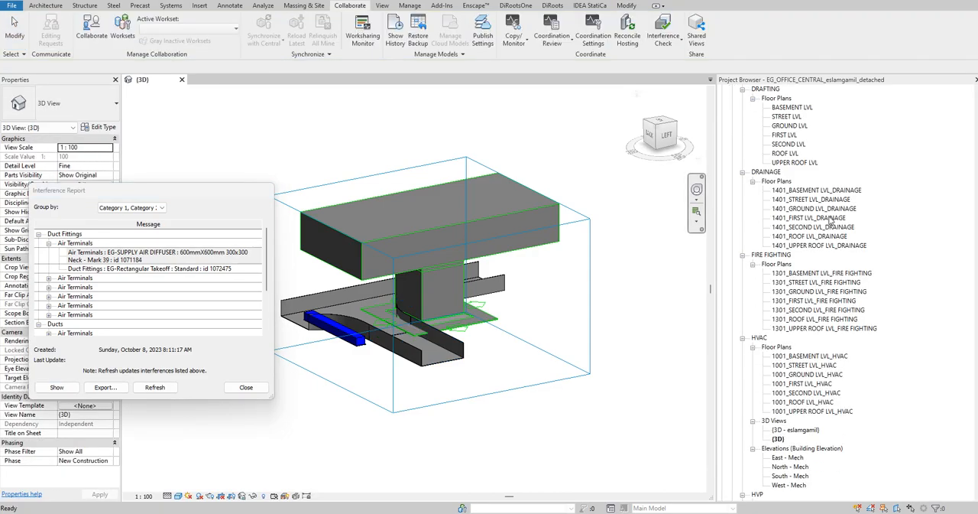
pyautogui.doubleClick(807, 356)
# - Reselect the cable tray in the ground level HVAC plan and examine its position relative to the main duct and diffusers
pyautogui.scroll(8, 411, 116)
pyautogui.click(631, 240)
pyautogui.rightClick(630, 224)
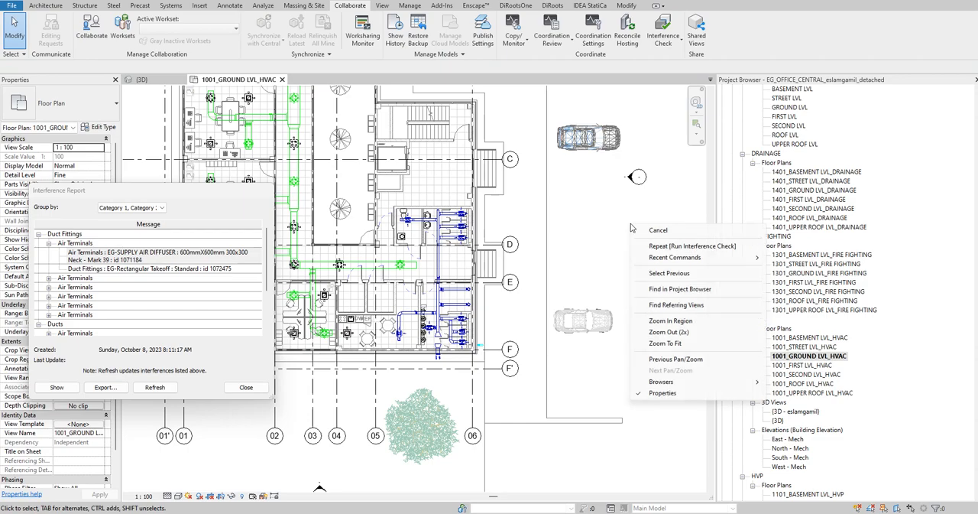
pyautogui.click(662, 273)
pyautogui.scroll(4, 344, 220)
pyautogui.scroll(1, 344, 220)
pyautogui.moveTo(344, 220); pyautogui.dragTo(518, 330, button='middle')
pyautogui.scroll(1, 434, 252)
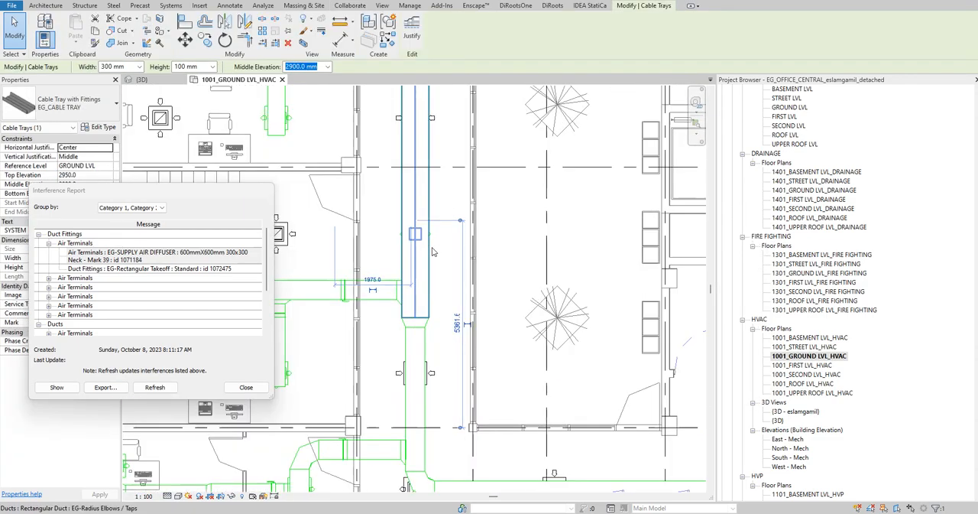
pyautogui.scroll(4, 422, 227)
pyautogui.scroll(-6, 422, 299)
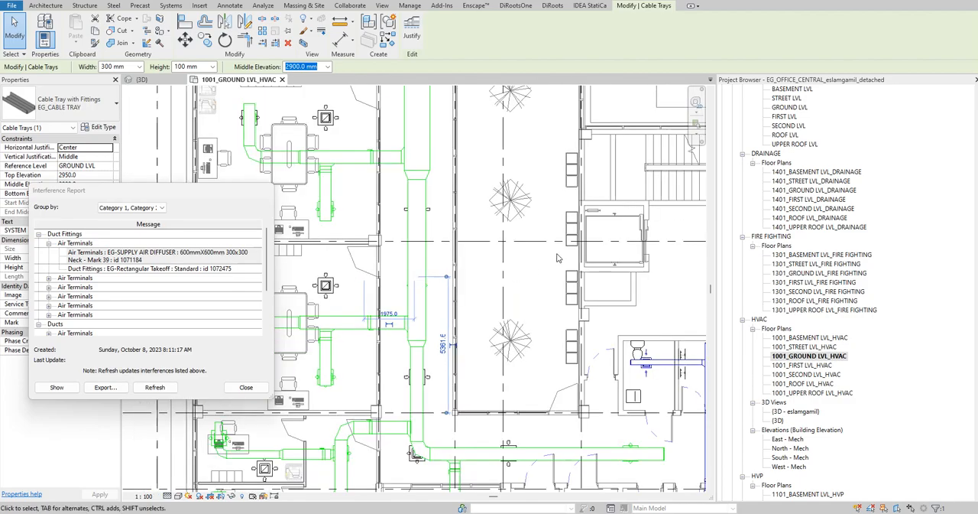
# - Apply a Selection Box to the cable tray in 3D and examine where it meets the diffuser and duct takeoff
pyautogui.press('b')
pyautogui.press('x')
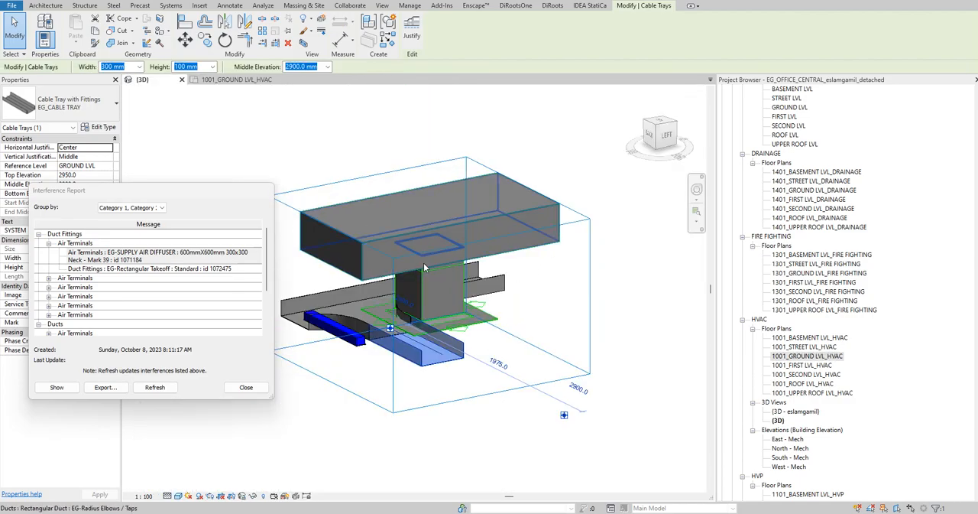
pyautogui.click(449, 443)
pyautogui.click(475, 321)
pyautogui.keyDown('shift'); pyautogui.moveTo(555, 319); pyautogui.dragTo(379, 363, button='middle'); pyautogui.keyUp('shift')
pyautogui.click(402, 383)
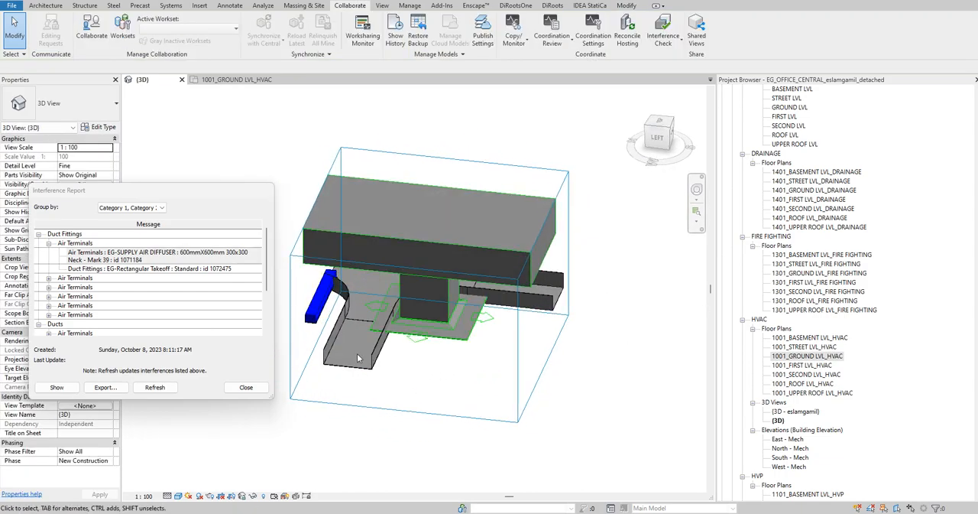
pyautogui.click(421, 330)
pyautogui.keyDown('shift'); pyautogui.moveTo(481, 357); pyautogui.dragTo(439, 307, button='middle'); pyautogui.keyUp('shift')
pyautogui.press('Escape')
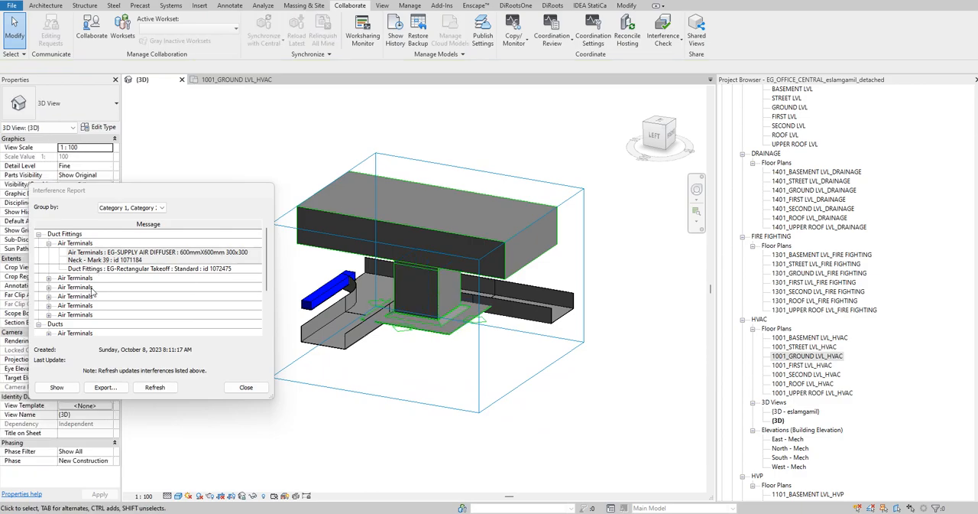
# - Expand the second Air Terminals clash and show diffuser Mark 107, allowing the search through closed views
pyautogui.doubleClick(54, 279)
pyautogui.click(105, 292)
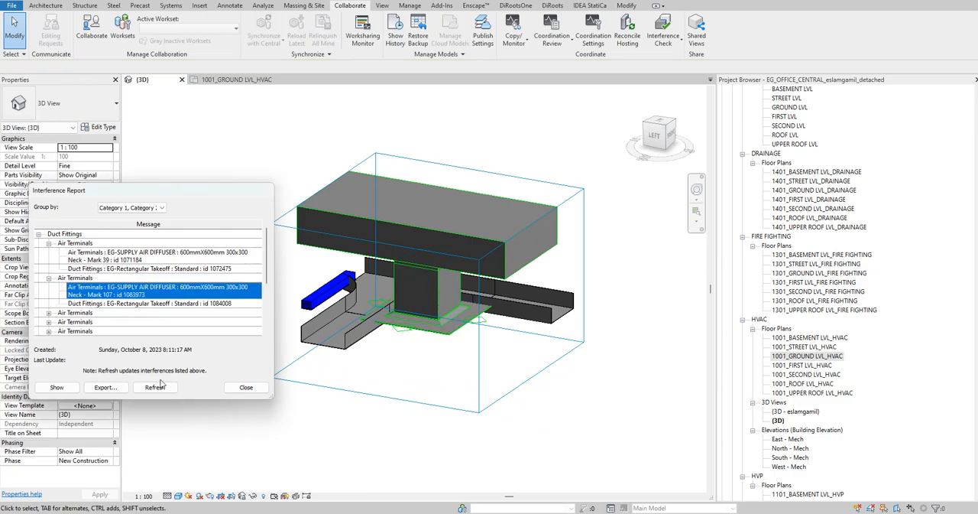
pyautogui.click(57, 387)
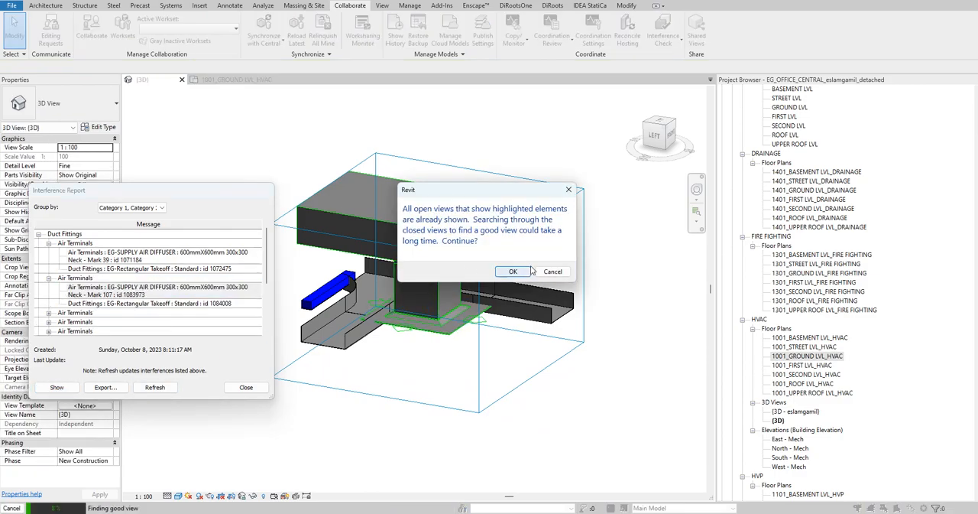
pyautogui.click(512, 270)
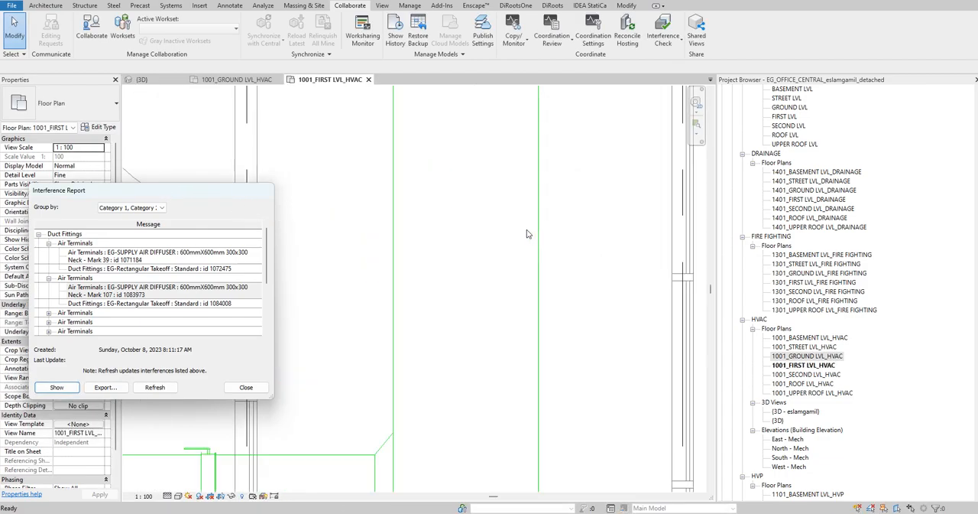
# - Return to the {3D} view and turn off its section box to display the whole model
pyautogui.click(145, 80)
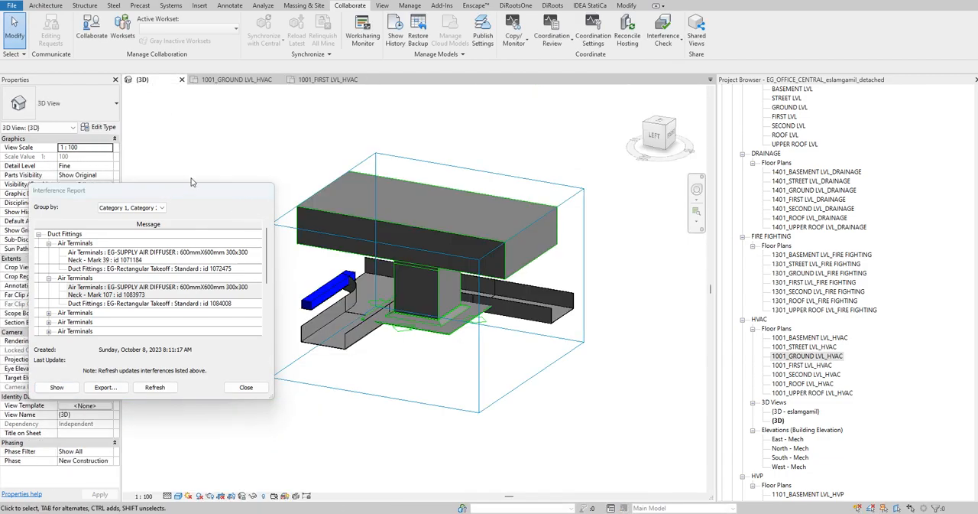
pyautogui.moveTo(176, 190); pyautogui.dragTo(77, 187)
pyautogui.click(65, 321)
pyautogui.scroll(-5, 464, 397)
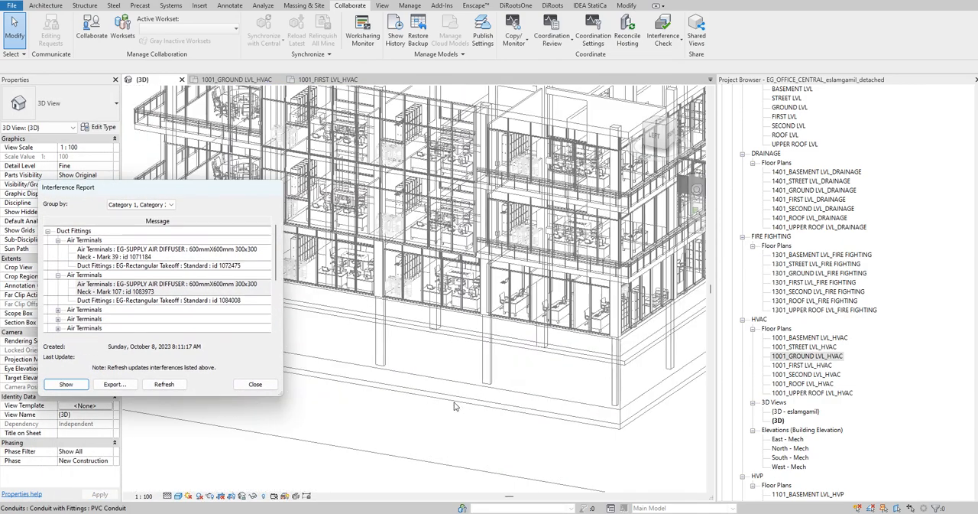
pyautogui.scroll(-5, 137, 302)
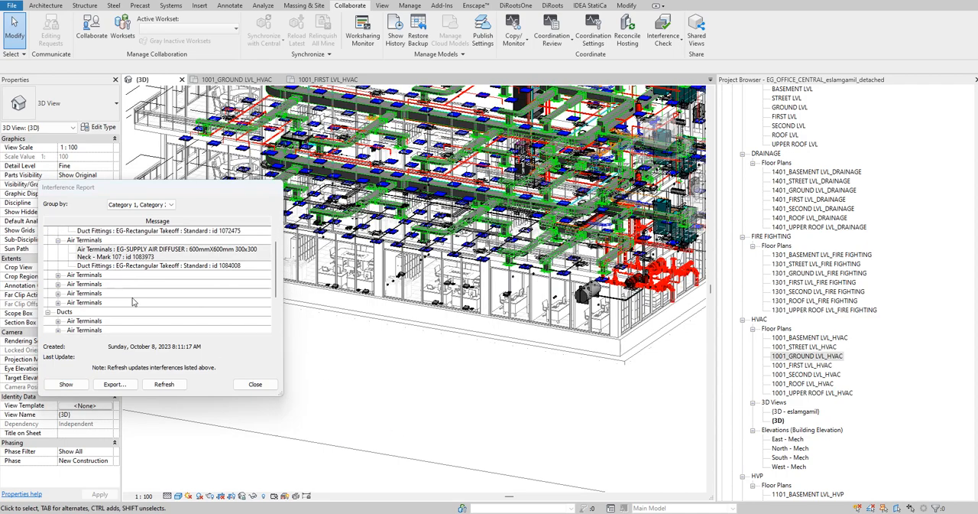
# - Show diffuser Mark 45 from the first Ducts clash, examine where it meets the rectangular duct, and close the interference report
pyautogui.click(59, 277)
pyautogui.click(107, 288)
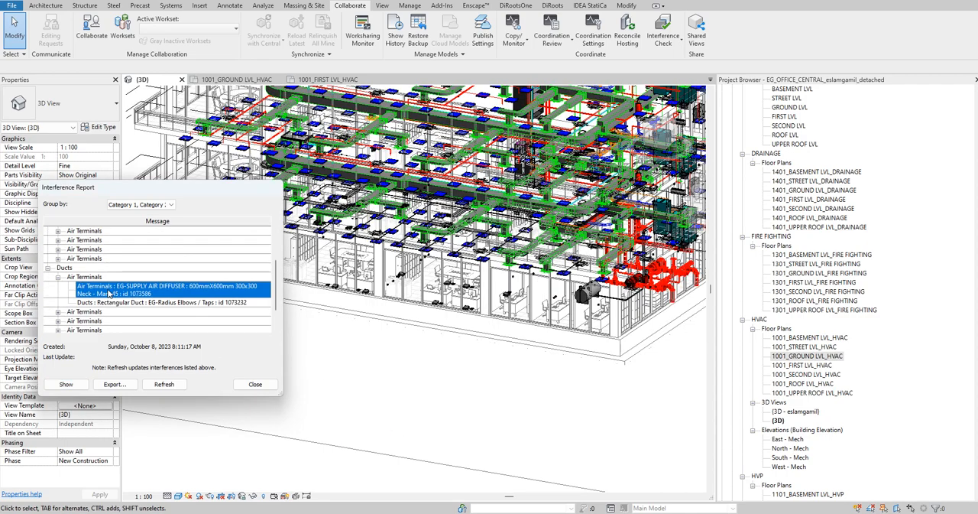
pyautogui.click(66, 384)
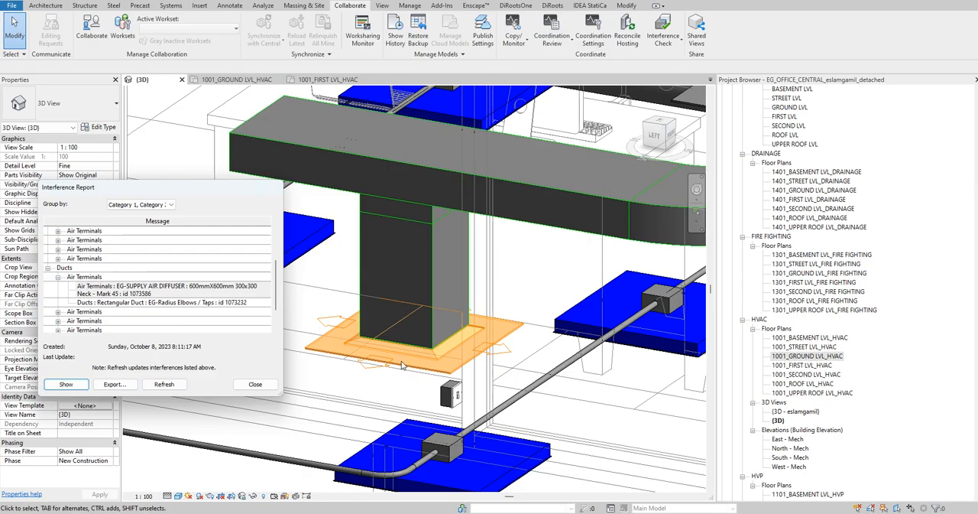
pyautogui.click(404, 365)
pyautogui.keyDown('shift'); pyautogui.moveTo(388, 365); pyautogui.dragTo(458, 390, button='middle'); pyautogui.keyUp('shift')
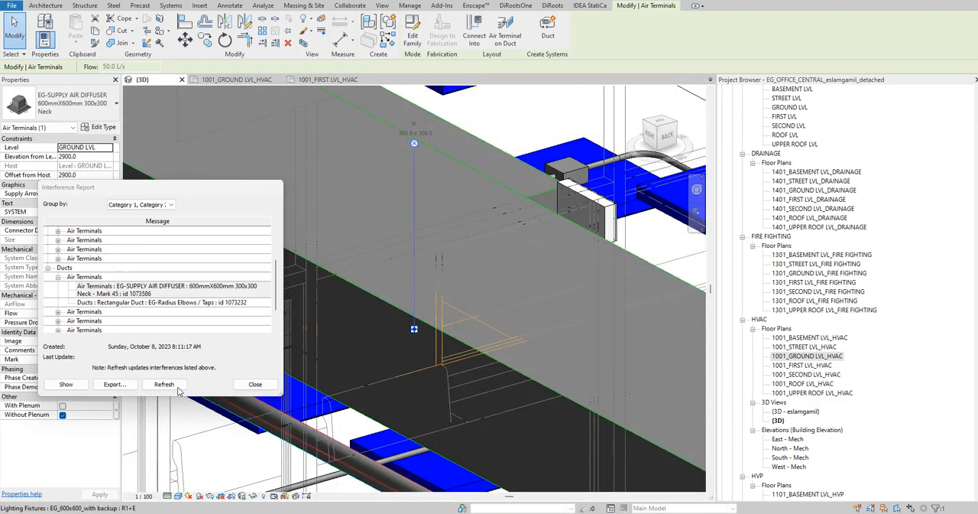
pyautogui.click(256, 384)
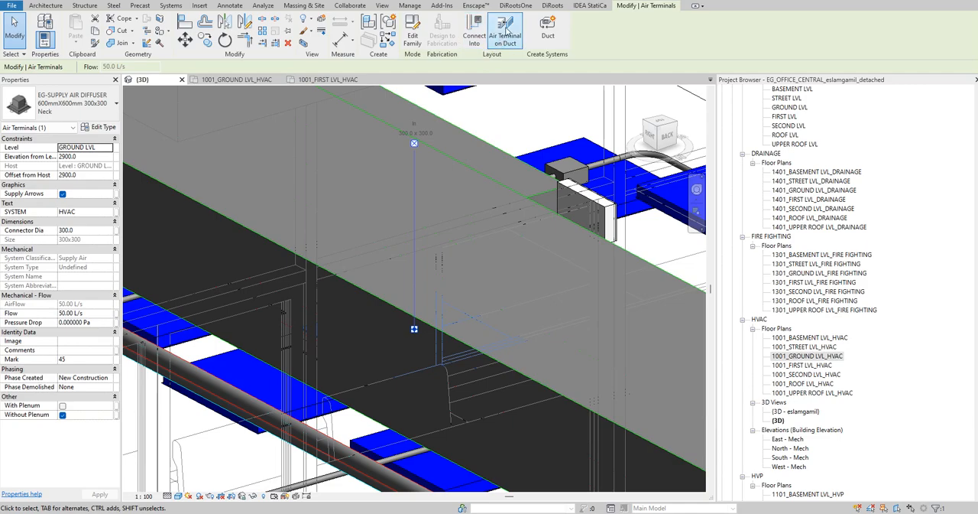
# - Start a new interference check with Air Terminals from the Current Project as the first category set
pyautogui.click(350, 5)
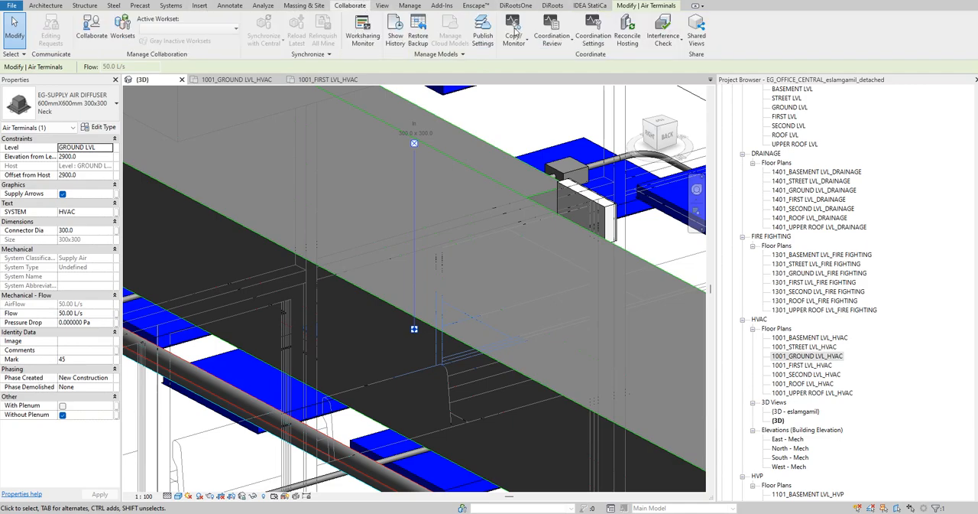
pyautogui.click(664, 42)
pyautogui.click(688, 60)
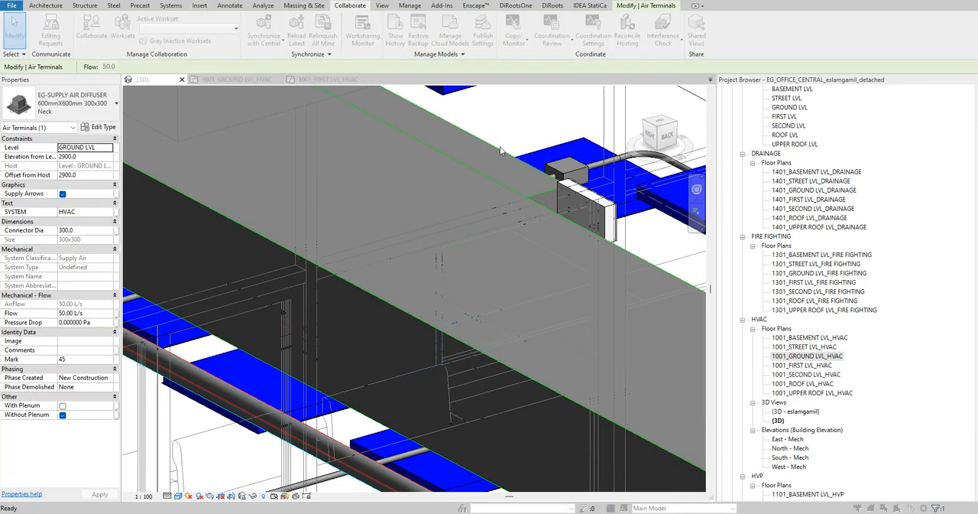
pyautogui.click(219, 98)
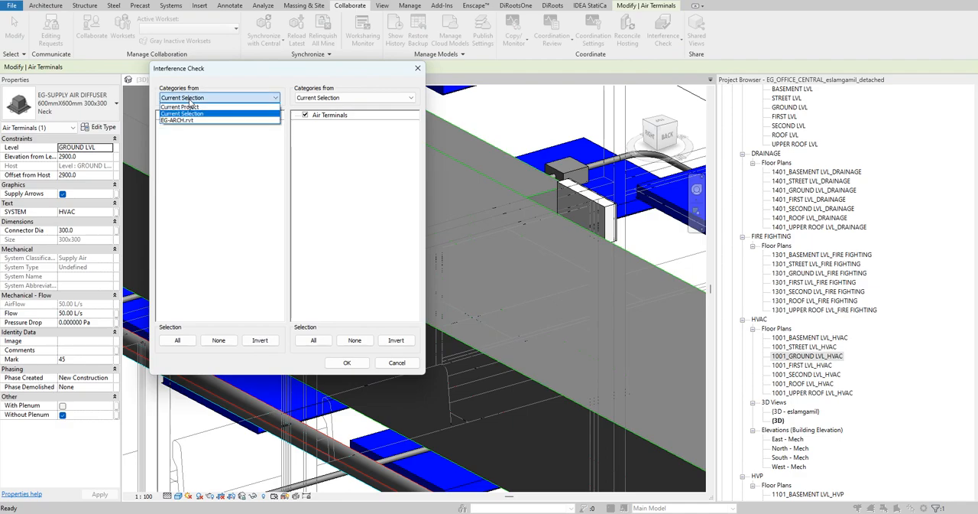
pyautogui.click(523, 116)
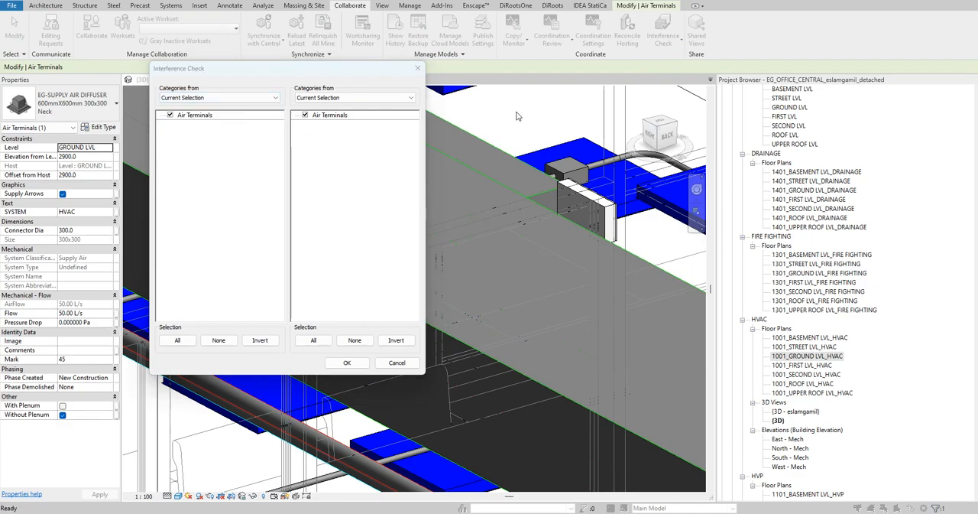
pyautogui.click(211, 100)
pyautogui.click(203, 107)
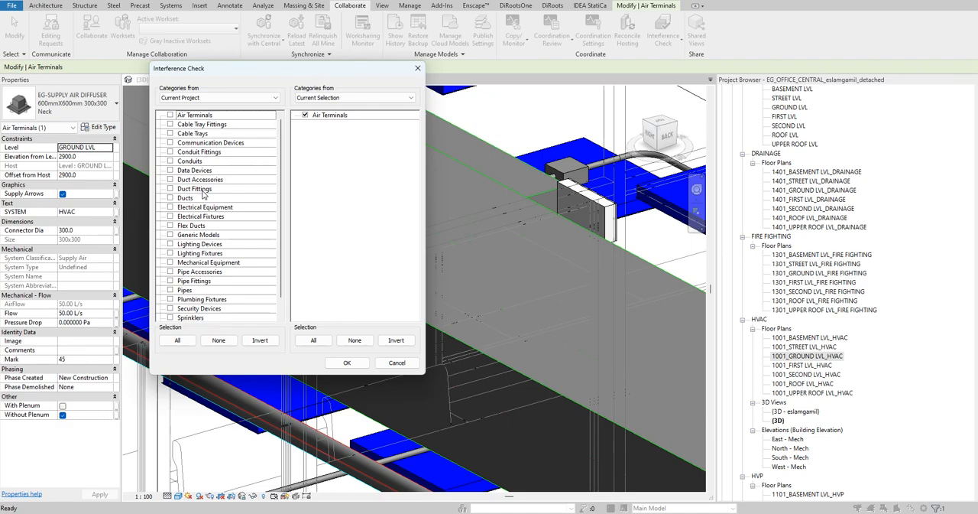
pyautogui.click(170, 115)
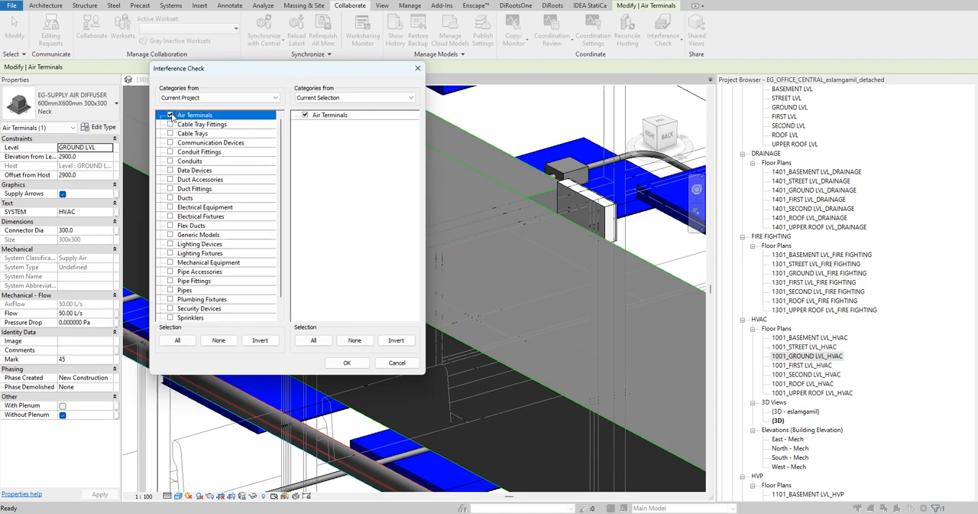
# - Set the second category set to Cable Tray Fittings and Cable Trays from the Current Project and run the check
pyautogui.click(393, 98)
pyautogui.click(360, 111)
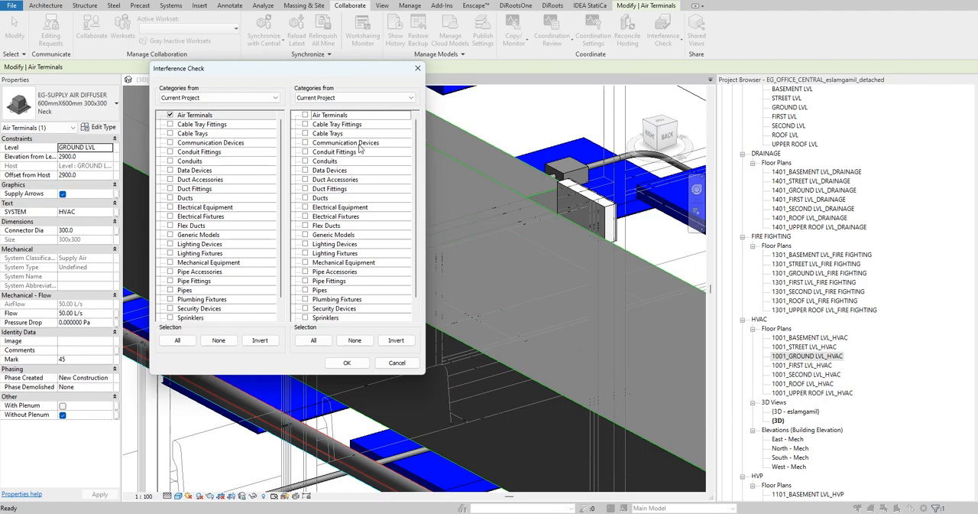
pyautogui.scroll(-1, 357, 143)
pyautogui.scroll(1, 320, 300)
pyautogui.click(305, 124)
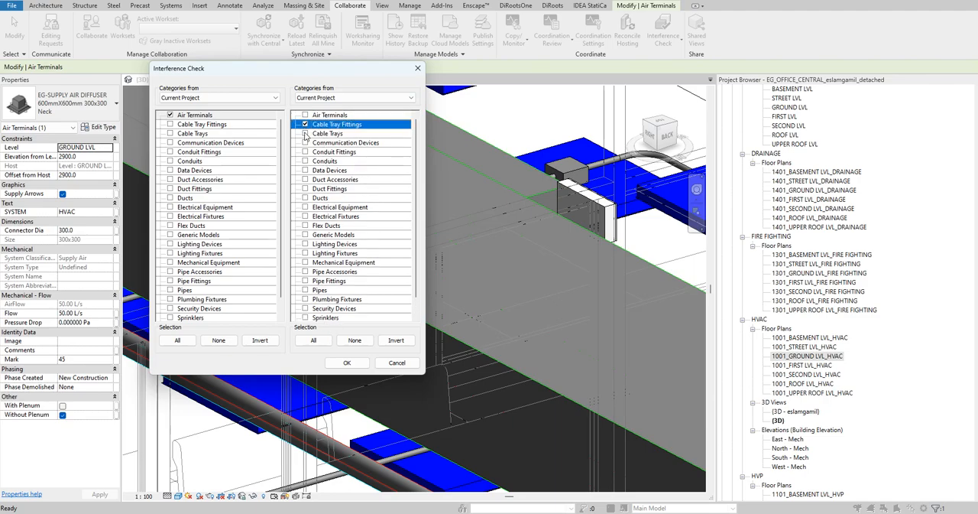
pyautogui.click(305, 133)
pyautogui.click(346, 362)
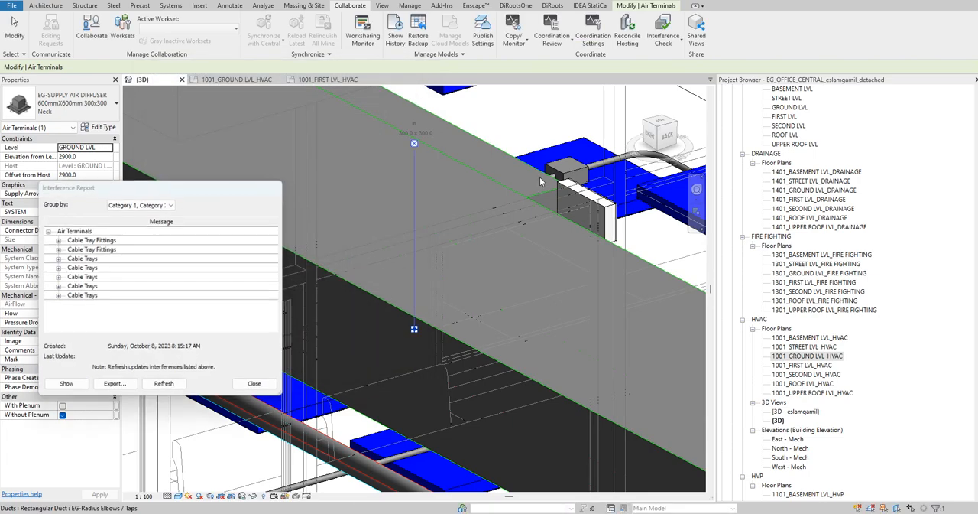
# - Show diffuser Mark 39 from the first Cable Tray Fittings clash and apply a Selection Box around the clashing horizontal tee
pyautogui.click(58, 240)
pyautogui.click(107, 252)
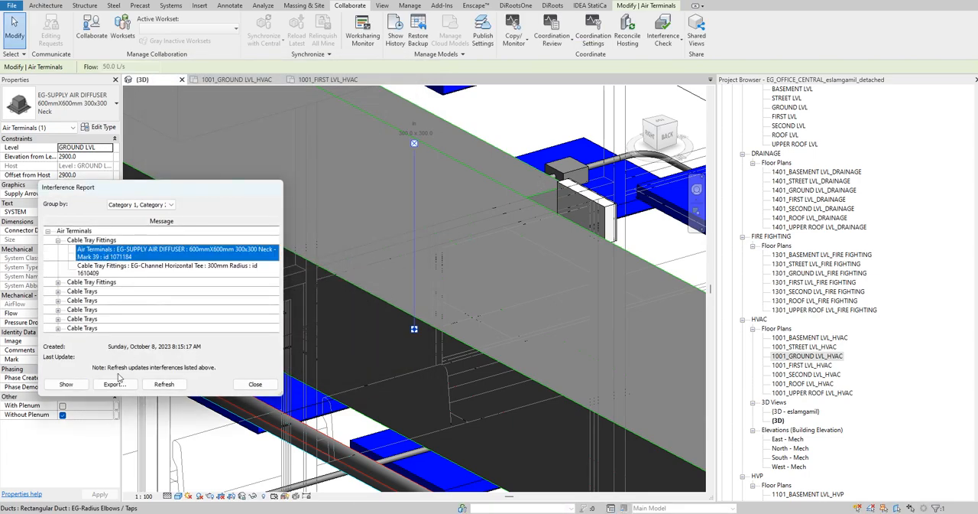
pyautogui.click(66, 384)
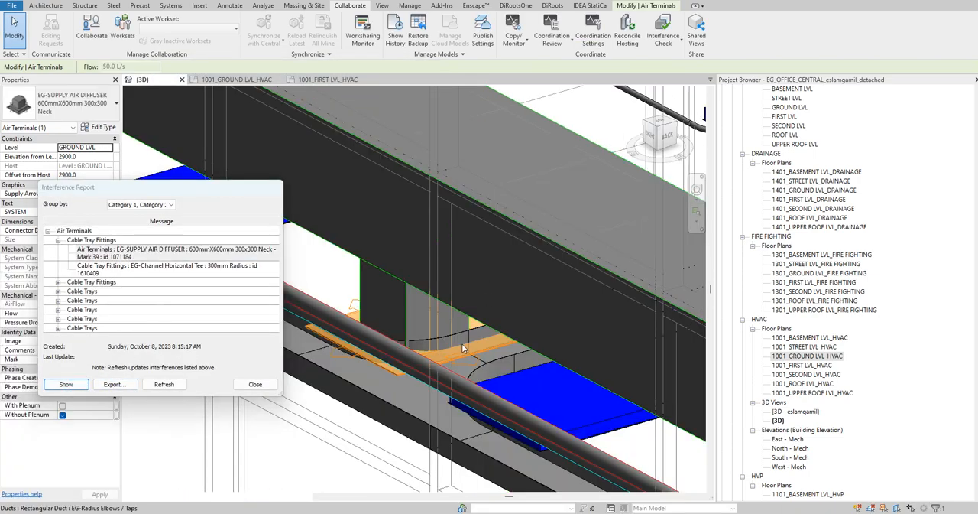
pyautogui.click(463, 349)
pyautogui.keyDown('shift'); pyautogui.moveTo(462, 348); pyautogui.dragTo(314, 69, button='middle'); pyautogui.keyUp('shift')
pyautogui.click(303, 43)
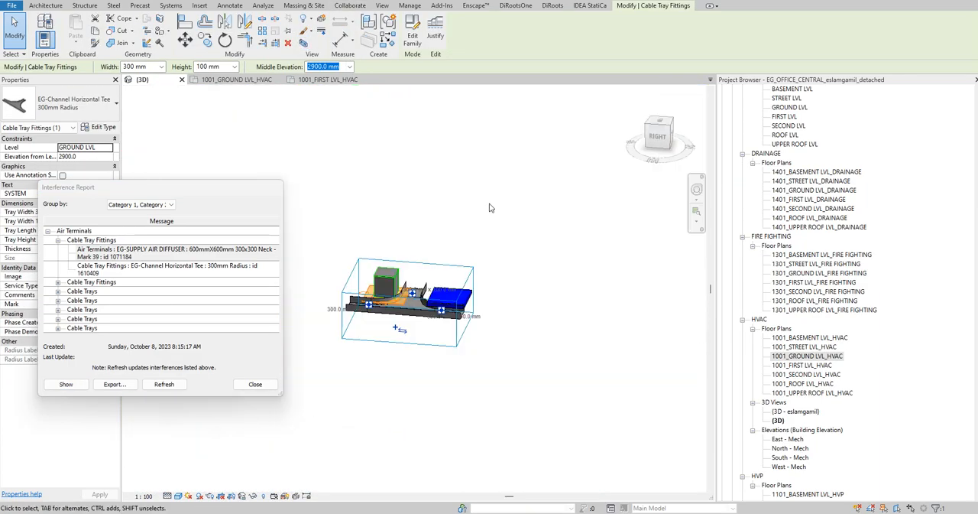
# - Examine the overlap between the diffuser and the cable tray tee from several angles, then highlight the tee from its report entry
pyautogui.keyDown('shift'); pyautogui.moveTo(531, 255); pyautogui.dragTo(494, 290, button='middle'); pyautogui.keyUp('shift')
pyautogui.scroll(5, 495, 290)
pyautogui.keyDown('shift'); pyautogui.moveTo(535, 227); pyautogui.dragTo(583, 168, button='middle'); pyautogui.keyUp('shift')
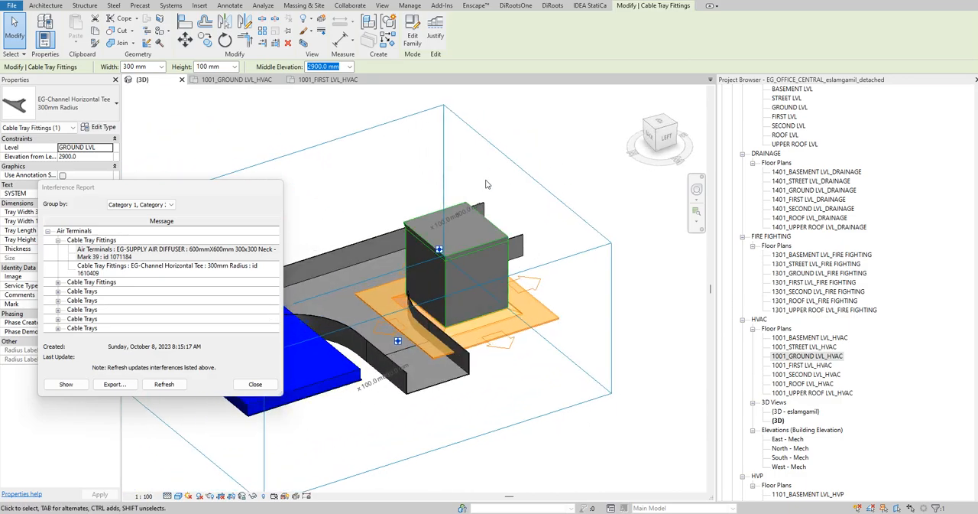
pyautogui.scroll(-2, 583, 220)
pyautogui.click(165, 205)
pyautogui.click(164, 205)
pyautogui.moveTo(376, 139); pyautogui.dragTo(394, 132, button='middle')
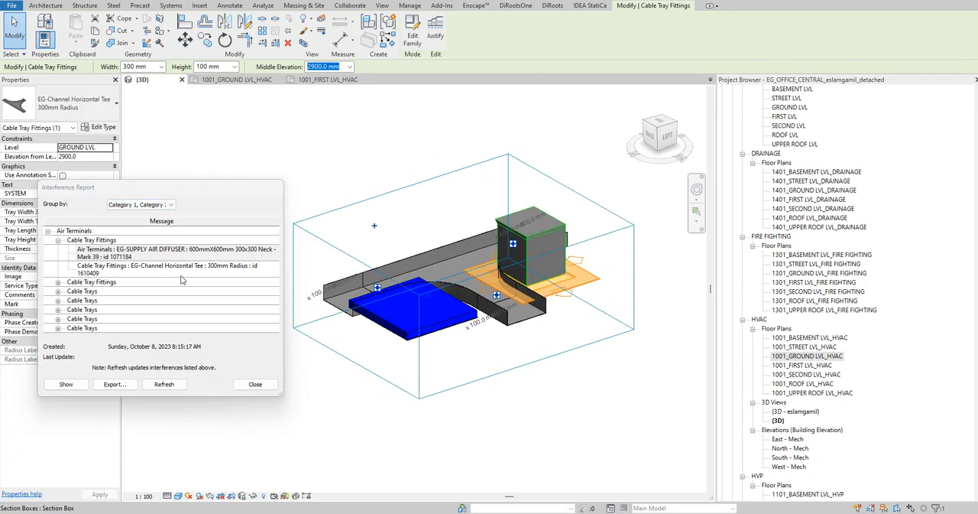
pyautogui.click(242, 272)
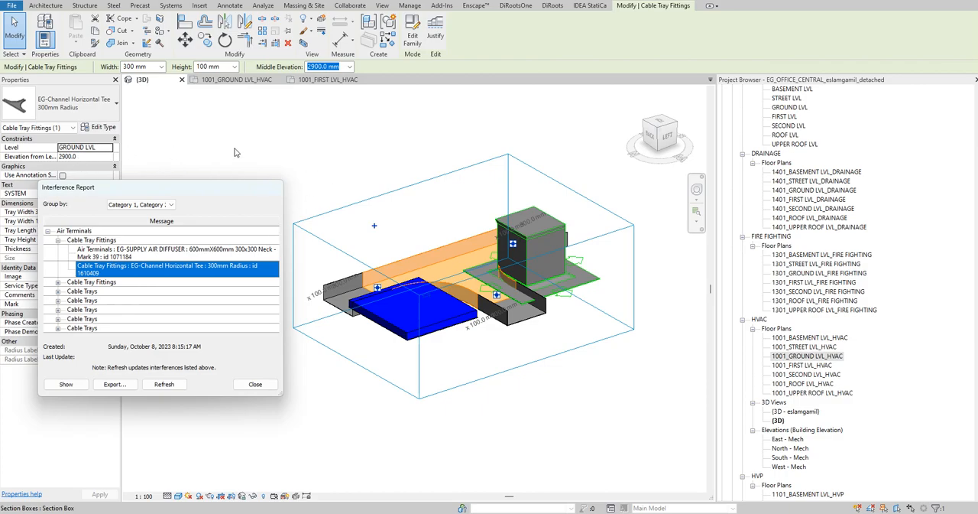
# - Open the 1001_GROUND LVL_HVAC plan, restore the previous selection, and examine where the cable tray tee sits among the ducts
pyautogui.doubleClick(807, 355)
pyautogui.scroll(-3, 429, 230)
pyautogui.press('Escape')
pyautogui.rightClick(604, 256)
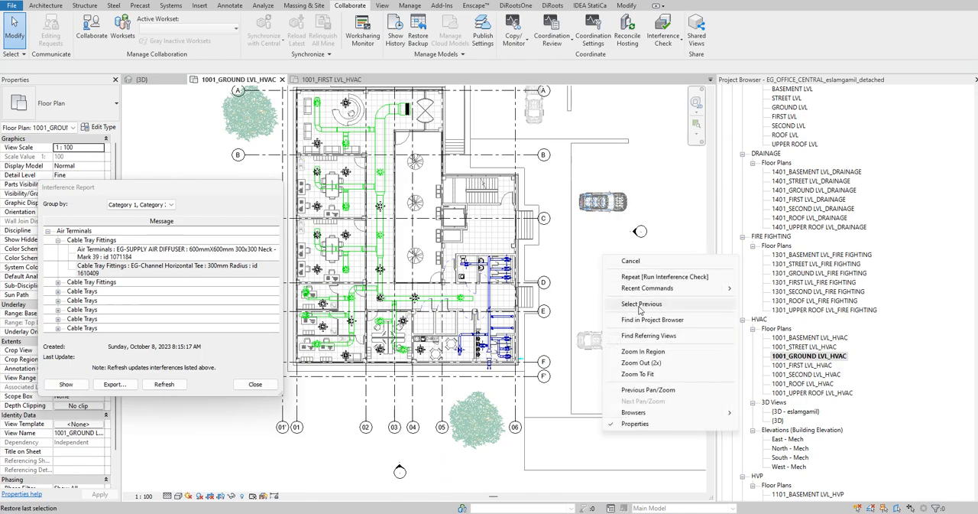
pyautogui.click(640, 304)
pyautogui.scroll(3, 330, 151)
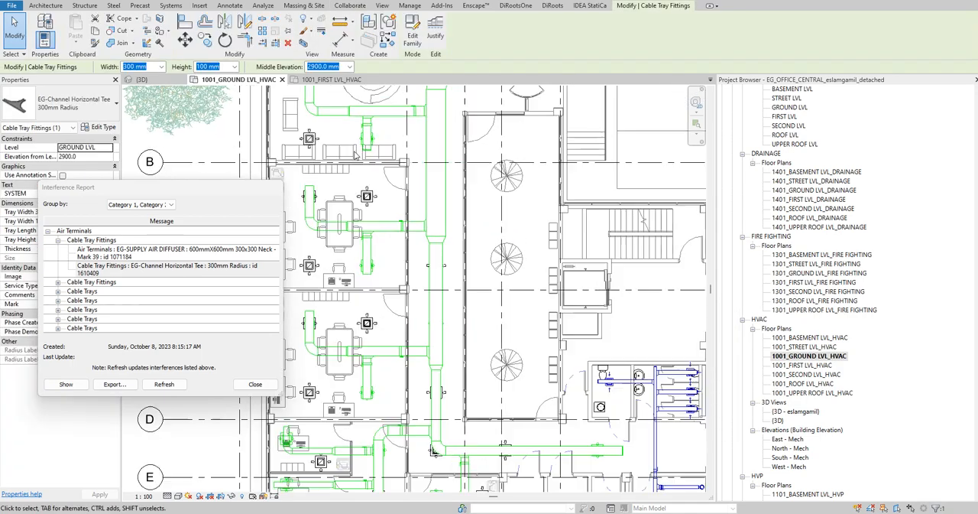
pyautogui.press('Escape')
pyautogui.scroll(3, 806, 294)
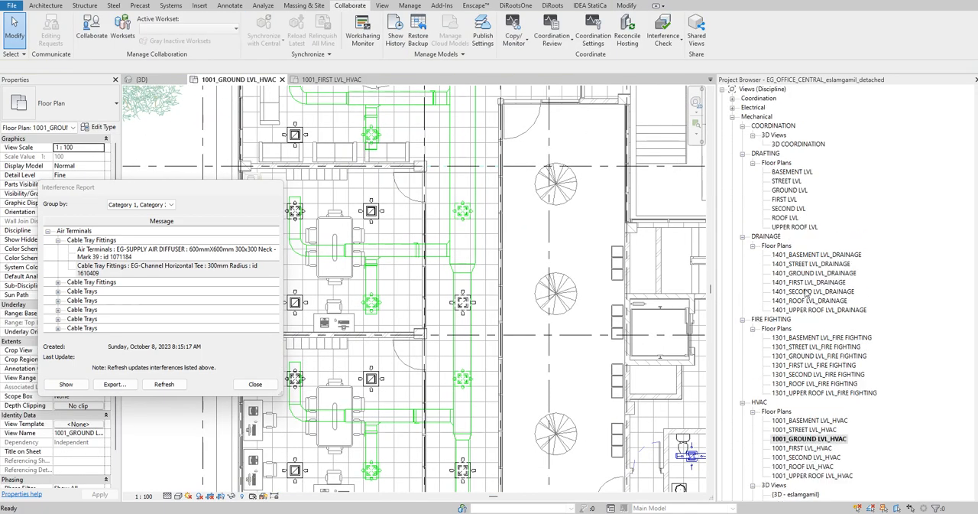
# - Open the 1601_GROUND LVL_POWER floor plan from the electrical views
pyautogui.click(732, 108)
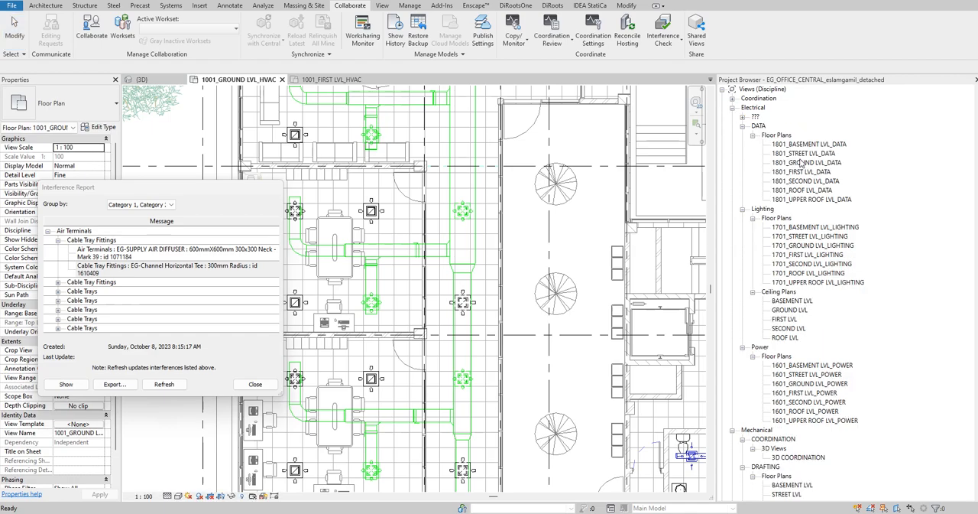
pyautogui.doubleClick(808, 383)
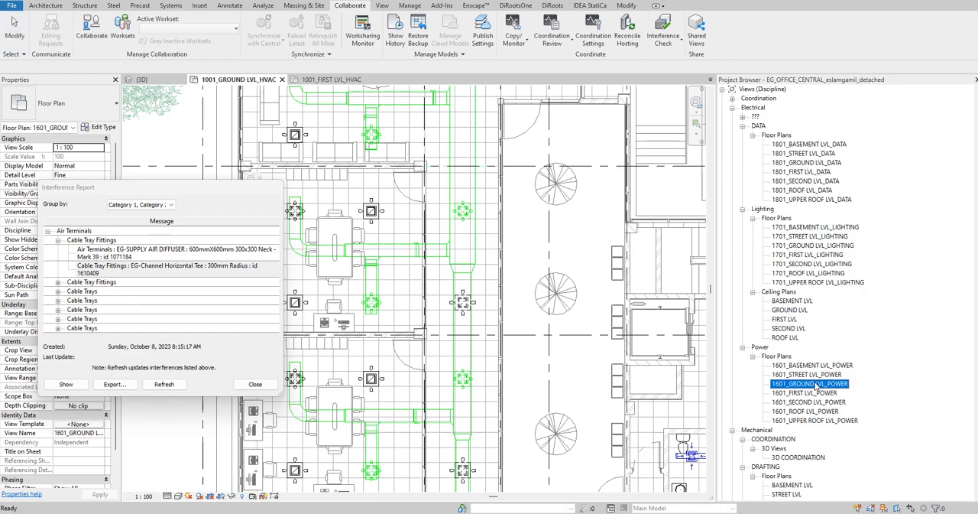
pyautogui.scroll(-5, 371, 204)
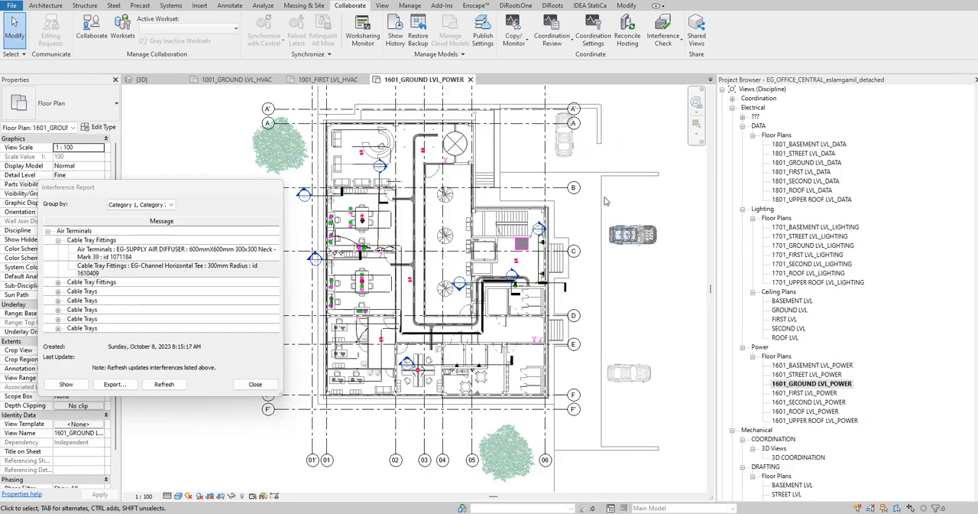
pyautogui.rightClick(653, 201)
pyautogui.click(637, 184)
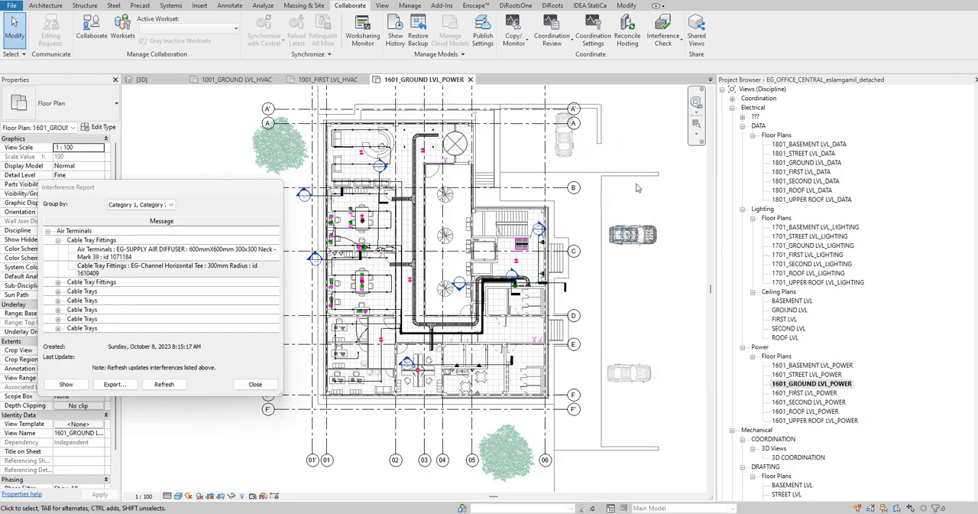
# - Select the branch cable tray beside the tee in the 3D view and locate it in the ground level power plan
pyautogui.click(153, 80)
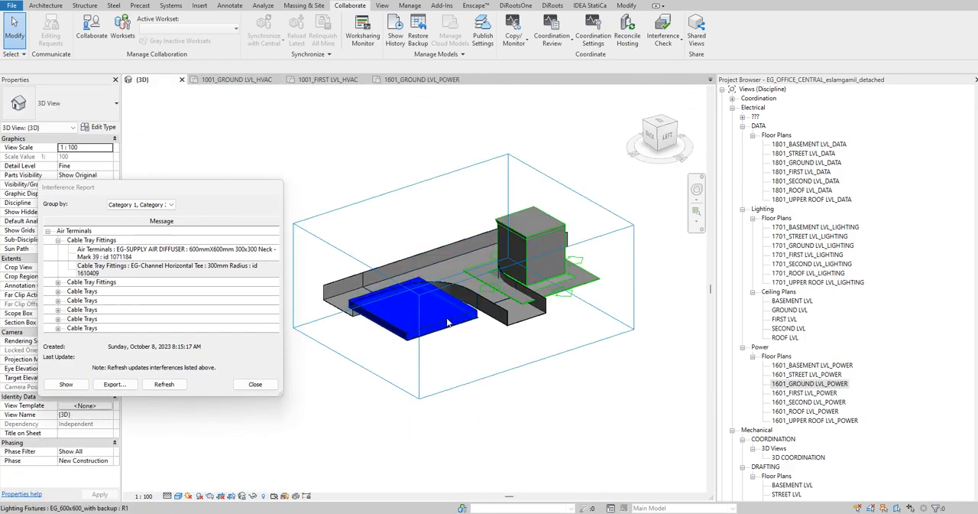
pyautogui.click(501, 314)
pyautogui.click(405, 79)
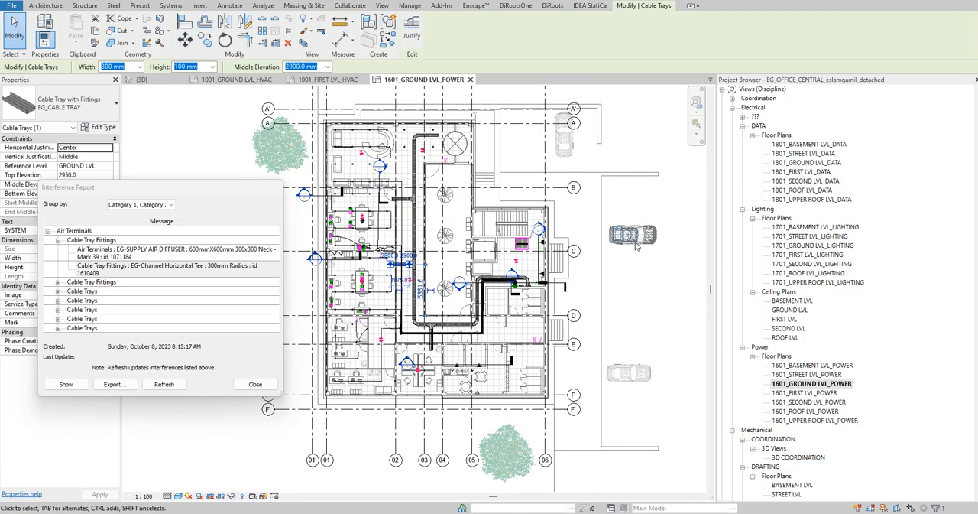
pyautogui.scroll(8, 405, 262)
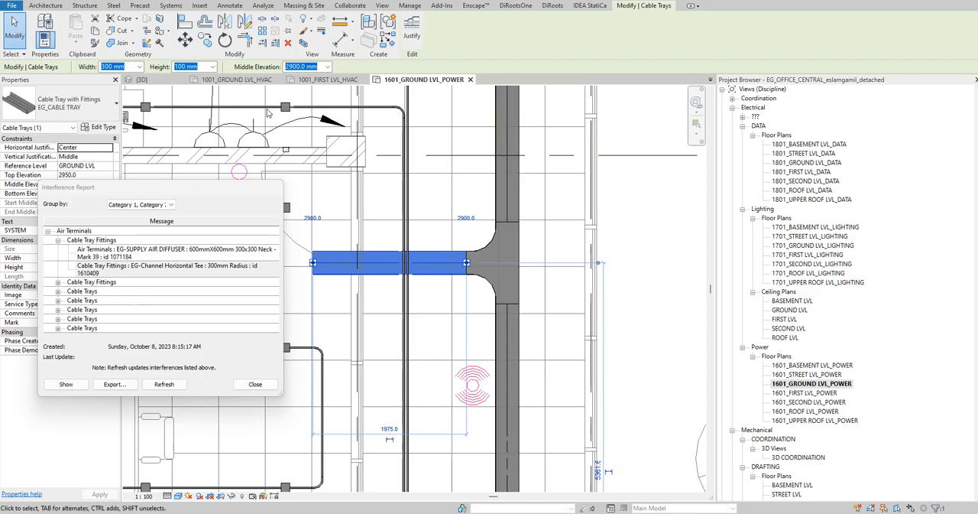
# - Add the horizontal tee to the branch cable tray selection in 3D and nudge both away from diffuser Mark 39
pyautogui.click(141, 79)
pyautogui.keyDown('shift'); pyautogui.moveTo(554, 342); pyautogui.dragTo(531, 355, button='middle'); pyautogui.keyUp('shift')
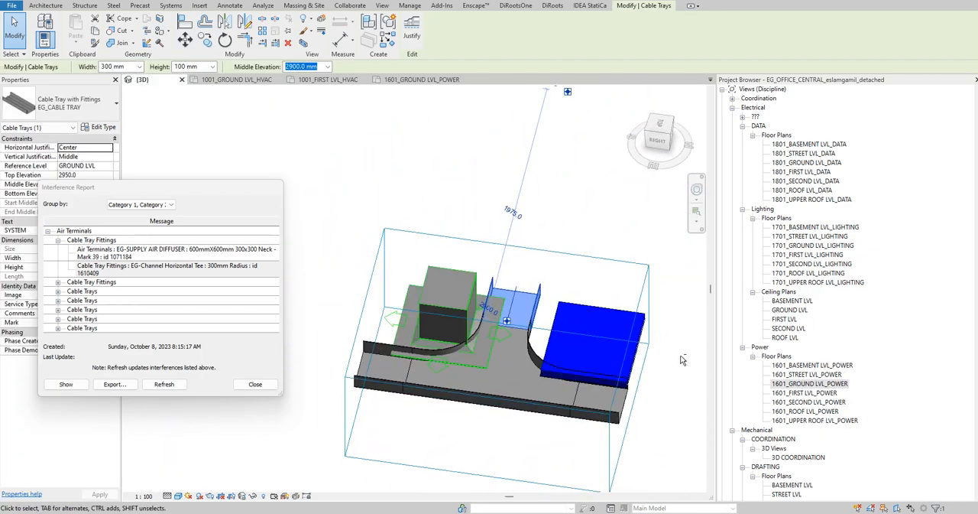
pyautogui.keyDown('ctrl'); pyautogui.click(520, 345); pyautogui.keyUp('ctrl')
pyautogui.scroll(2, 548, 238)
pyautogui.press('Right')
pyautogui.press('Right')
pyautogui.press('Right')
pyautogui.press('Right')
pyautogui.press('Right')
pyautogui.press('Right')
pyautogui.press('Right')
pyautogui.press('Right')
pyautogui.press('Right')
pyautogui.press('Right')
pyautogui.press('Right')
pyautogui.press('Right')
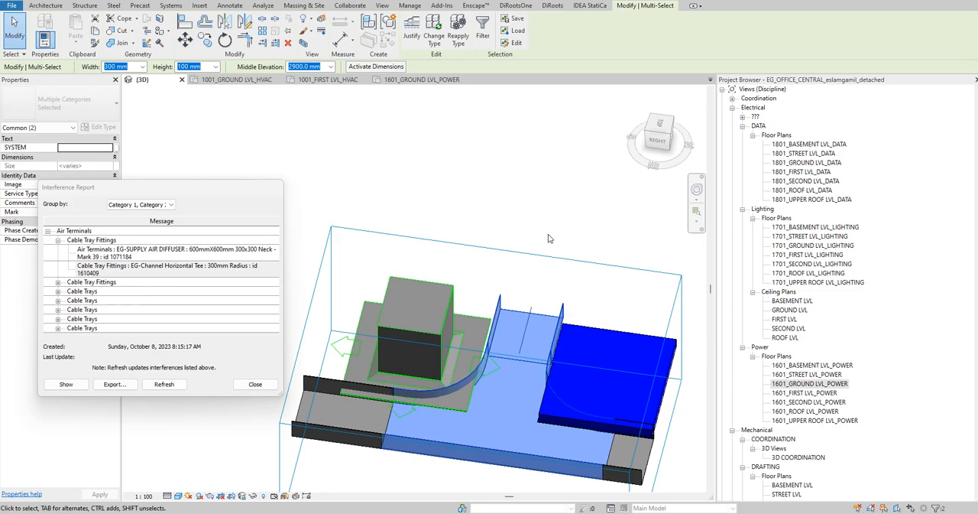
pyautogui.keyDown('shift'); pyautogui.moveTo(510, 256); pyautogui.dragTo(602, 233, button='middle'); pyautogui.keyUp('shift')
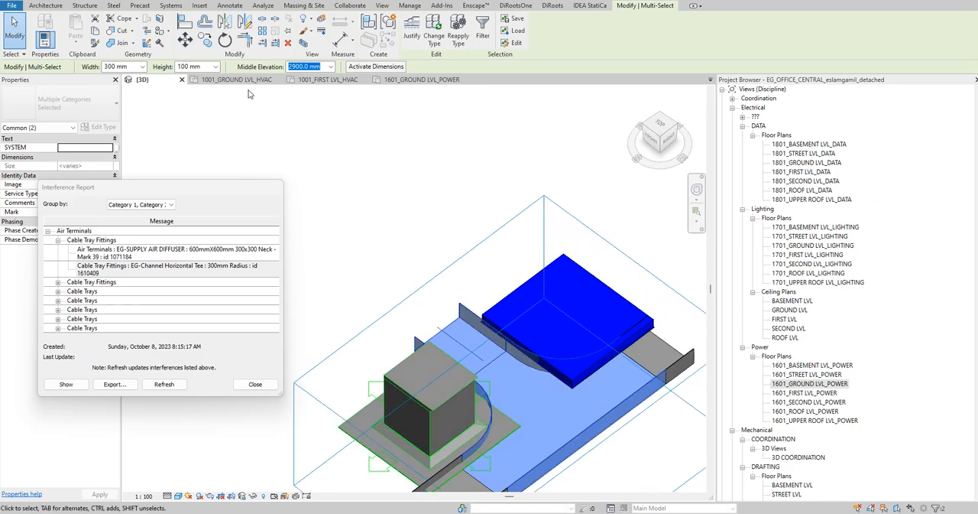
# - In the ground level power plan, select the main cable tray between the two office branch tees and nudge it toward the offices
pyautogui.click(420, 80)
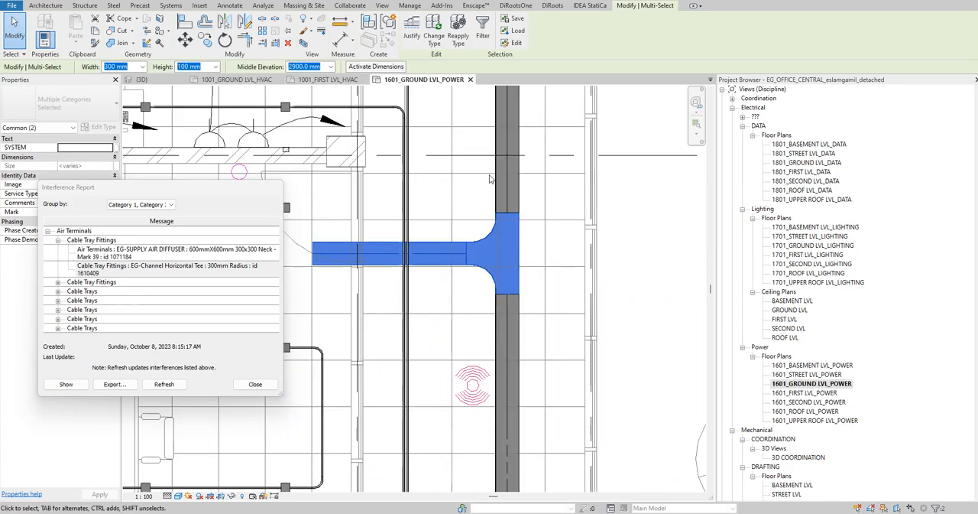
pyautogui.click(498, 177)
pyautogui.scroll(-5, 431, 221)
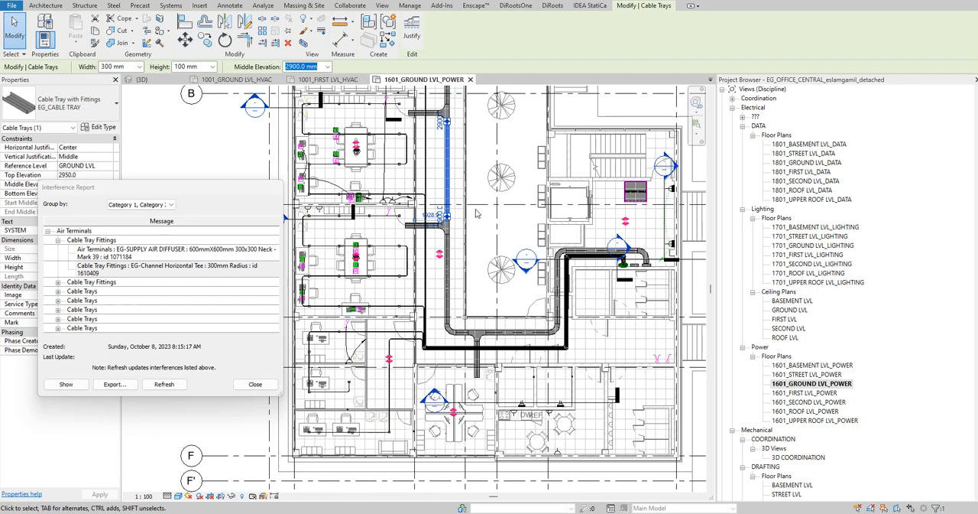
pyautogui.press('Left')
pyautogui.press('Left')
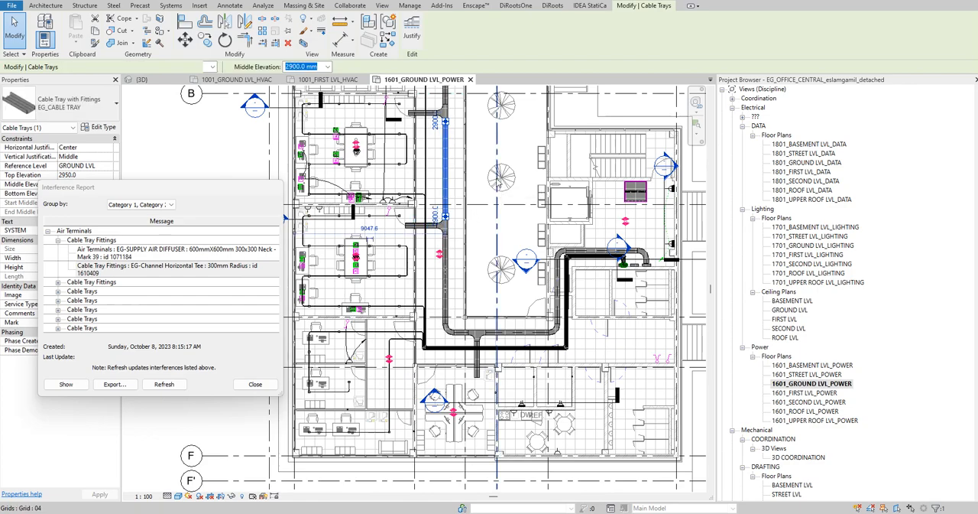
# - Isolate the selected main cable tray in a 3D section box and nudge it clear of diffuser Mark 39
pyautogui.press('b')
pyautogui.press('x')
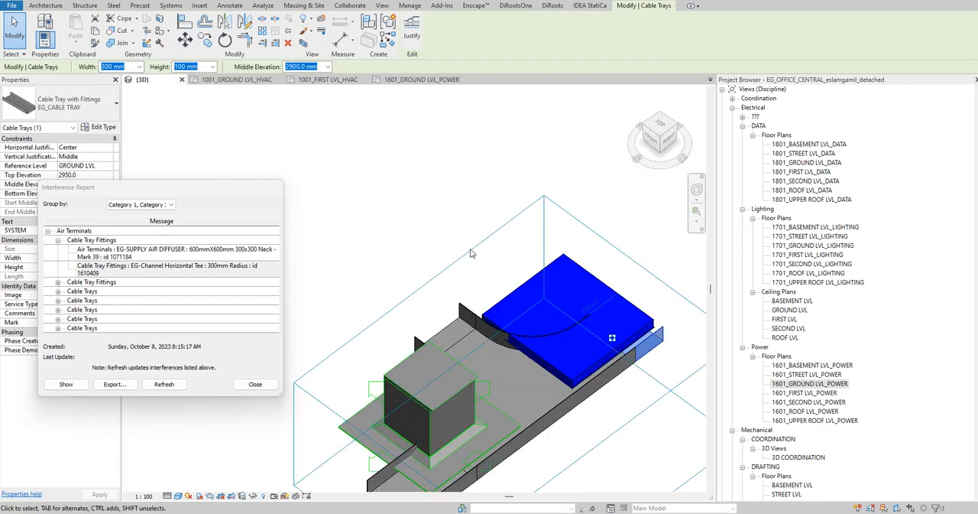
pyautogui.press('Right')
pyautogui.press('Right')
pyautogui.press('Right')
pyautogui.hotkey('shift', 'Right')
pyautogui.hotkey('shift', 'Right')
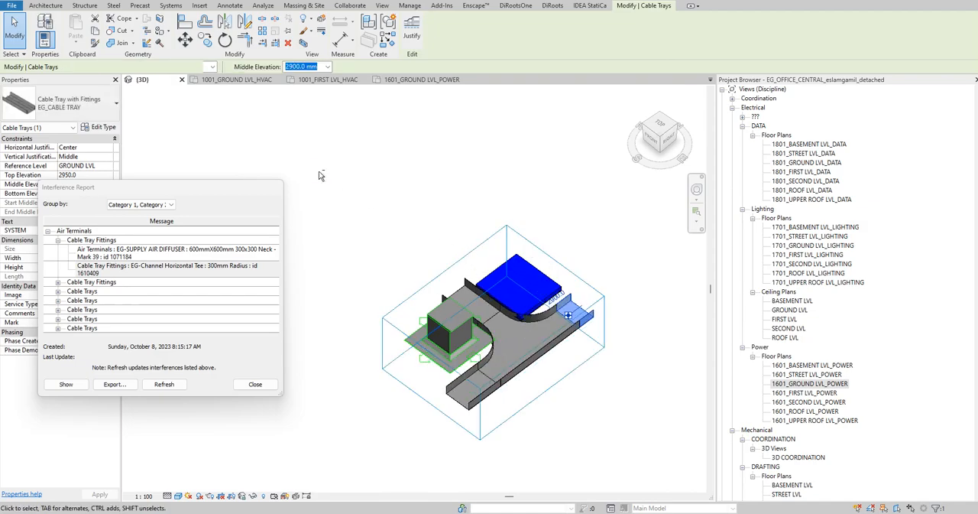
pyautogui.hotkey('shift', 'Right')
pyautogui.hotkey('shift', 'Right')
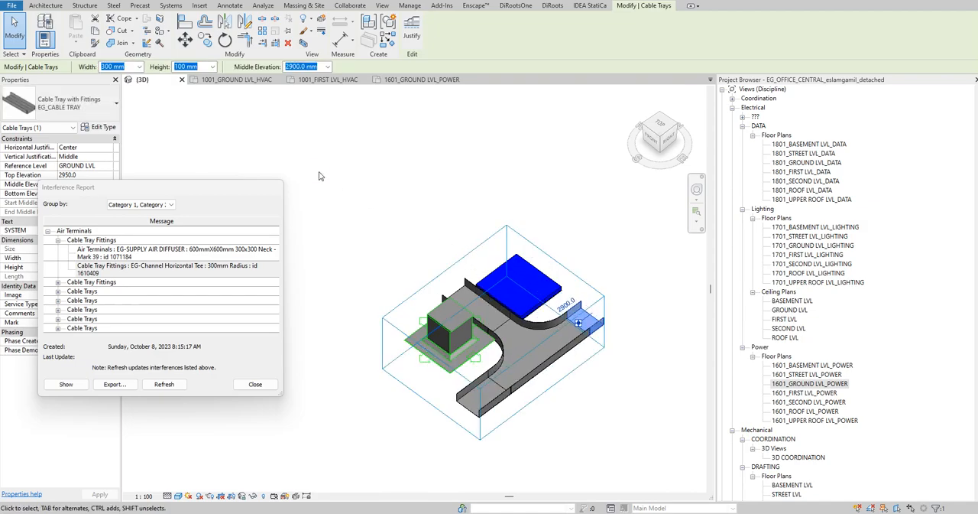
# - Check the moved tray in the ground level power plan and in 3D, and refresh and close the interference report
pyautogui.click(422, 79)
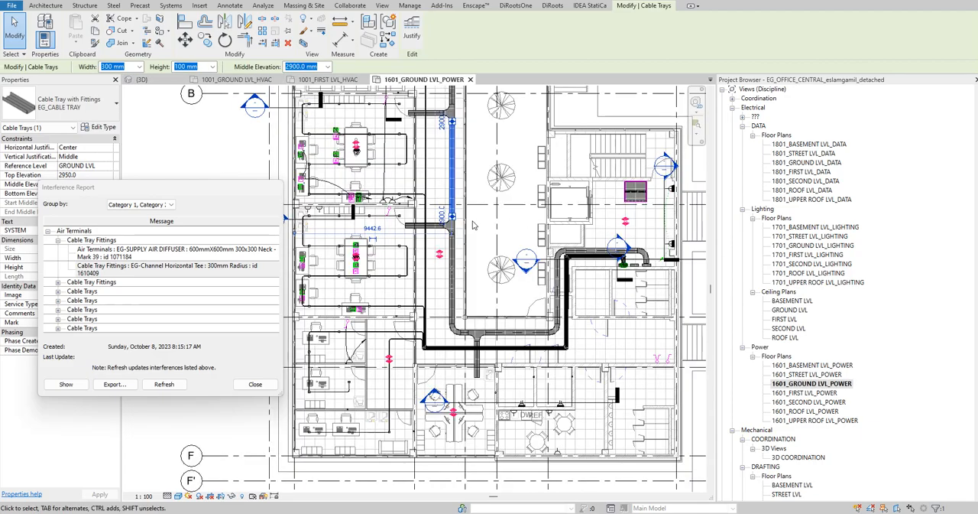
pyautogui.scroll(2, 473, 117)
pyautogui.click(145, 80)
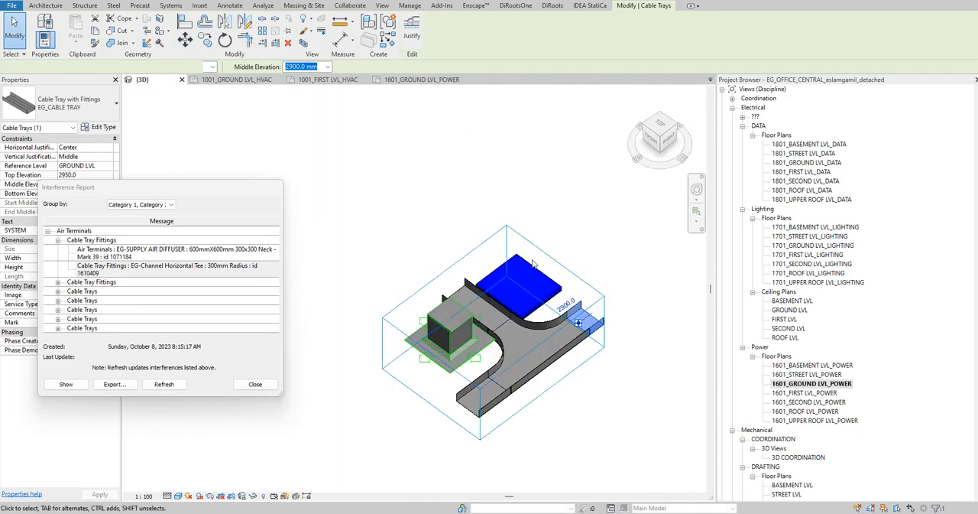
pyautogui.click(164, 385)
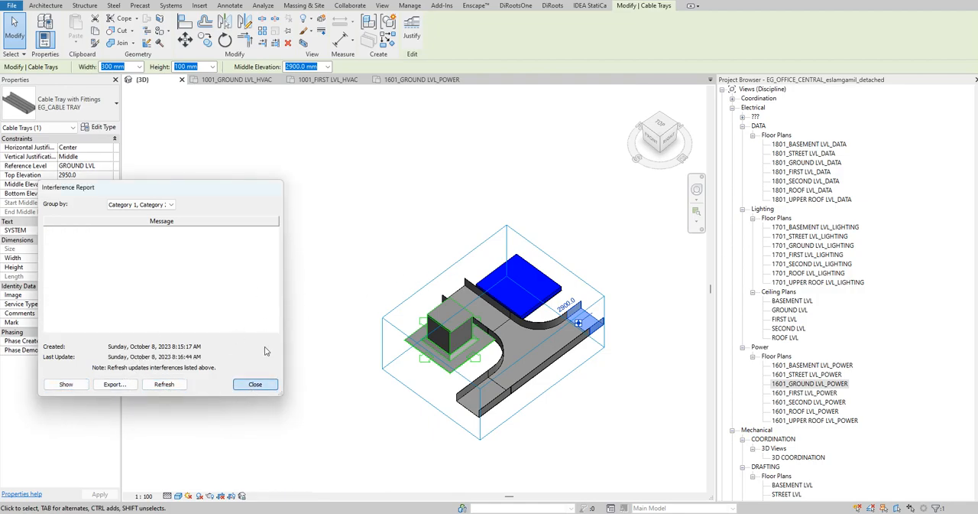
pyautogui.click(255, 384)
# - Turn off the section box in the 3D view to bring back the whole model
pyautogui.click(413, 216)
pyautogui.keyDown('shift'); pyautogui.moveTo(412, 217); pyautogui.dragTo(464, 184, button='middle'); pyautogui.keyUp('shift')
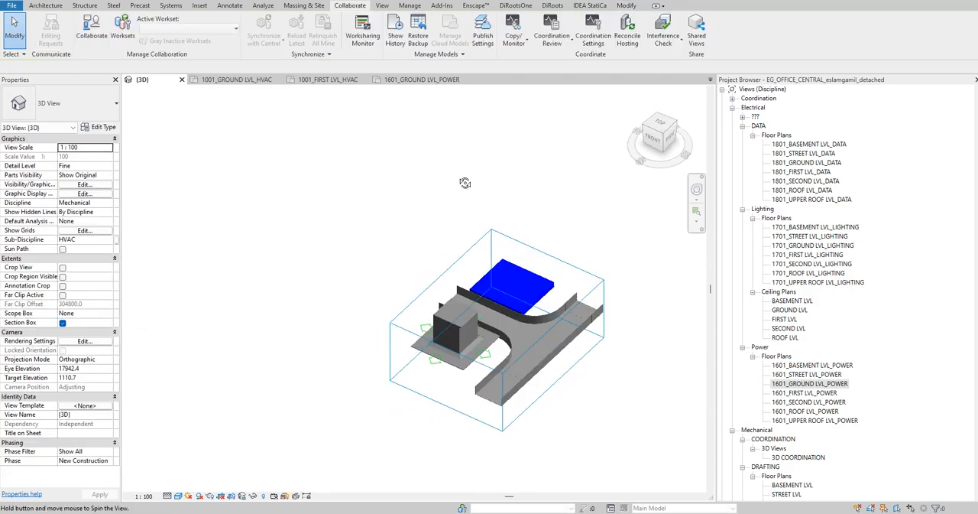
pyautogui.click(62, 323)
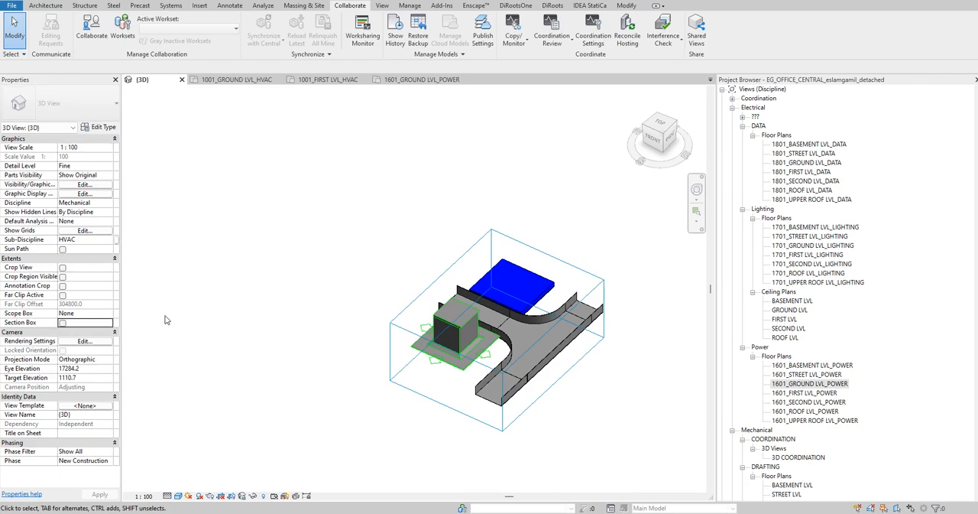
# - Switch to Word to read the Coordination Tips and to Excel to view the clash matrix, and return to Revit
pyautogui.hotkey('alt', 'Tab')
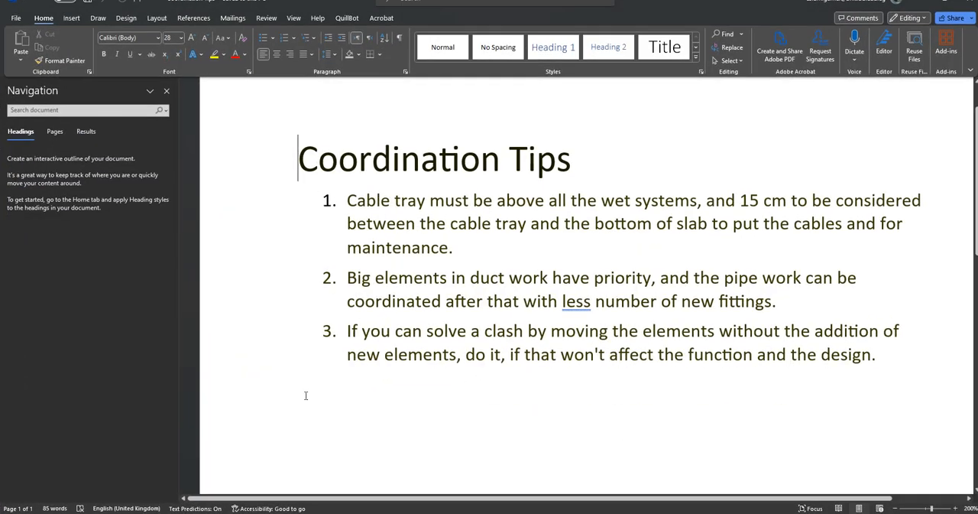
pyautogui.hotkey('alt', 'Tab')
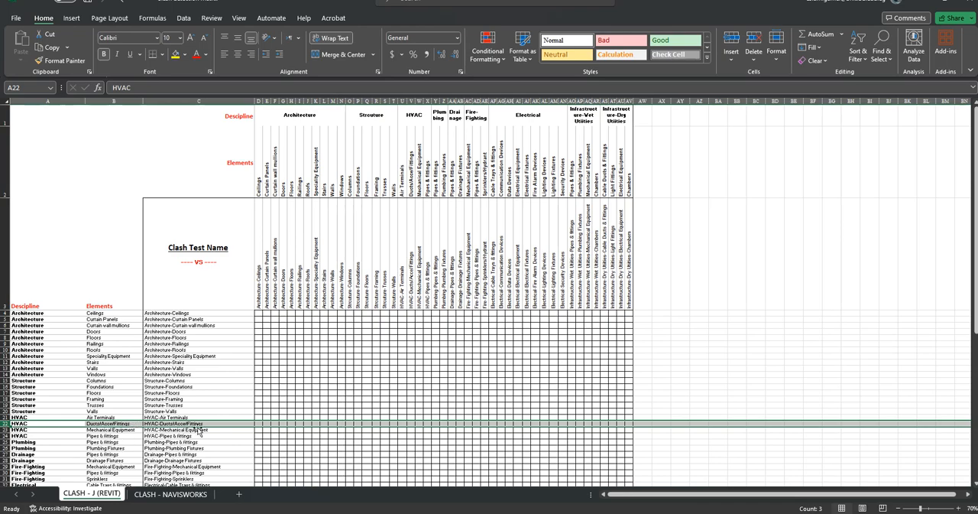
pyautogui.click(916, 11)
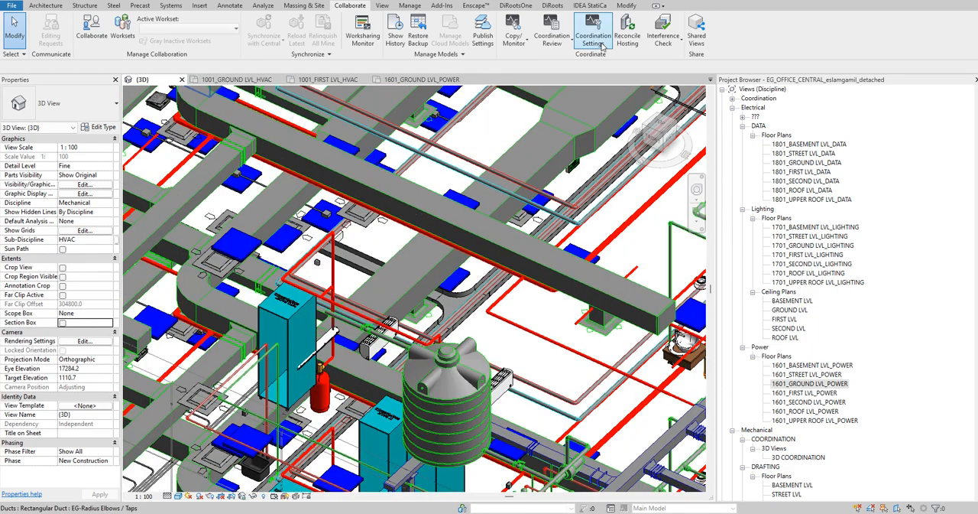
# - Run an interference check of Pipe Accessories, Pipe Fittings and Pipes against Duct Accessories, Duct Fittings and Ducts in the current project
pyautogui.click(664, 38)
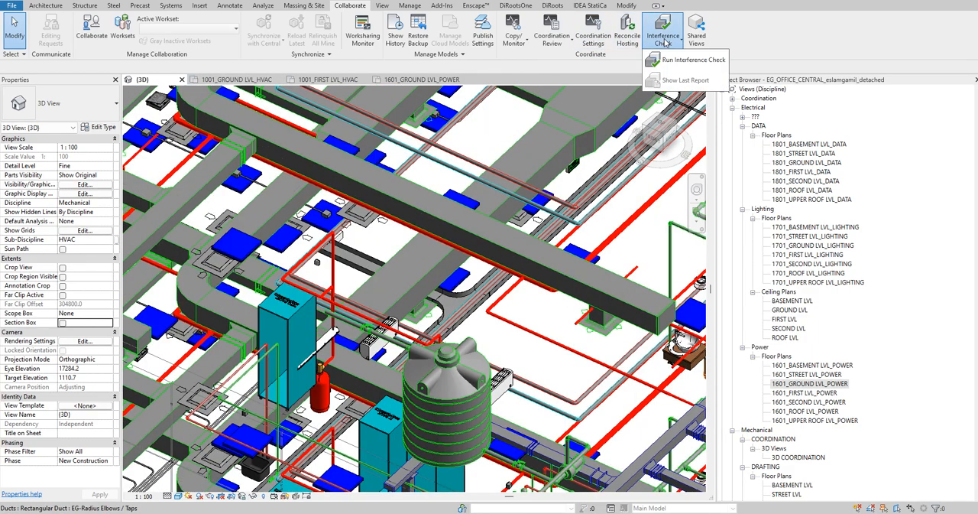
pyautogui.click(676, 61)
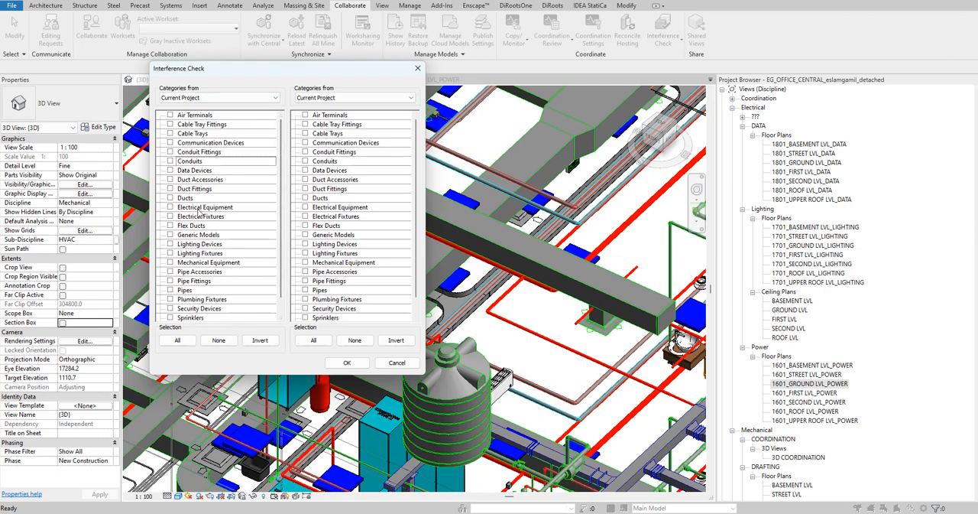
pyautogui.scroll(-2, 210, 217)
pyautogui.click(170, 271)
pyautogui.click(170, 262)
pyautogui.click(170, 253)
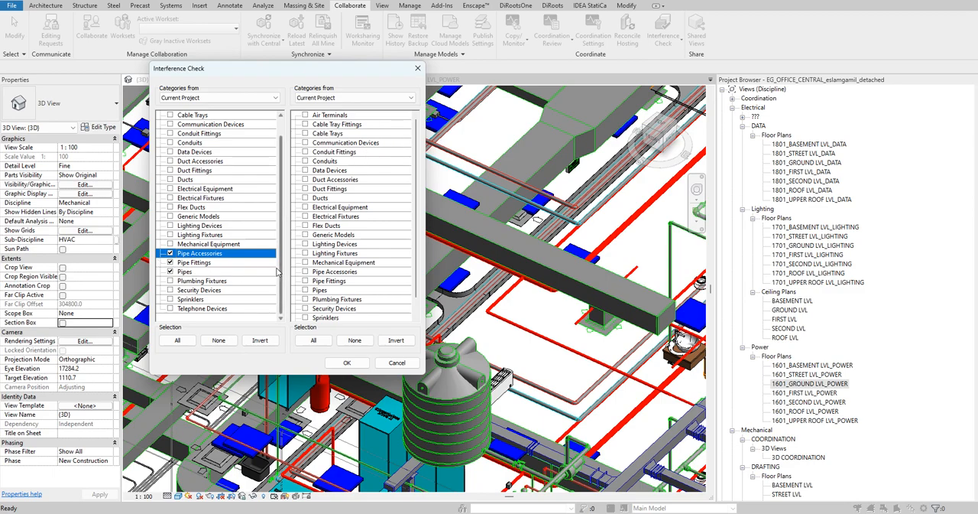
pyautogui.click(306, 188)
pyautogui.click(306, 197)
pyautogui.click(306, 179)
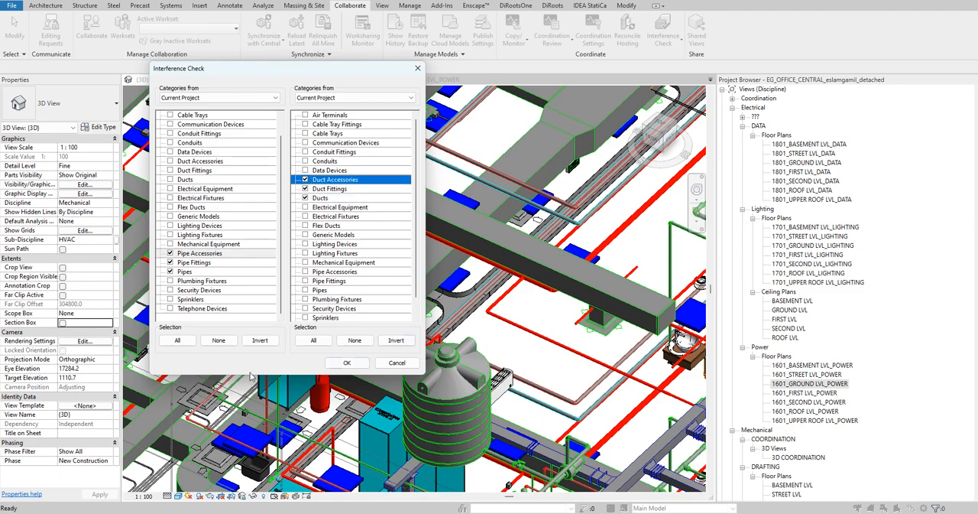
pyautogui.click(347, 363)
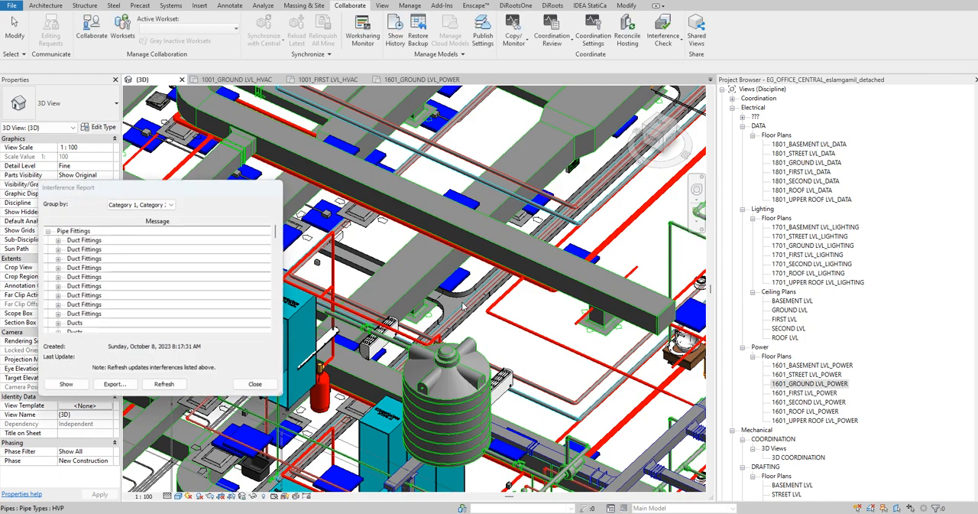
# - Expand the first duct fitting clash under Pipe Fittings and show the rectangular takeoff, id 1067640, in the 3D view
pyautogui.click(57, 240)
pyautogui.click(113, 248)
pyautogui.click(66, 383)
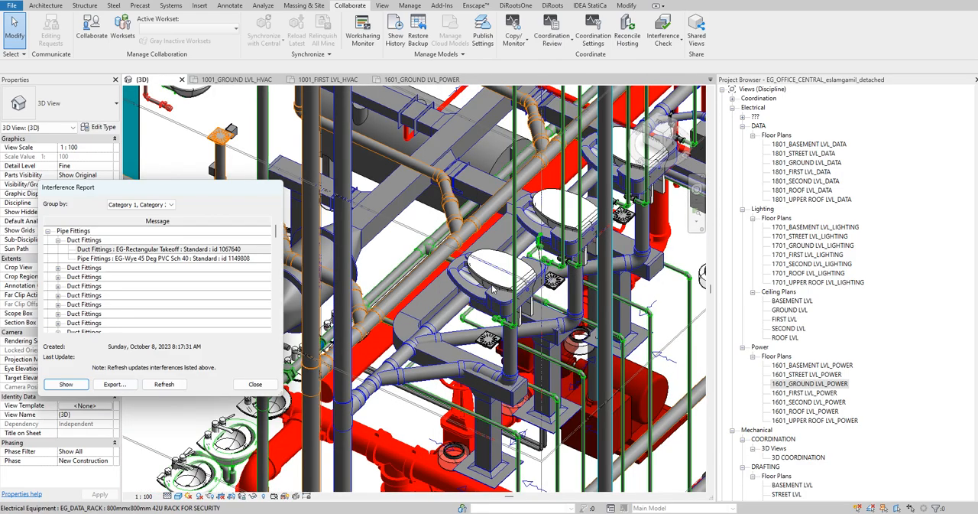
pyautogui.click(407, 223)
pyautogui.keyDown('shift'); pyautogui.moveTo(408, 223); pyautogui.dragTo(399, 242, button='middle'); pyautogui.keyUp('shift')
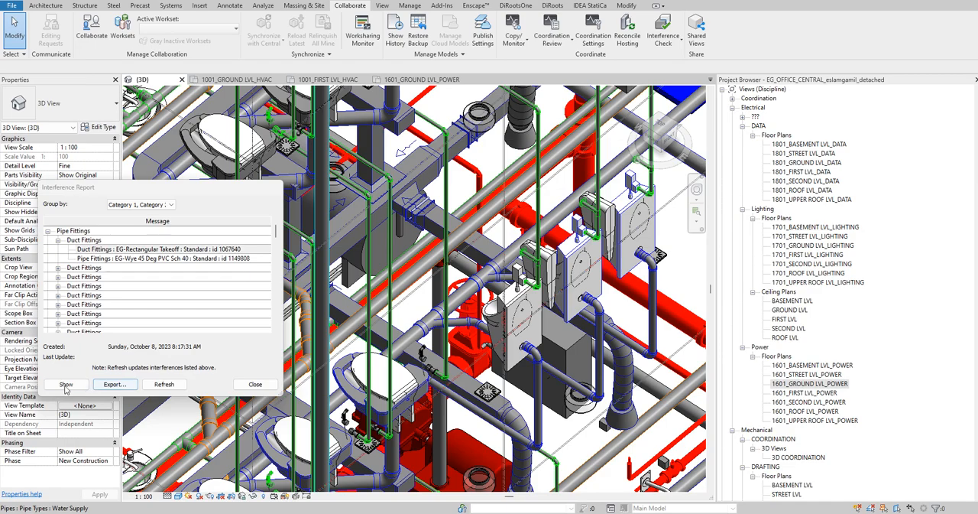
# - Show the rectangular takeoff in other views, extending the search to closed views, and inspect its location in the BASEMENT LVL plan
pyautogui.click(67, 383)
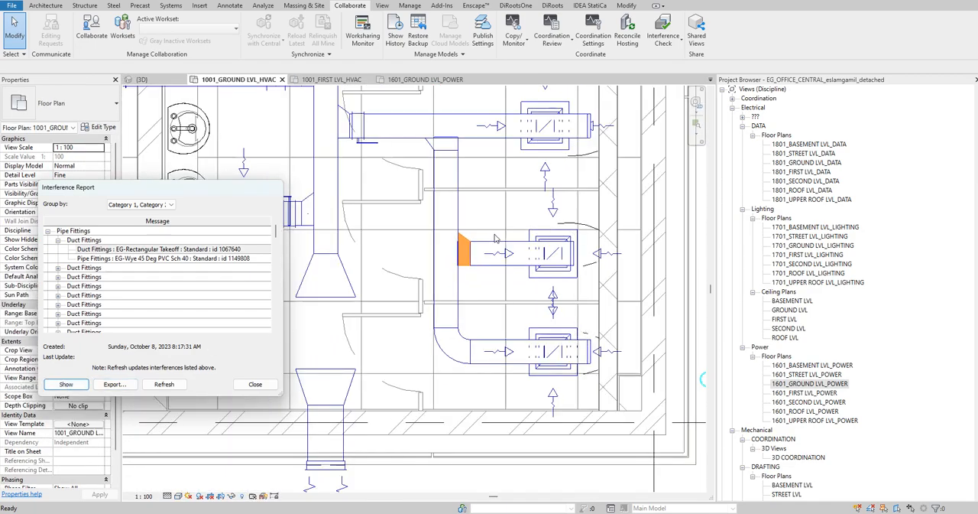
pyautogui.click(142, 80)
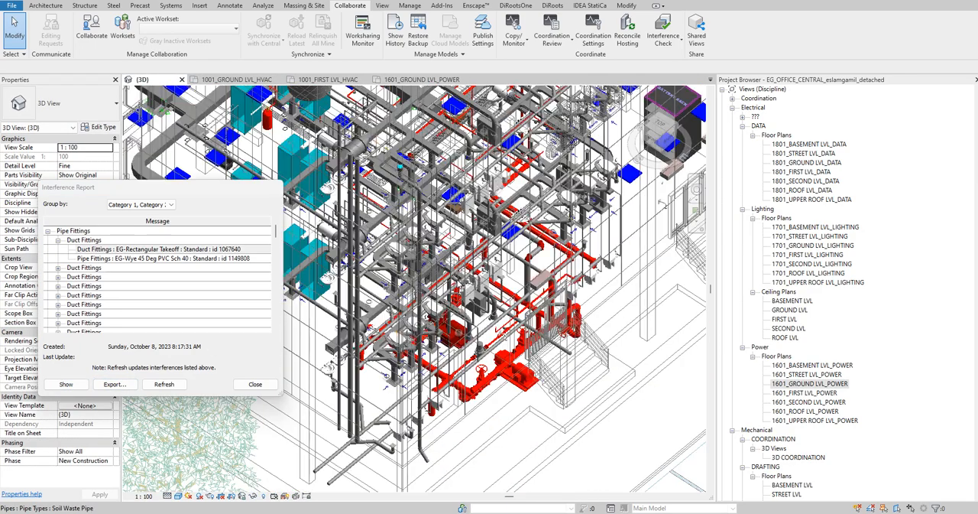
pyautogui.scroll(-2, 454, 283)
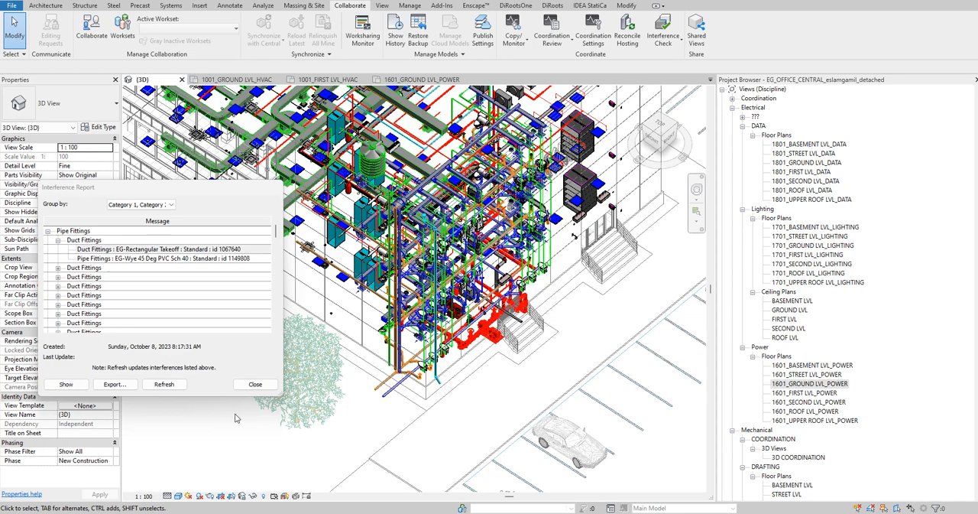
pyautogui.click(66, 384)
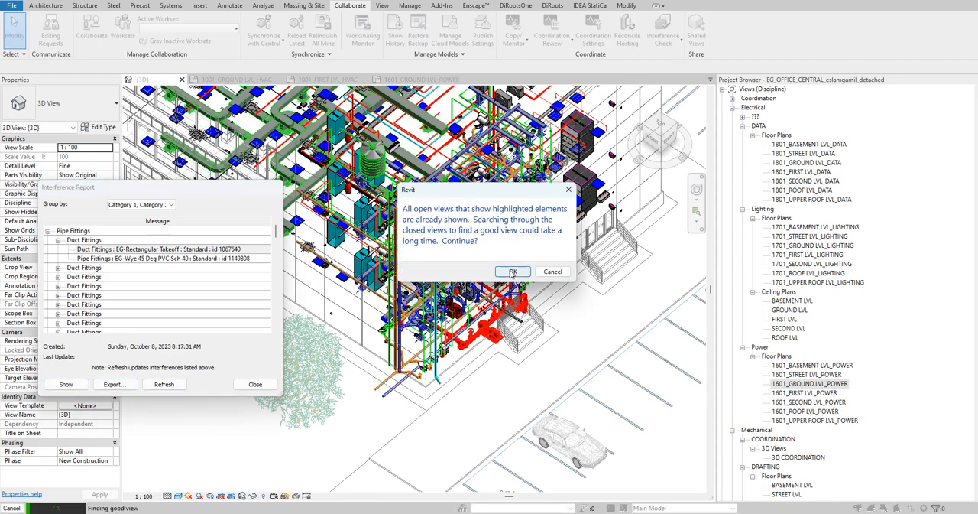
pyautogui.click(564, 269)
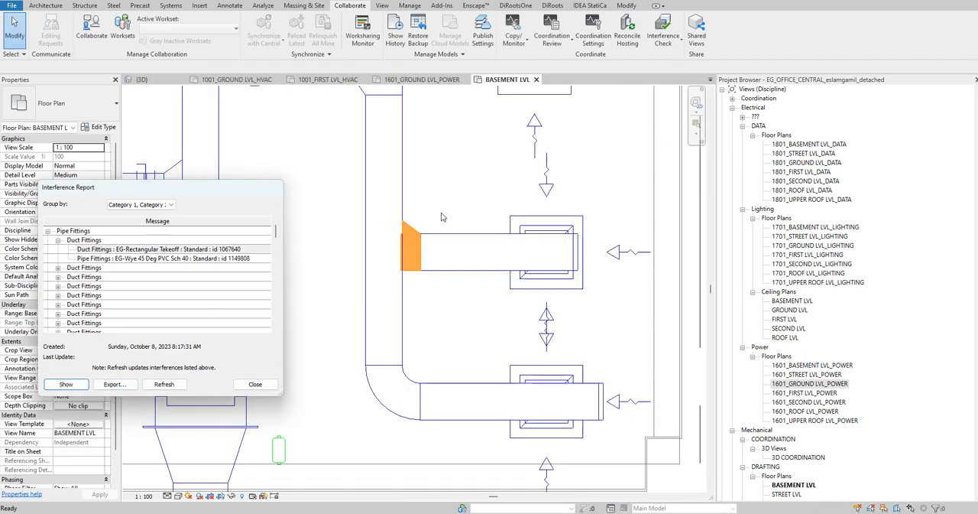
pyautogui.scroll(-2, 449, 219)
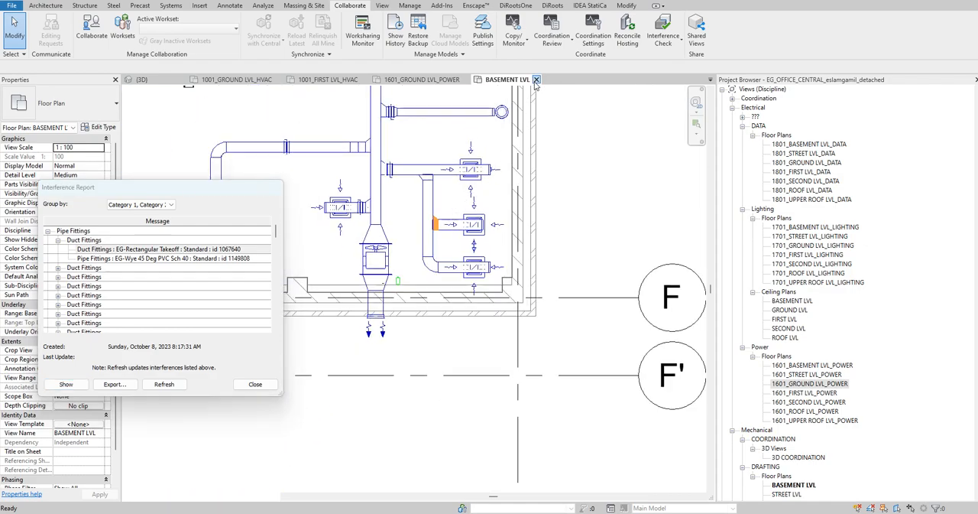
# - Close all open floor plans so only the 3D view remains, and fit the whole building in it
pyautogui.click(536, 80)
pyautogui.click(467, 79)
pyautogui.click(364, 79)
pyautogui.click(280, 79)
pyautogui.scroll(-5, 597, 372)
pyautogui.rightClick(611, 191)
pyautogui.click(641, 198)
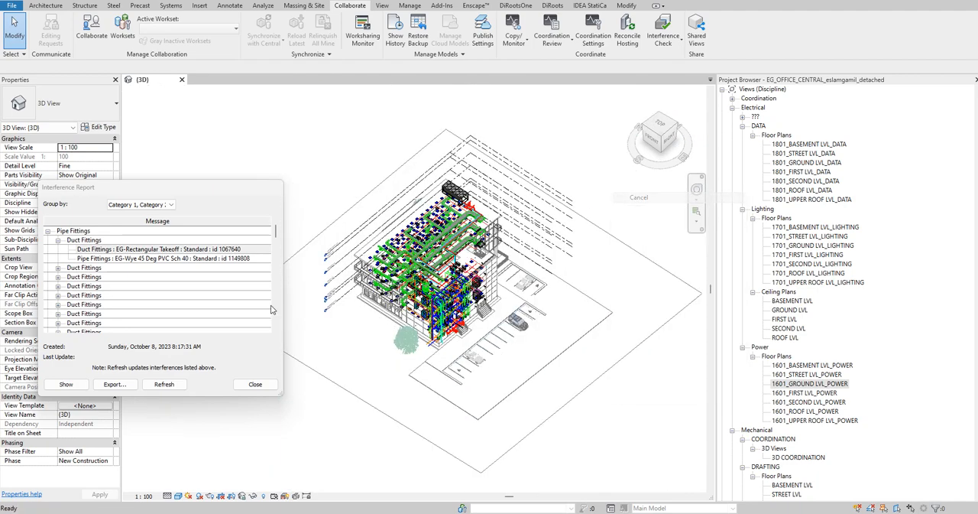
# - Show the rectangular takeoff from the report in the GROUND LVL plan and look for it around the 3D building corner
pyautogui.click(66, 384)
pyautogui.scroll(-5, 474, 284)
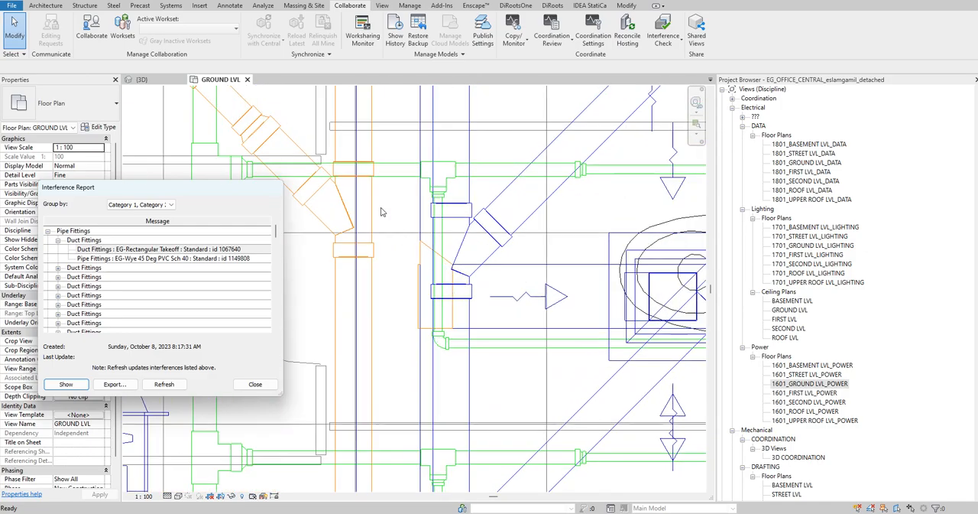
pyautogui.click(156, 82)
pyautogui.scroll(5, 483, 325)
pyautogui.keyDown('shift'); pyautogui.moveTo(491, 313); pyautogui.dragTo(527, 265, button='middle'); pyautogui.keyUp('shift')
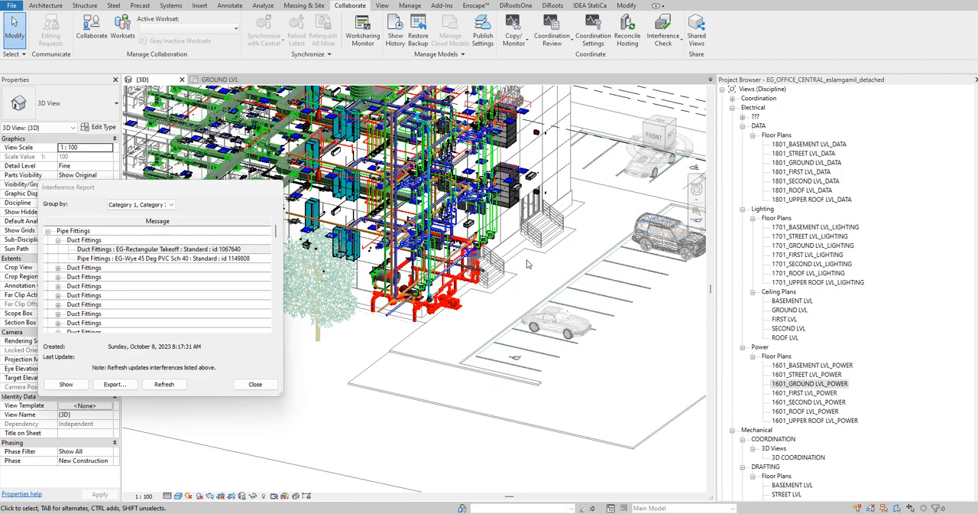
# - Locate the 45-degree PVC wye, id 1149808, from the report, select it in 3D, and isolate it in a section box
pyautogui.click(102, 259)
pyautogui.click(67, 385)
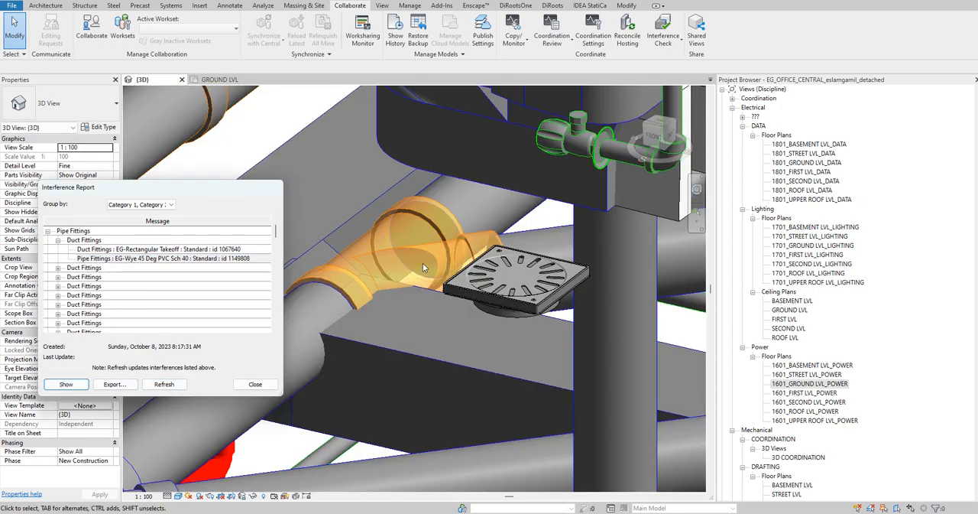
pyautogui.moveTo(391, 259)
pyautogui.keyDown('shift'); pyautogui.mouseDown(button='middle')
pyautogui.moveTo(588, 274)
pyautogui.moveTo(393, 250)
pyautogui.mouseUp(button='middle'); pyautogui.keyUp('shift')
pyautogui.scroll(-10, 393, 250)
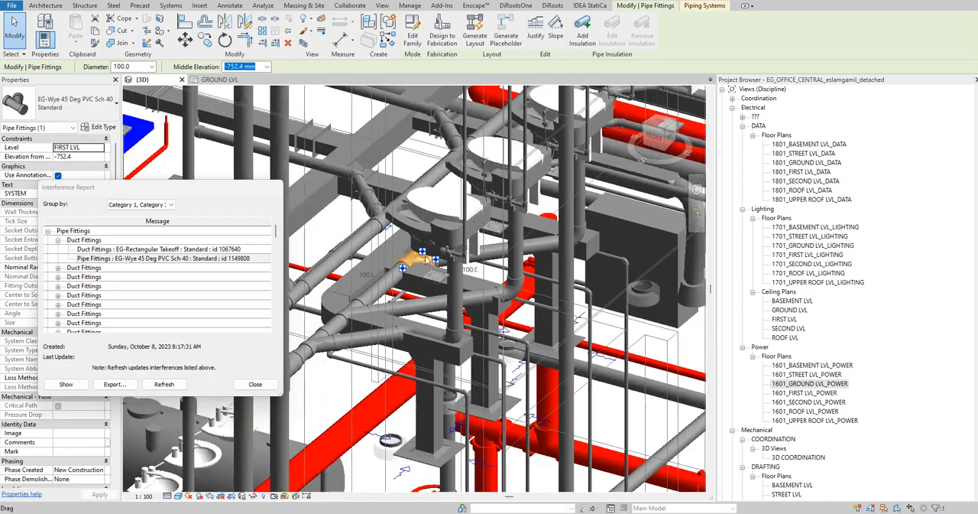
pyautogui.scroll(6, 411, 234)
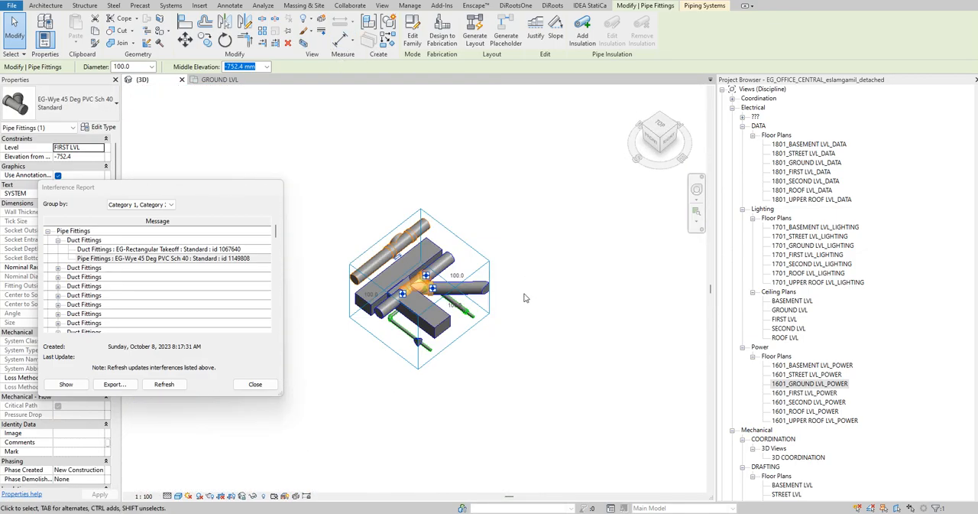
# - Examine the wye and takeoff clash from several angles, selecting the branch duct and the main duct beside it
pyautogui.scroll(3, 326, 301)
pyautogui.click(405, 148)
pyautogui.keyDown('shift'); pyautogui.moveTo(364, 241); pyautogui.dragTo(459, 116, button='middle'); pyautogui.keyUp('shift')
pyautogui.click(583, 308)
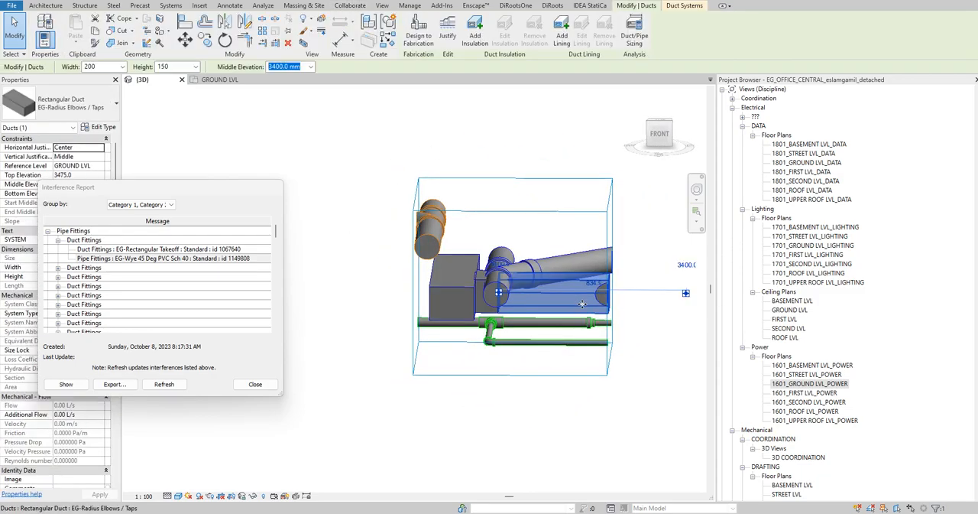
pyautogui.keyDown('shift'); pyautogui.moveTo(396, 145); pyautogui.dragTo(417, 267, button='middle'); pyautogui.keyUp('shift')
pyautogui.keyDown('shift'); pyautogui.moveTo(370, 308); pyautogui.dragTo(473, 225, button='middle'); pyautogui.keyUp('shift')
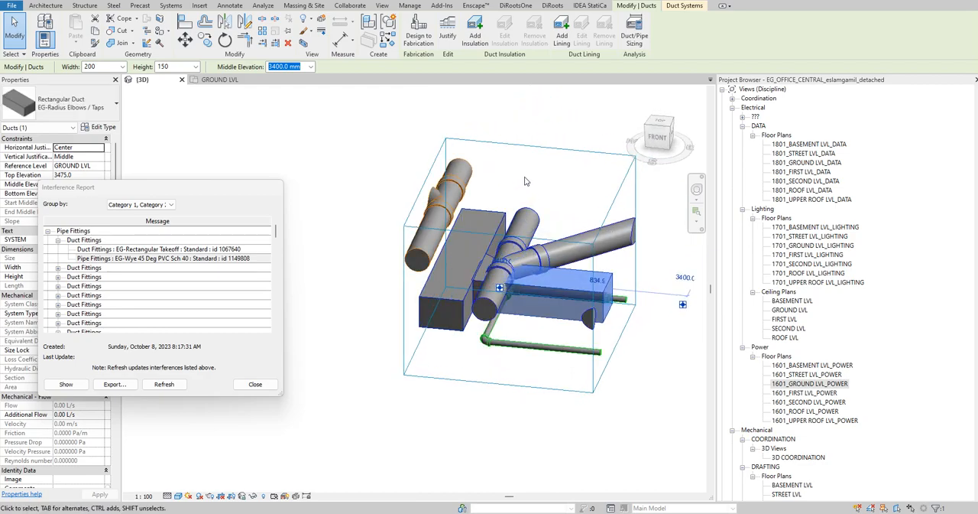
pyautogui.click(467, 229)
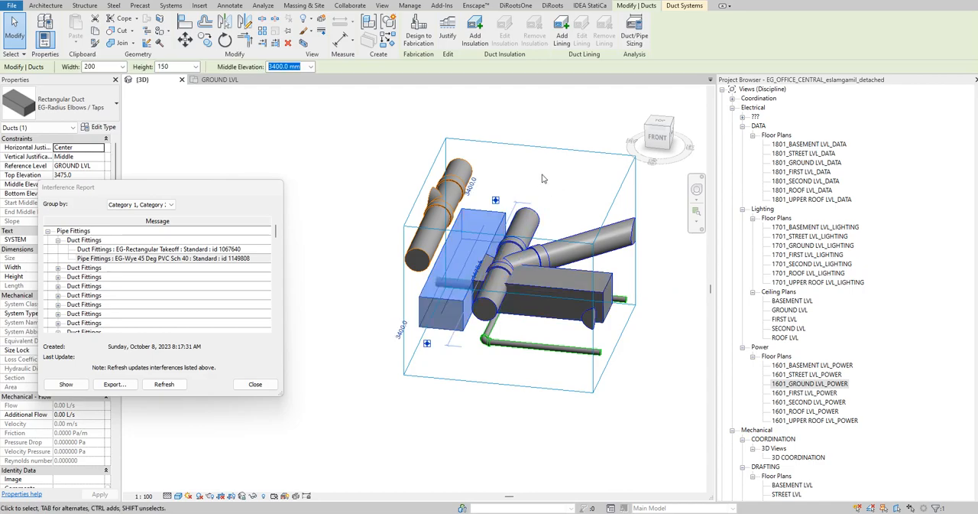
# - Move the interference report aside and open the 1001_GROUND LVL_HVAC plan at the exhaust ductwork between grids D and F
pyautogui.moveTo(115, 188); pyautogui.dragTo(242, 159)
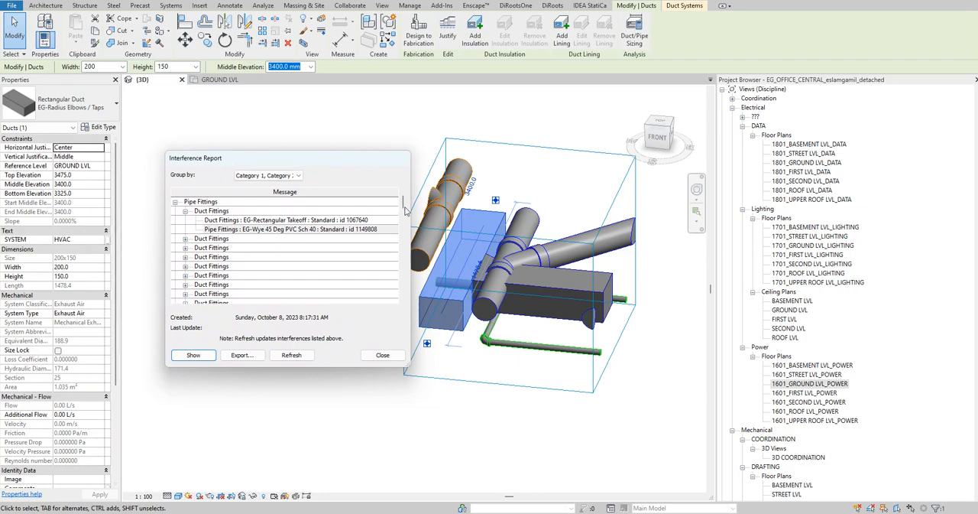
pyautogui.scroll(-10, 822, 382)
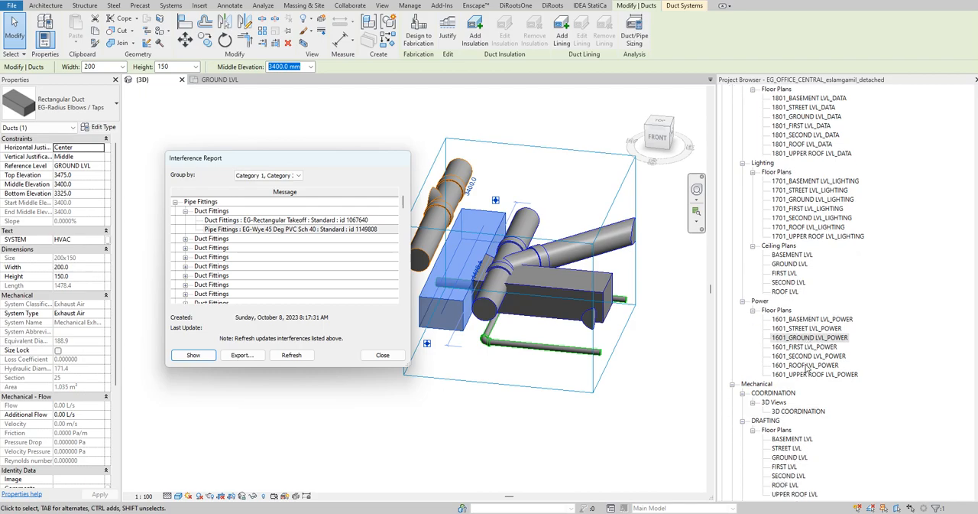
pyautogui.scroll(-2, 838, 411)
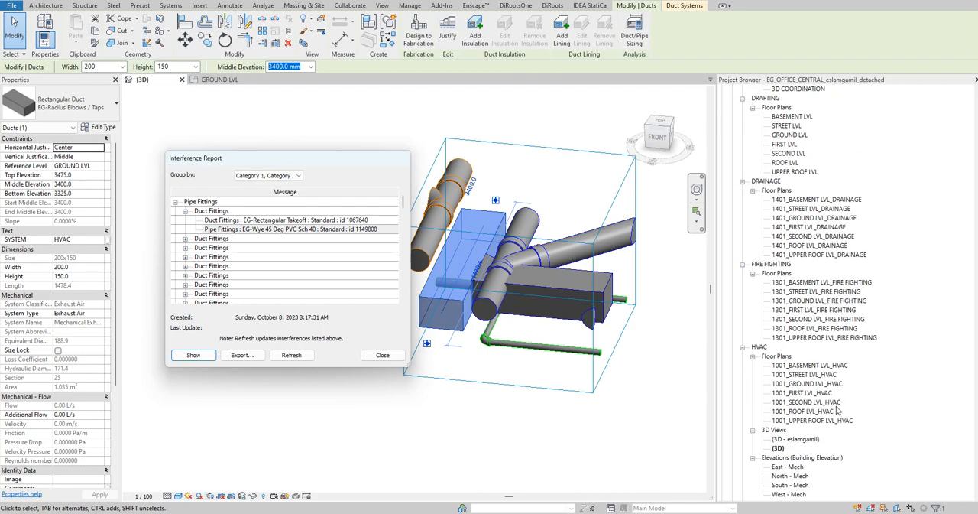
pyautogui.doubleClick(804, 383)
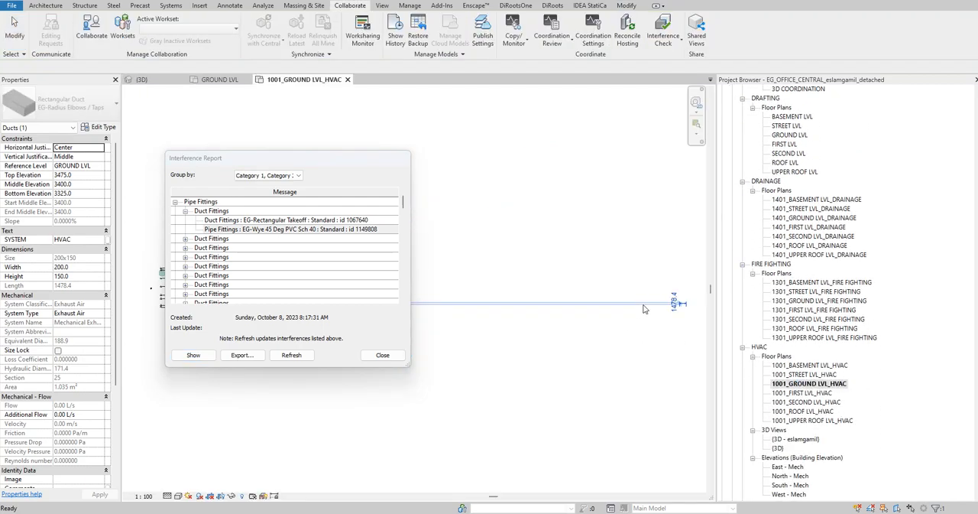
pyautogui.scroll(8, 554, 226)
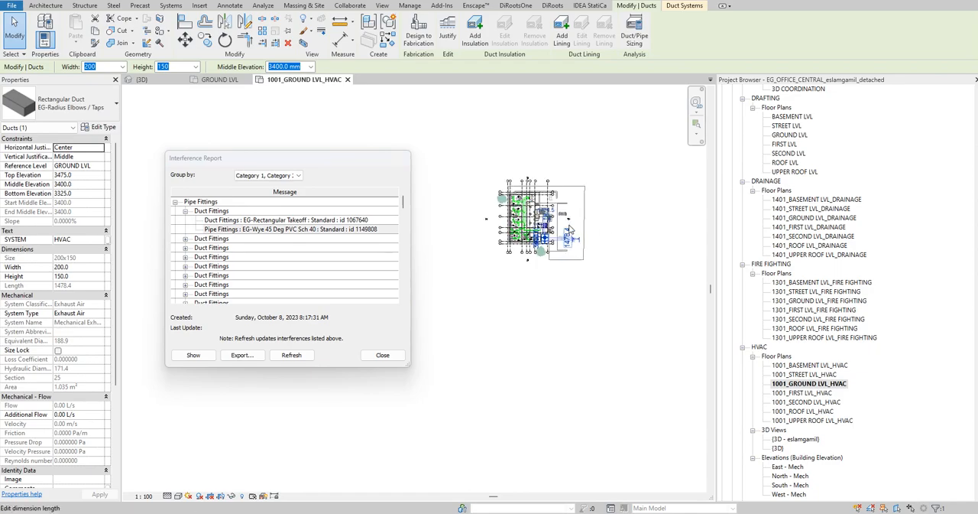
pyautogui.scroll(3, 557, 366)
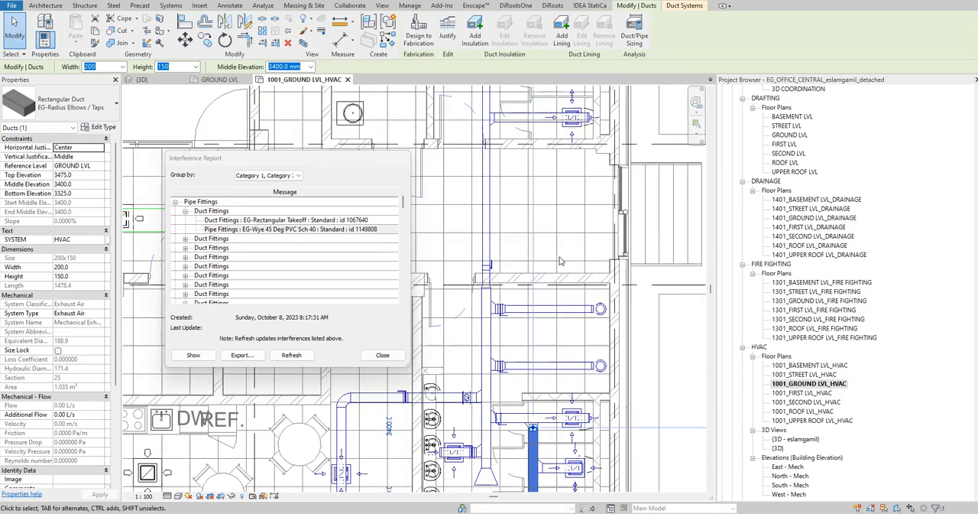
pyautogui.click(558, 259)
pyautogui.moveTo(558, 259); pyautogui.dragTo(572, 238, button='middle')
pyautogui.scroll(-3, 525, 229)
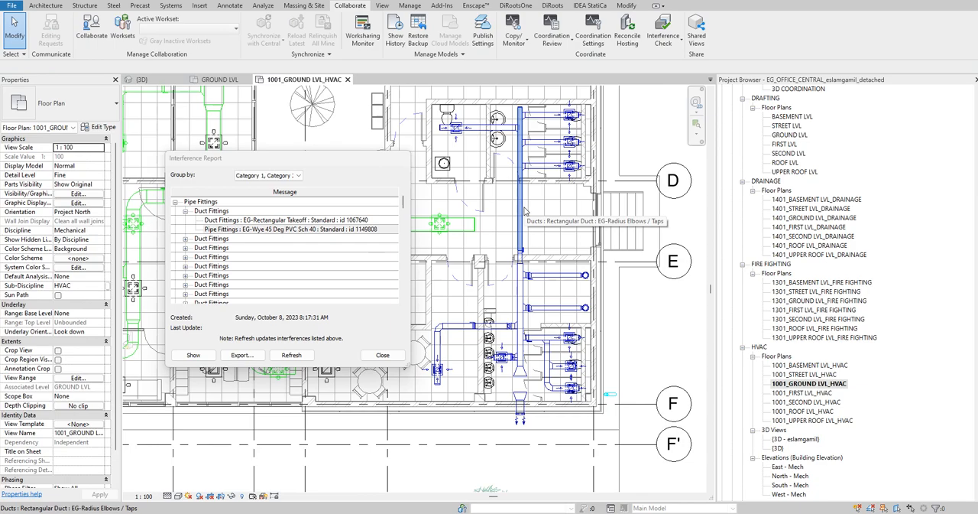
# - Select the whole connected exhaust duct network and filter the selection to the Ducts category only
pyautogui.press('Tab')
pyautogui.click(525, 212)
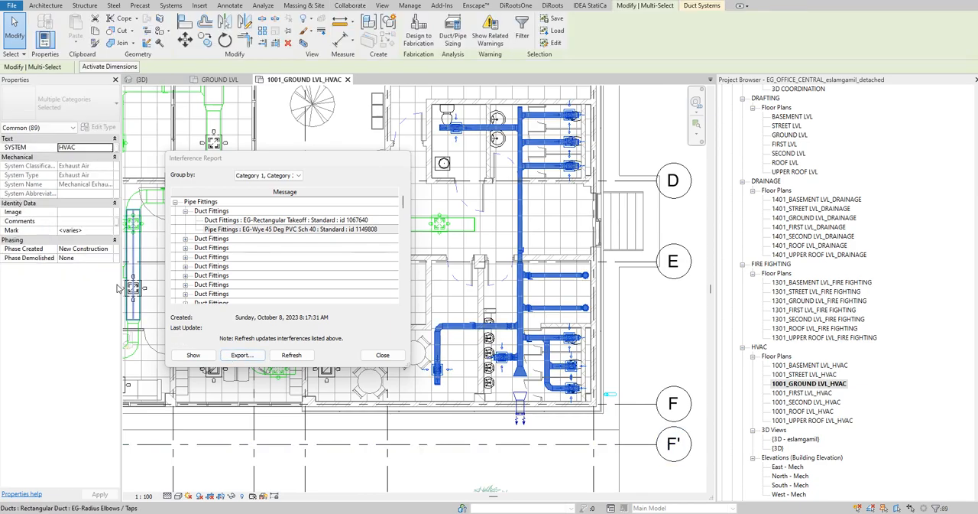
pyautogui.click(522, 31)
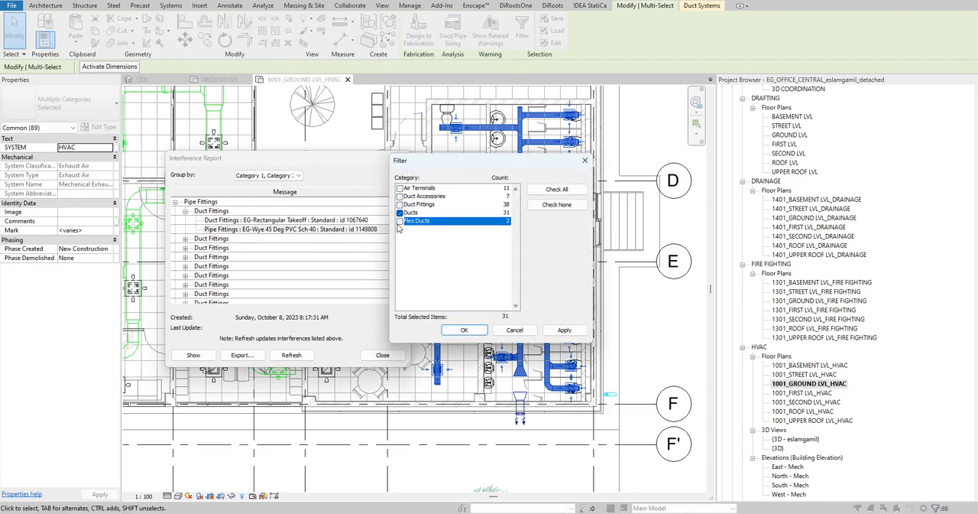
pyautogui.click(466, 330)
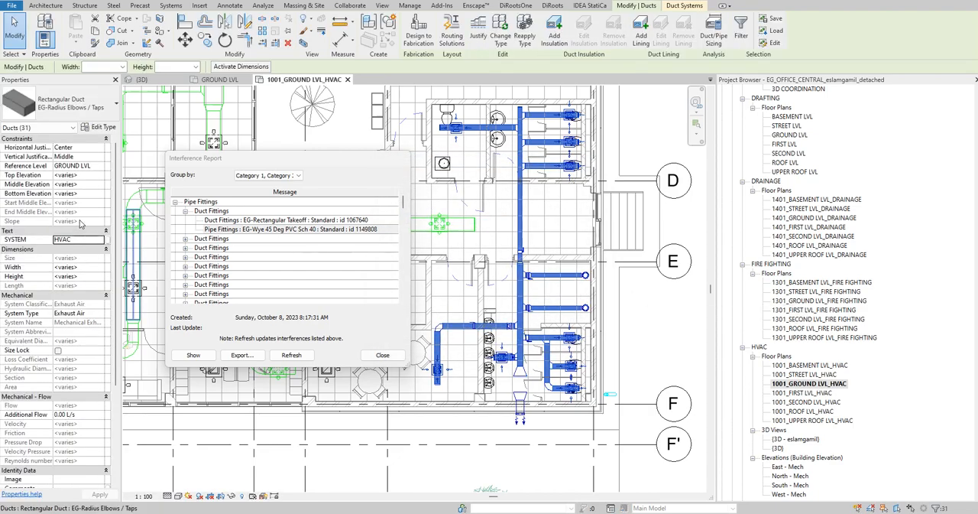
# - Isolate the selected exhaust ducts in a section box in the 3D view and inspect where the pipes cross them
pyautogui.click(169, 83)
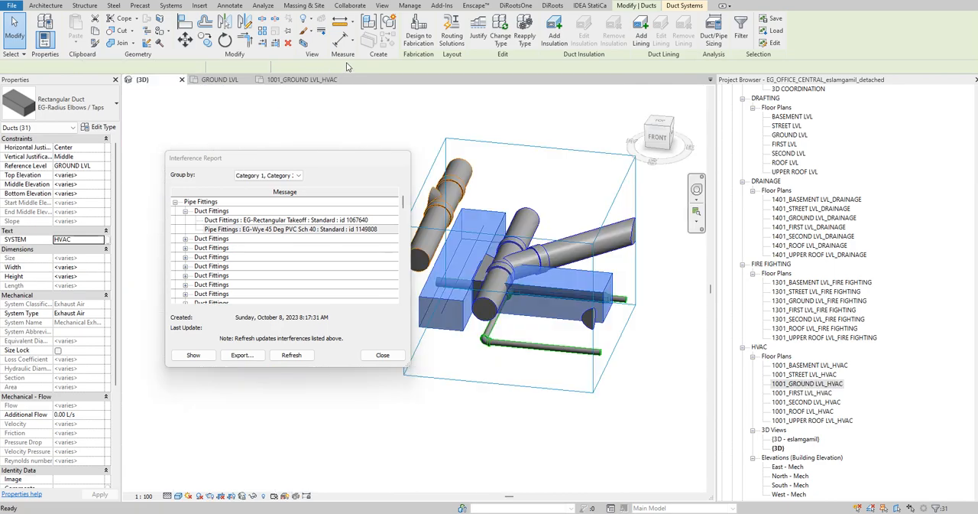
pyautogui.click(305, 45)
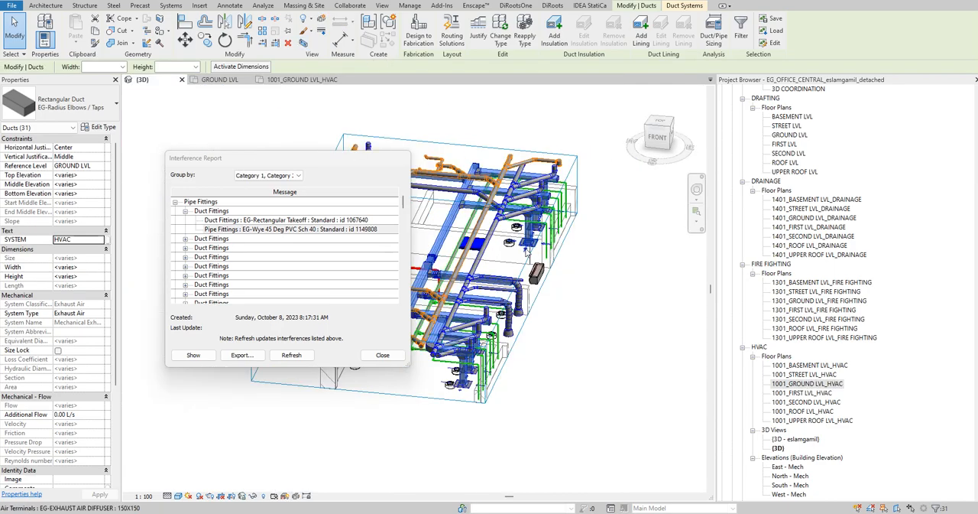
pyautogui.scroll(10, 566, 284)
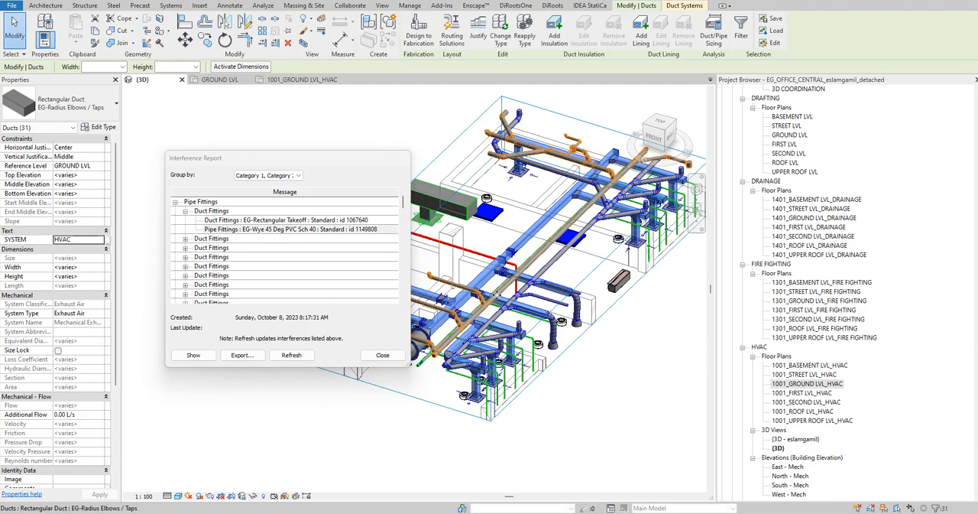
pyautogui.keyDown('shift'); pyautogui.moveTo(489, 314); pyautogui.dragTo(567, 253, button='middle'); pyautogui.keyUp('shift')
pyautogui.keyDown('shift'); pyautogui.moveTo(547, 304); pyautogui.dragTo(618, 270, button='middle'); pyautogui.keyUp('shift')
pyautogui.scroll(4, 559, 329)
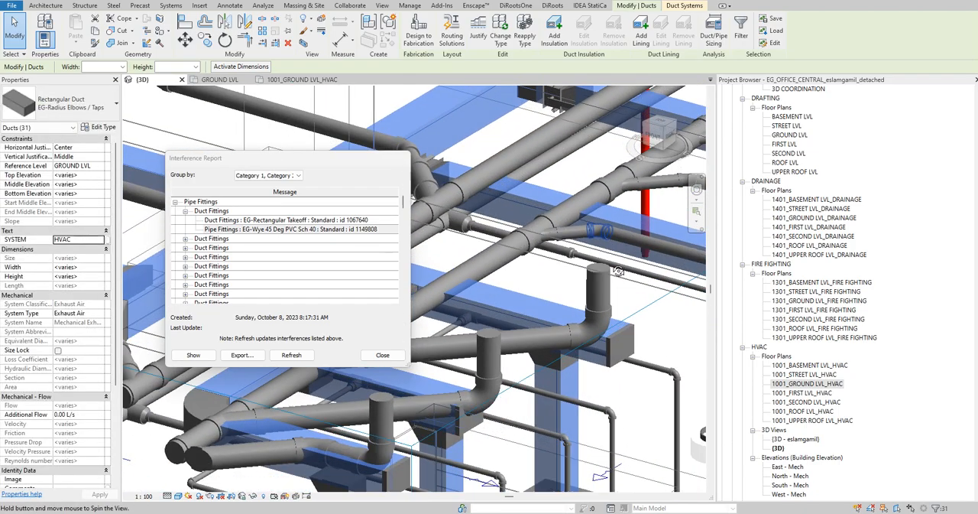
pyautogui.scroll(-2, 596, 211)
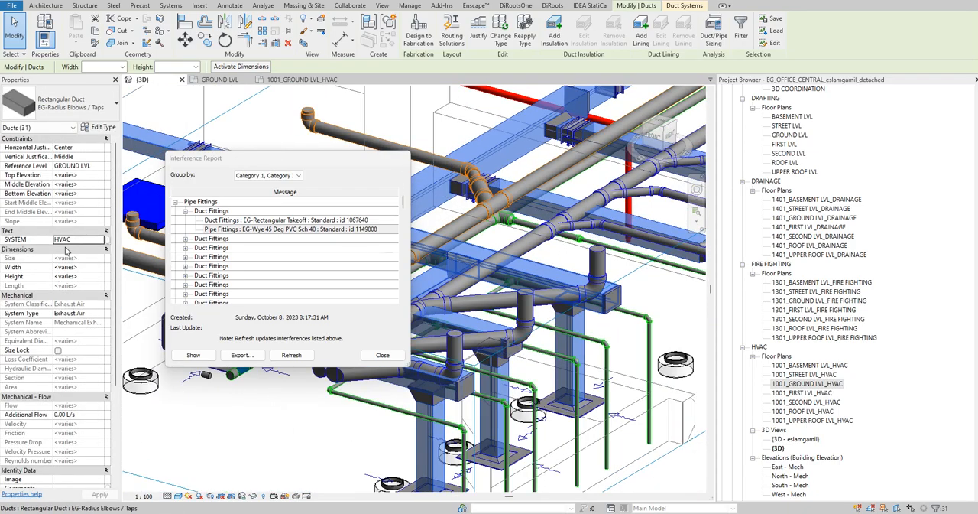
pyautogui.scroll(-2, 569, 242)
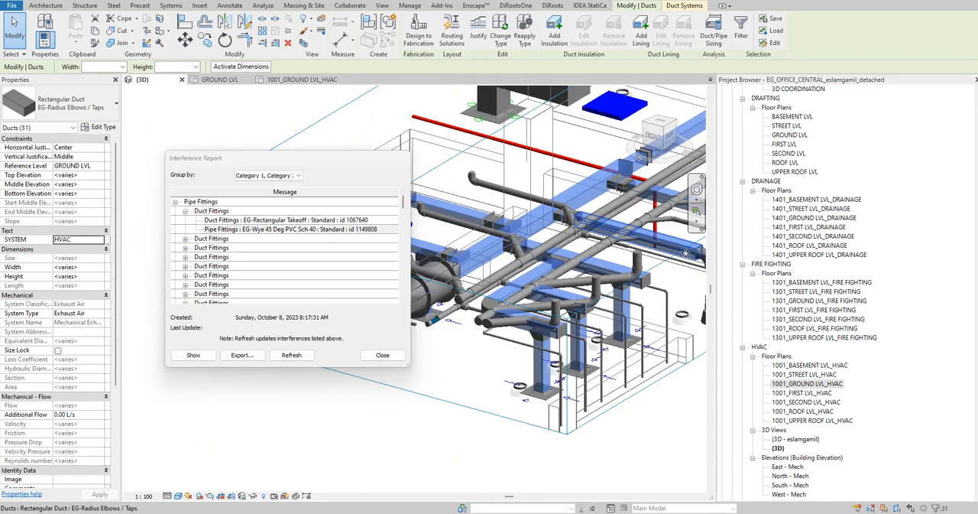
# - Try to lower all ducts of the exhaust network to a middle elevation of 3100 mm in the HVAC plan, deleting conflicting elements
pyautogui.press('Escape')
pyautogui.click(585, 201)
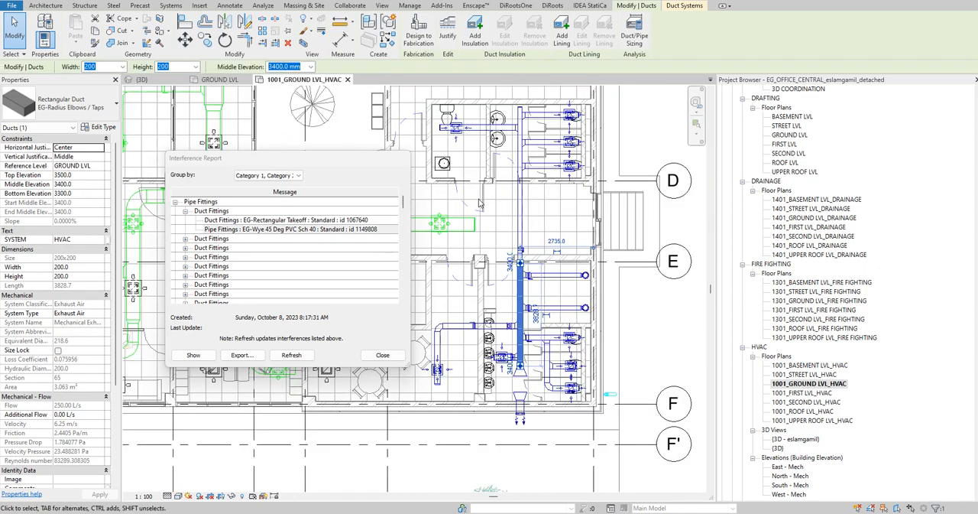
pyautogui.press('Escape')
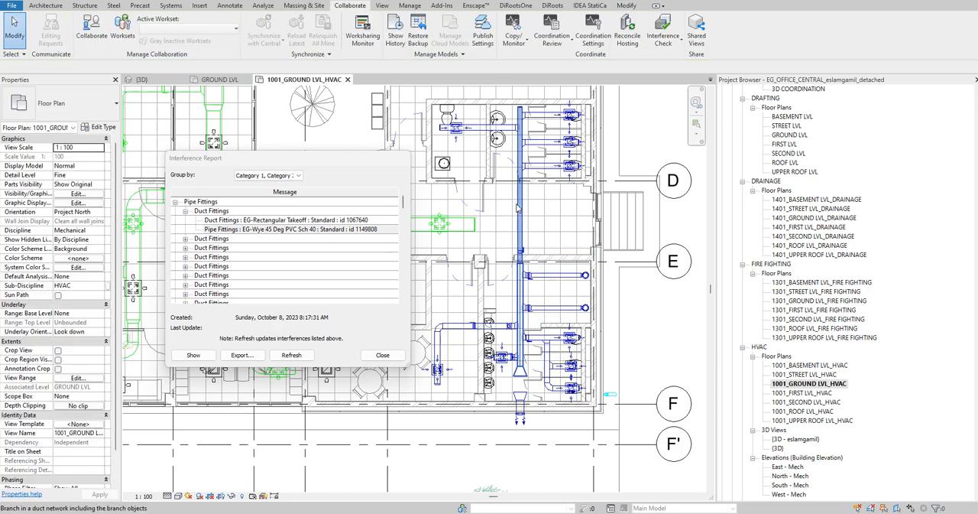
pyautogui.click(517, 208)
pyautogui.click(522, 32)
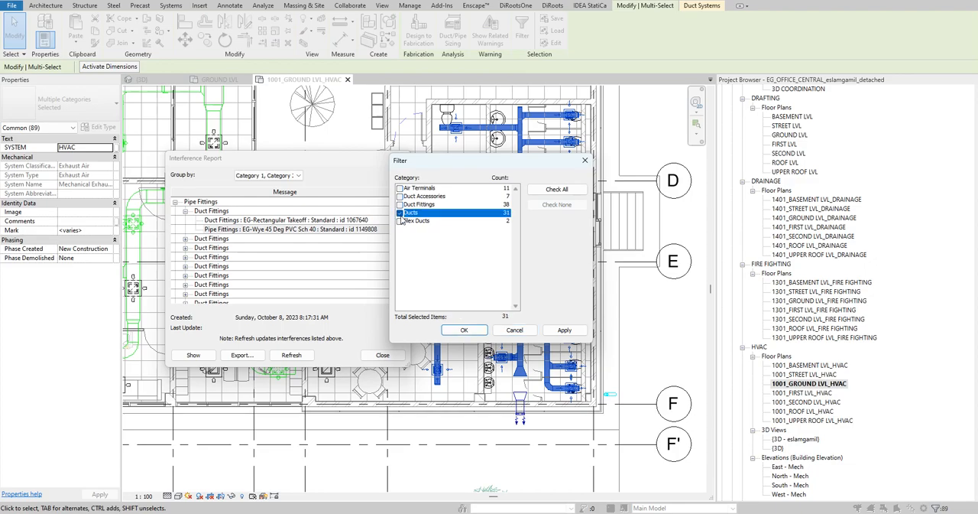
pyautogui.click(464, 330)
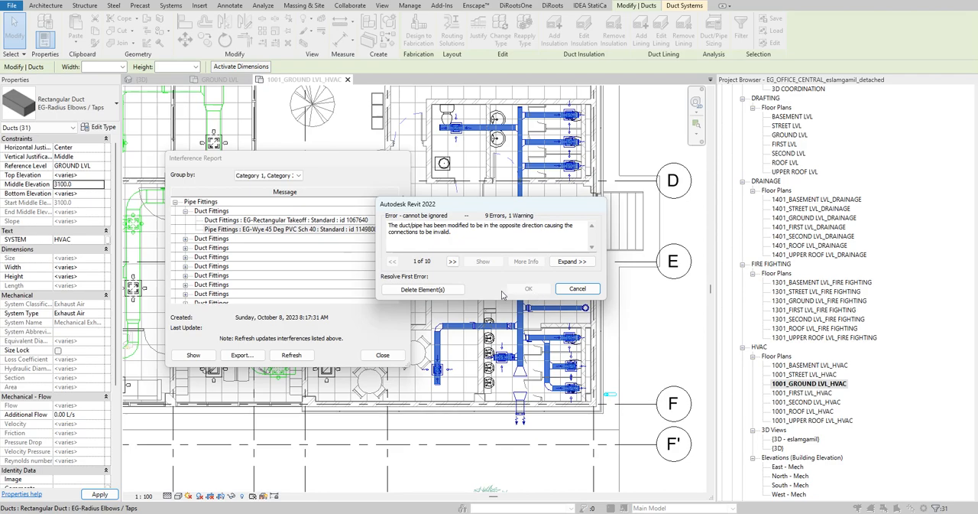
pyautogui.click(443, 291)
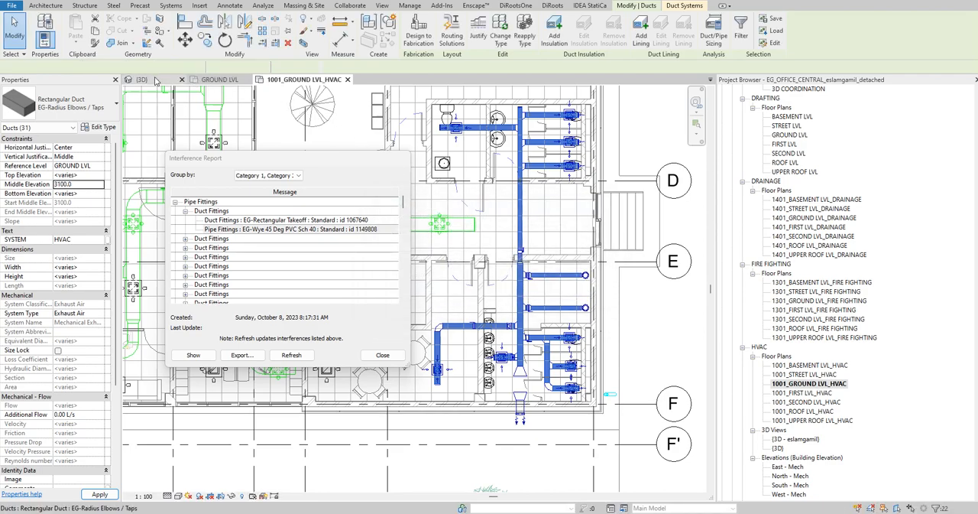
# - Examine the exhaust branch ducts, flex ducts and nearby drainage pipes in 3D from several angles
pyautogui.hotkey('ctrl', 'Tab')
pyautogui.keyDown('shift'); pyautogui.moveTo(534, 338); pyautogui.dragTo(504, 413, button='middle'); pyautogui.keyUp('shift')
pyautogui.click(409, 139)
pyautogui.keyDown('shift'); pyautogui.moveTo(574, 336); pyautogui.dragTo(526, 273, button='middle'); pyautogui.keyUp('shift')
pyautogui.scroll(6, 527, 273)
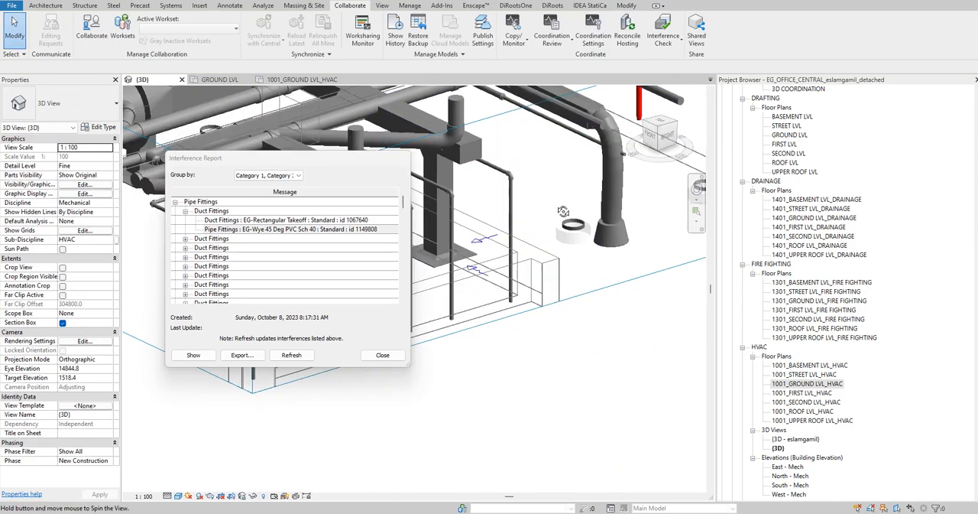
pyautogui.scroll(-4, 511, 198)
pyautogui.moveTo(548, 214)
pyautogui.keyDown('shift'); pyautogui.mouseDown(button='middle')
pyautogui.moveTo(567, 206)
pyautogui.moveTo(544, 217)
pyautogui.mouseUp(button='middle'); pyautogui.keyUp('shift')
pyautogui.scroll(-2, 537, 221)
pyautogui.scroll(5, 536, 216)
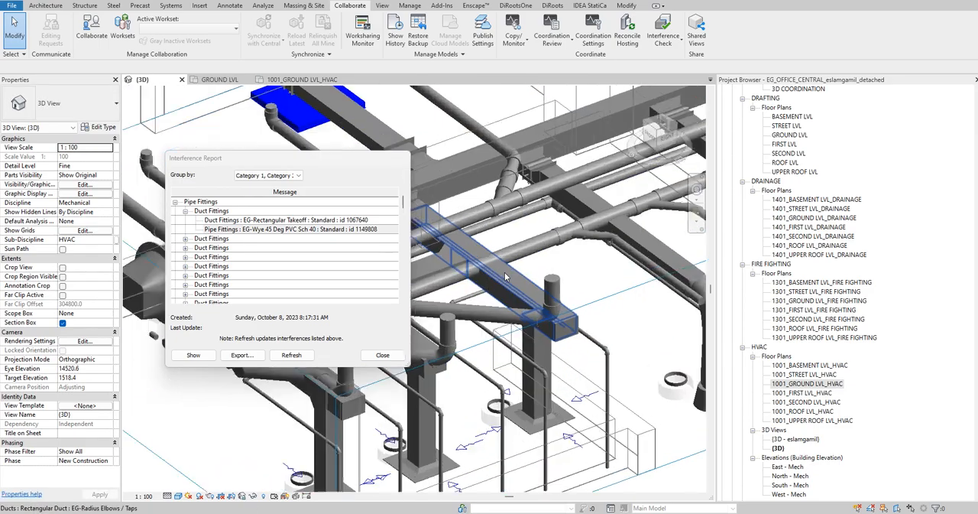
pyautogui.keyDown('shift'); pyautogui.moveTo(554, 256); pyautogui.dragTo(527, 210, button='middle'); pyautogui.keyUp('shift')
pyautogui.moveTo(527, 229); pyautogui.dragTo(680, 382, button='middle')
pyautogui.scroll(5, 551, 273)
pyautogui.scroll(-5, 560, 274)
pyautogui.keyDown('shift'); pyautogui.moveTo(592, 165); pyautogui.dragTo(564, 166, button='middle'); pyautogui.keyUp('shift')
pyautogui.moveTo(564, 166); pyautogui.dragTo(575, 200, button='middle')
pyautogui.scroll(1, 575, 200)
pyautogui.scroll(2, 574, 200)
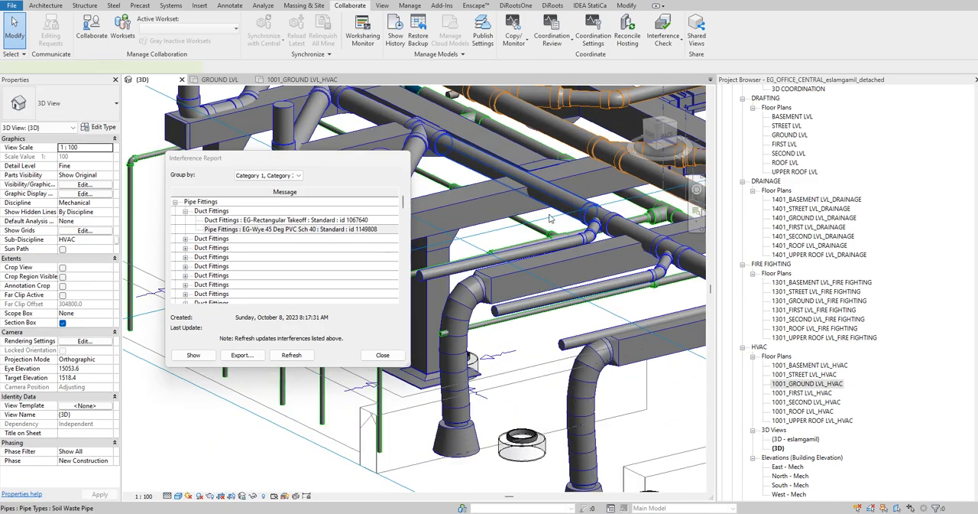
# - Try to lower the single 200x150 exhaust branch duct to a middle elevation of 3300 mm
pyautogui.click(558, 215)
pyautogui.keyDown('shift'); pyautogui.moveTo(500, 195); pyautogui.dragTo(543, 85, button='middle'); pyautogui.keyUp('shift')
pyautogui.click(573, 218)
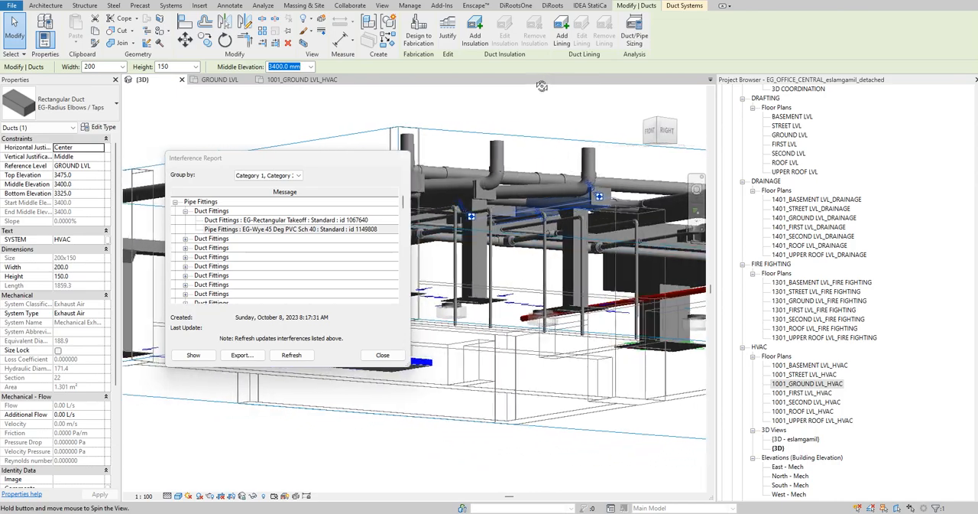
pyautogui.keyDown('shift'); pyautogui.moveTo(520, 148); pyautogui.dragTo(448, 235, button='middle'); pyautogui.keyUp('shift')
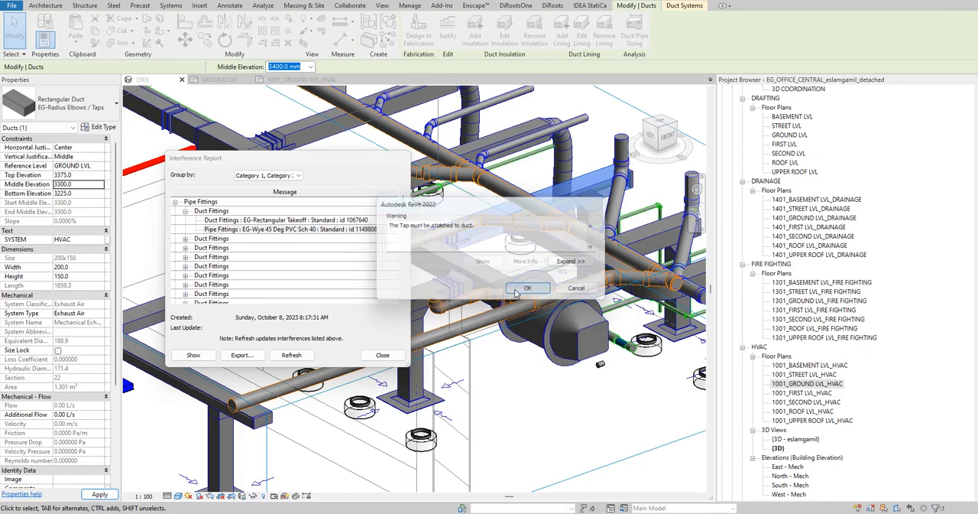
pyautogui.click(525, 288)
# - Try to set only the ducts of the connected exhaust network to a middle elevation of 3300 mm, disconnecting the affected families
pyautogui.moveTo(548, 250)
pyautogui.keyDown('shift'); pyautogui.mouseDown(button='middle')
pyautogui.moveTo(488, 175)
pyautogui.moveTo(568, 376)
pyautogui.moveTo(514, 197)
pyautogui.moveTo(535, 218)
pyautogui.moveTo(546, 264)
pyautogui.mouseUp(button='middle'); pyautogui.keyUp('shift')
pyautogui.click(525, 193)
pyautogui.scroll(-3, 520, 195)
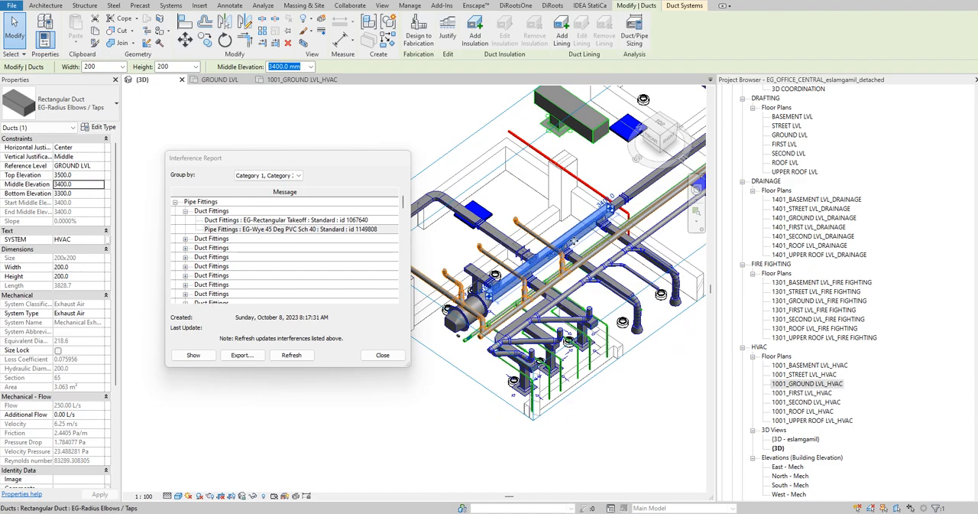
pyautogui.press('Tab')
pyautogui.click(575, 241)
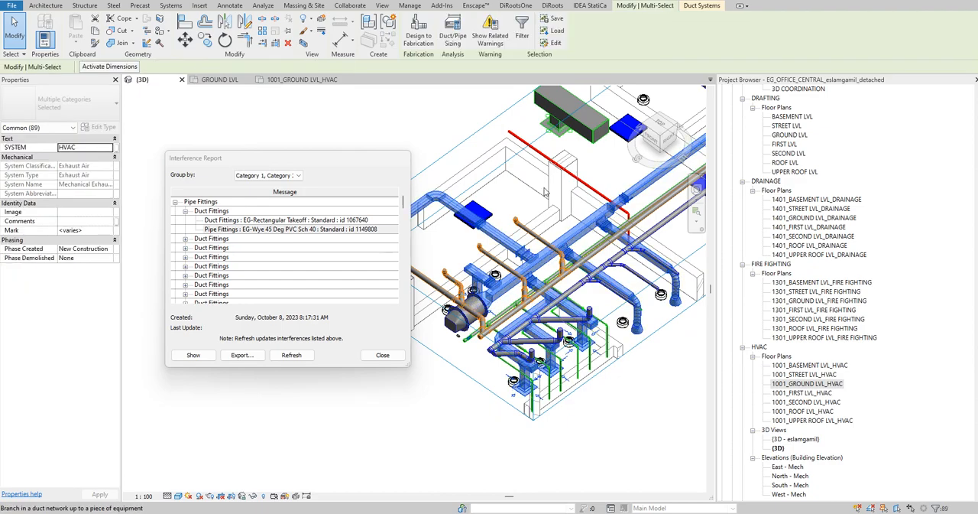
pyautogui.click(522, 35)
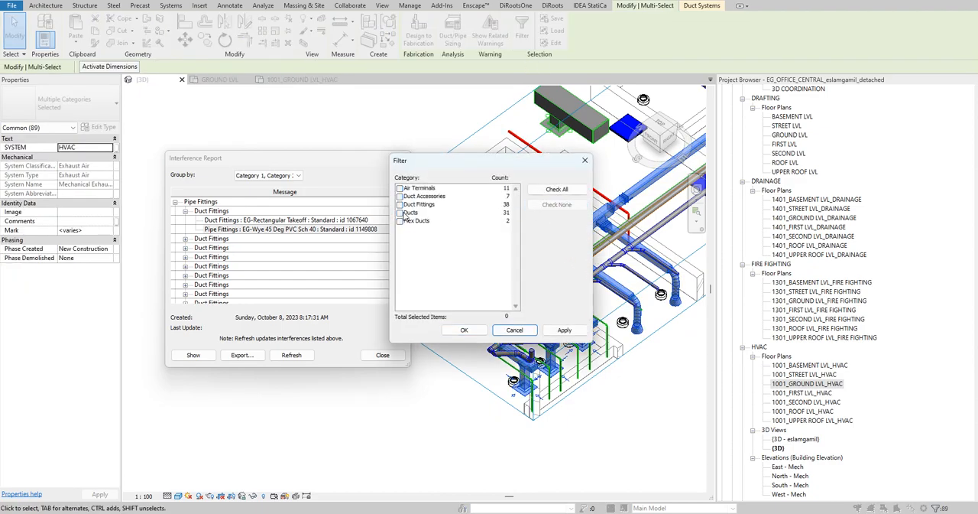
pyautogui.click(462, 330)
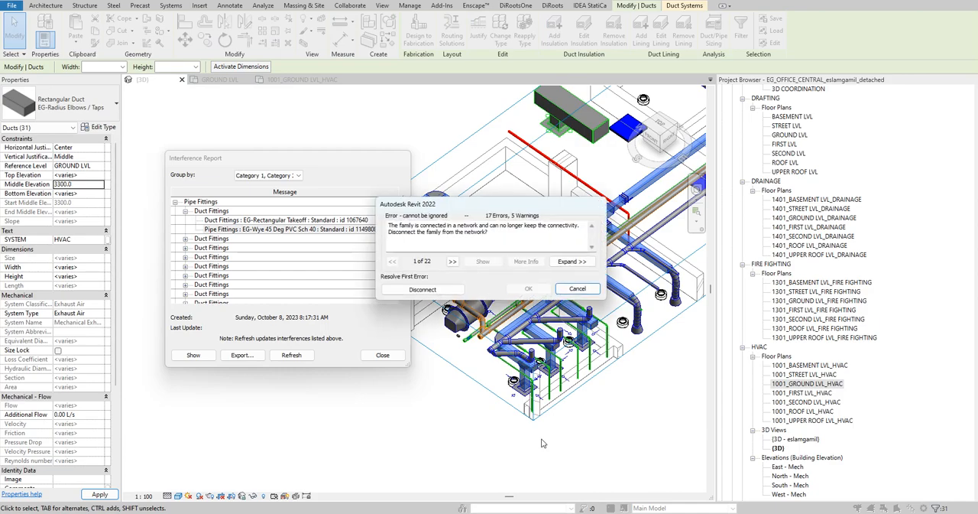
pyautogui.click(422, 289)
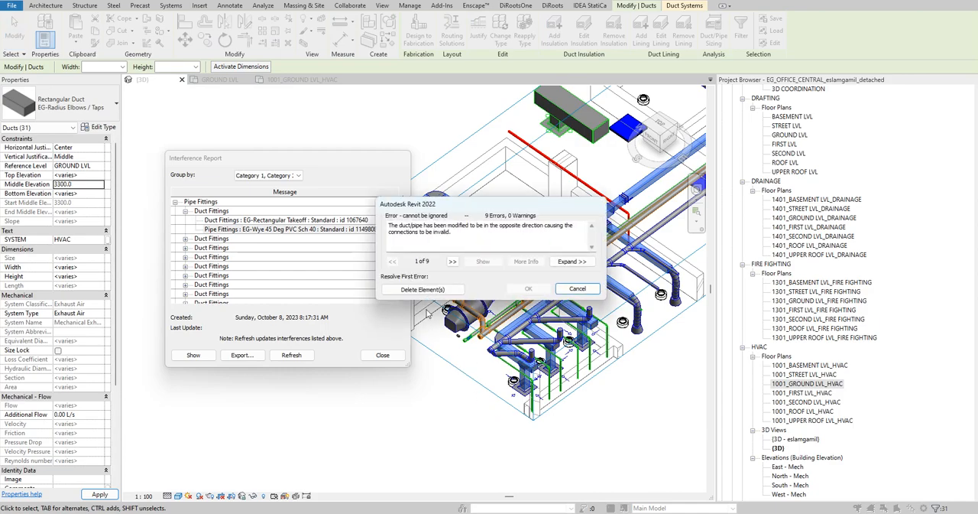
pyautogui.press('Return')
# - Select the 150x150 exhaust branch duct crossing the drainage pipes in 3D and locate it in the GROUND LVL plan
pyautogui.keyDown('shift'); pyautogui.moveTo(442, 432); pyautogui.dragTo(426, 345, button='middle'); pyautogui.keyUp('shift')
pyautogui.scroll(5, 603, 240)
pyautogui.keyDown('shift'); pyautogui.moveTo(603, 240); pyautogui.dragTo(606, 268, button='middle'); pyautogui.keyUp('shift')
pyautogui.click(608, 311)
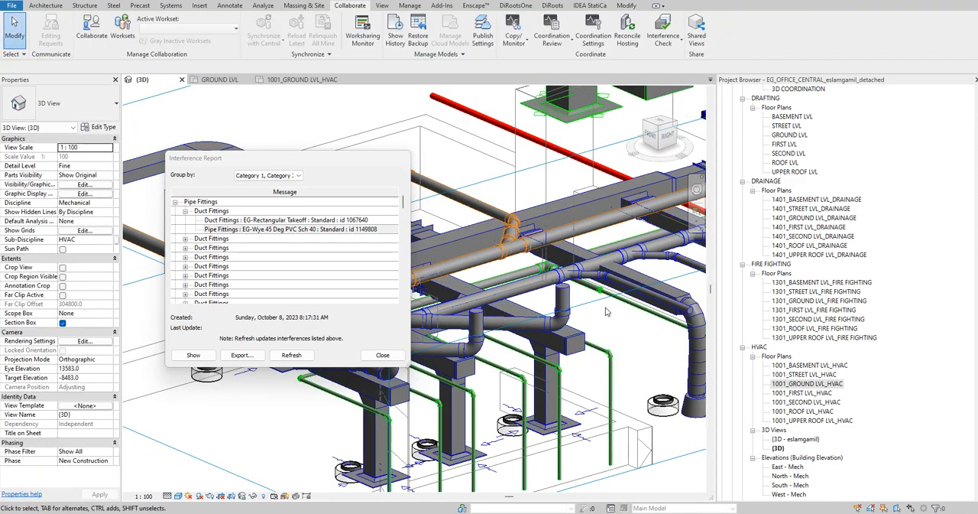
pyautogui.keyDown('shift'); pyautogui.moveTo(586, 291); pyautogui.dragTo(513, 246, button='middle'); pyautogui.keyUp('shift')
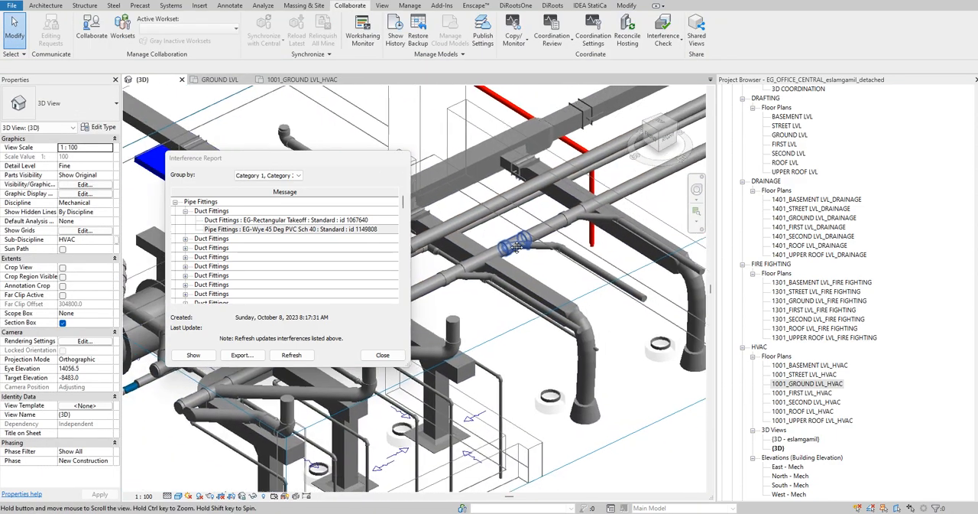
pyautogui.click(524, 277)
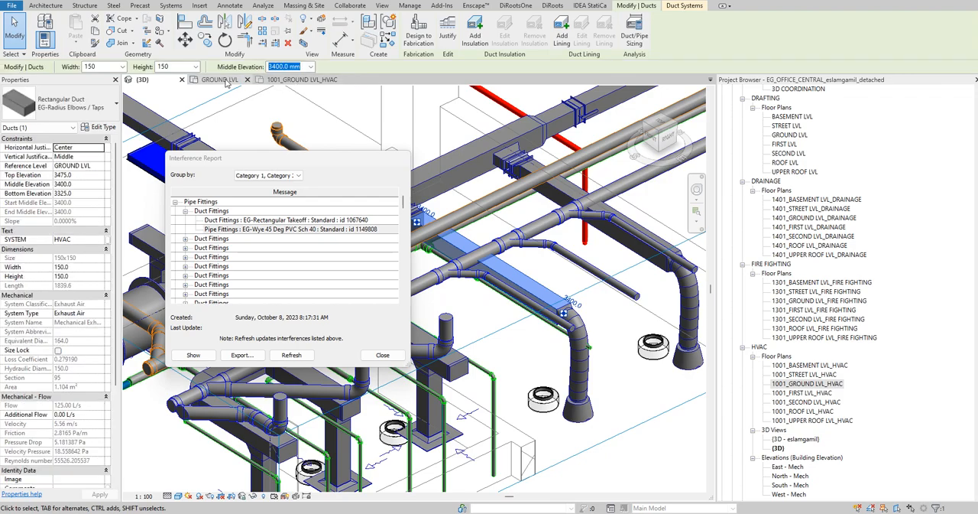
pyautogui.scroll(-7, 526, 273)
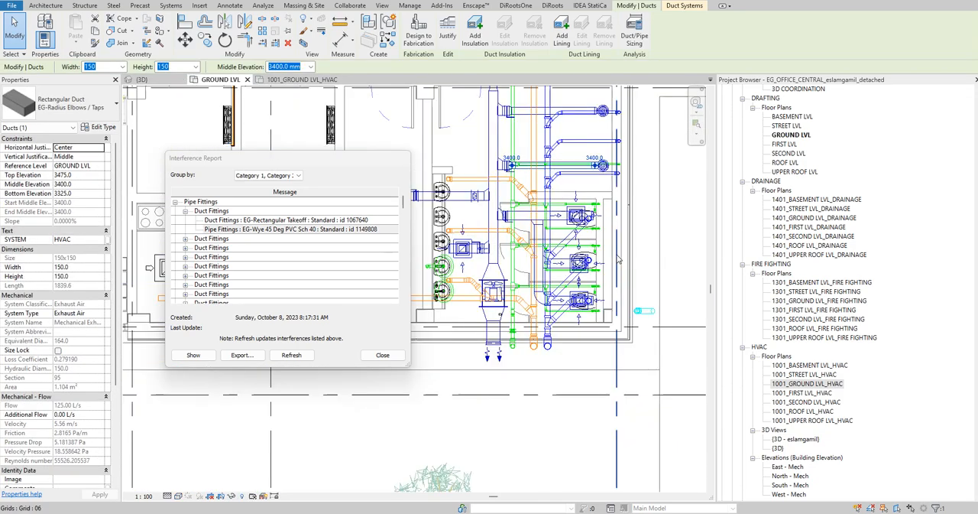
# - Locate the 150x150 exhaust branch duct in the 1001_GROUND LVL_HVAC plan, cross-checking the selection against the 3D view
pyautogui.scroll(3, 657, 179)
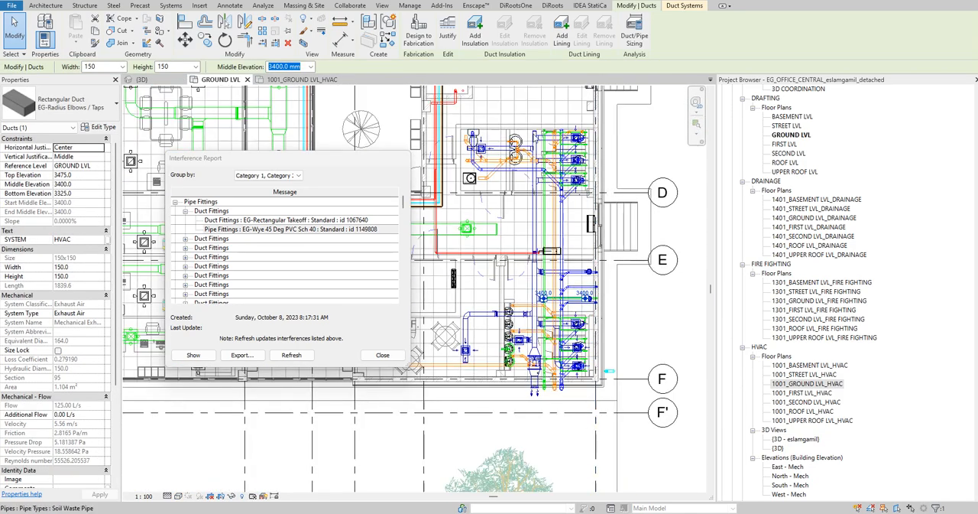
pyautogui.scroll(3, 552, 141)
pyautogui.press('Escape')
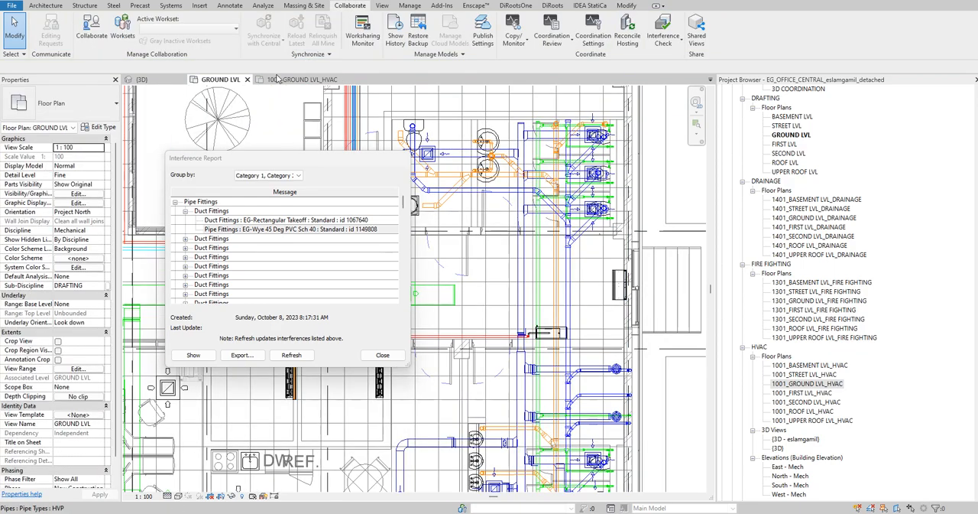
pyautogui.click(279, 79)
pyautogui.rightClick(633, 148)
pyautogui.click(668, 197)
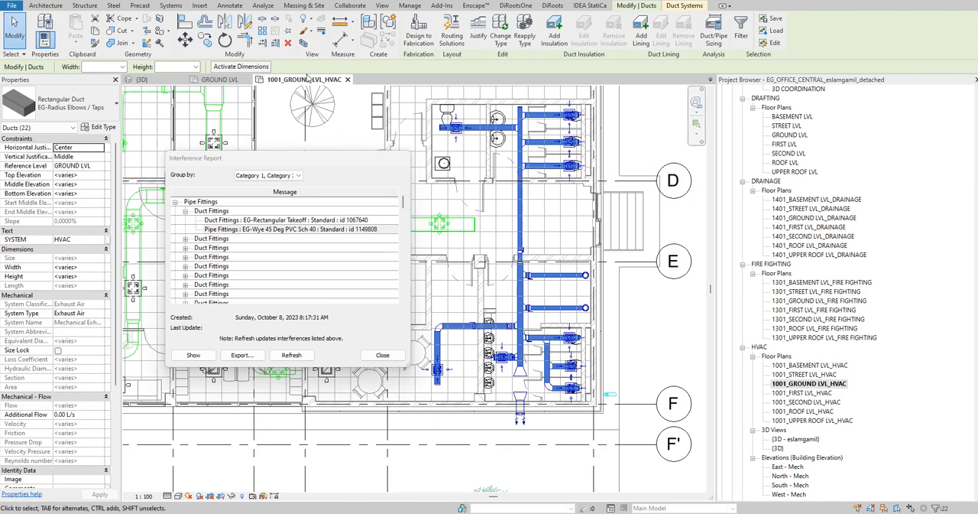
pyautogui.click(147, 80)
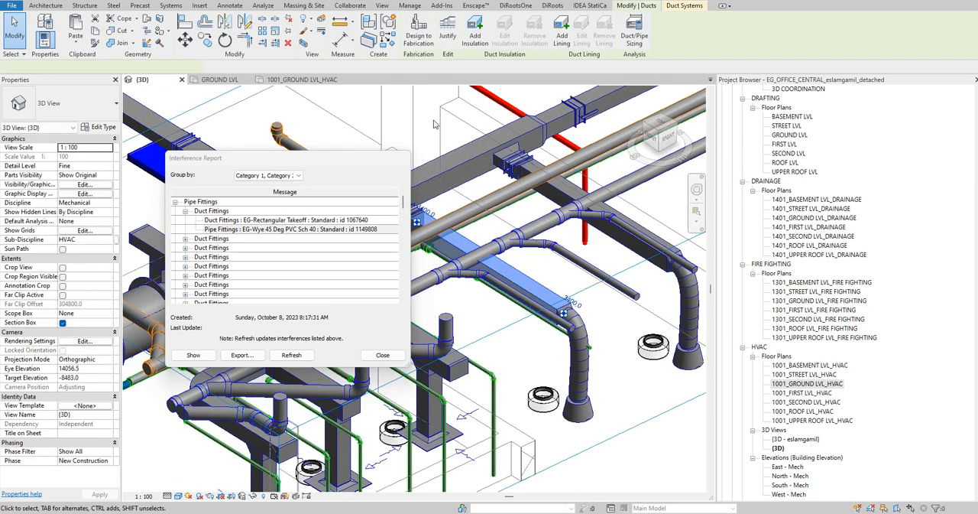
pyautogui.hotkey('ctrl', 'Tab')
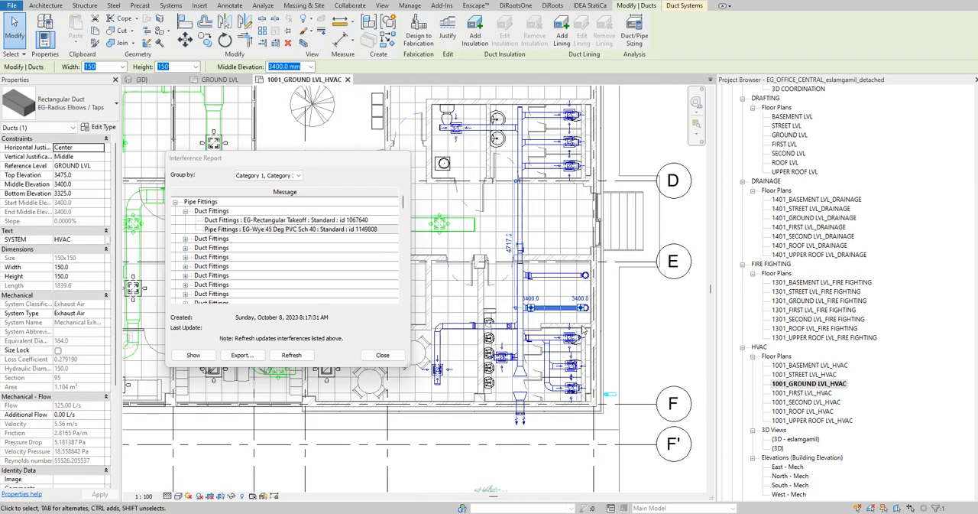
pyautogui.scroll(4, 569, 325)
pyautogui.click(579, 304)
pyautogui.scroll(-3, 634, 245)
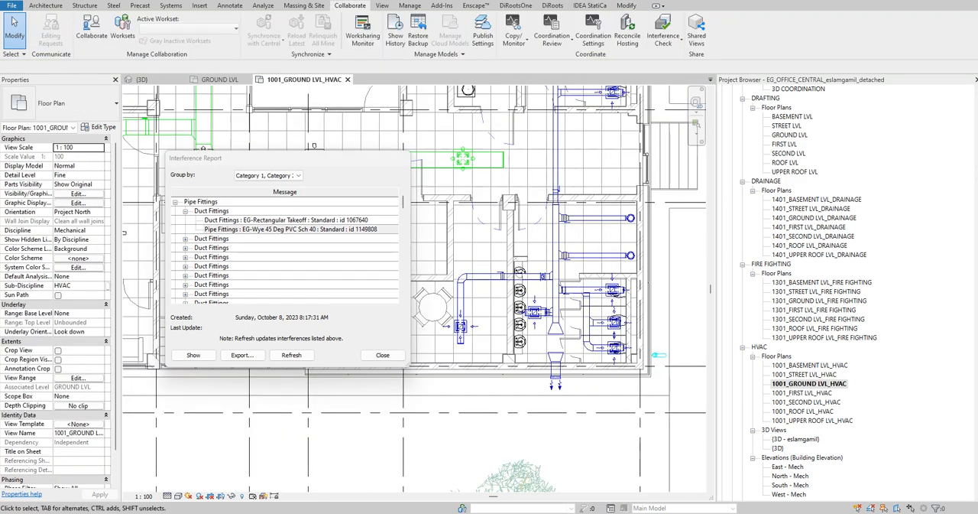
# - Create a section parallel to the 150x150 exhaust branch duct, set its far clip depth to about 1228 mm and open its view
pyautogui.press('s')
pyautogui.press('e')
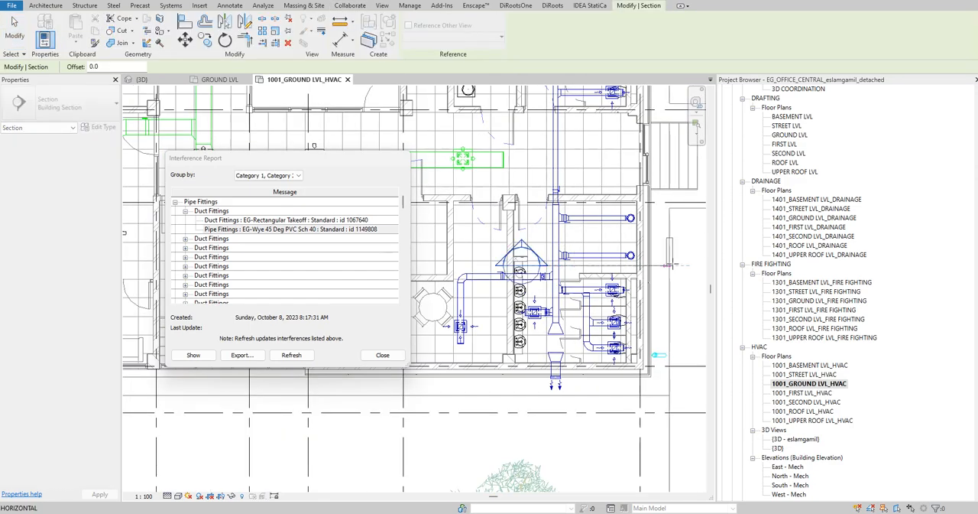
pyautogui.click(673, 265)
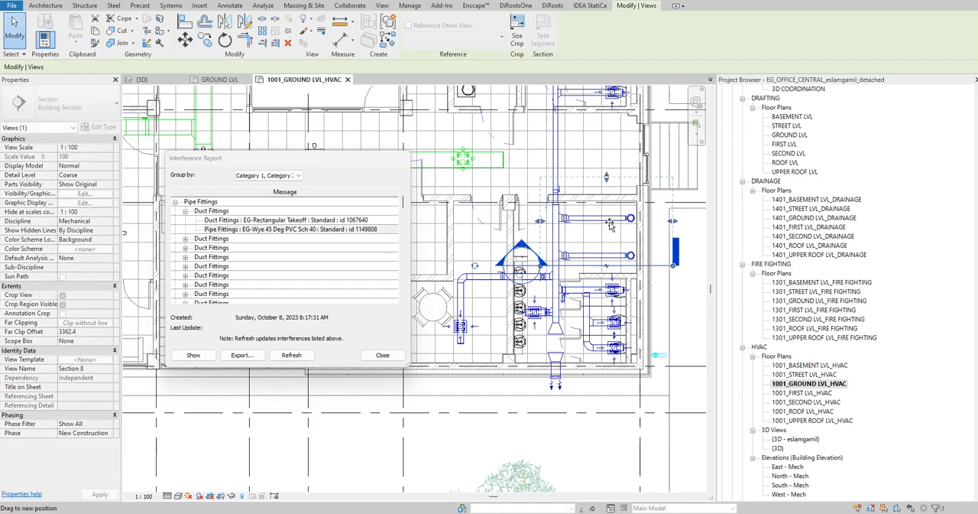
pyautogui.click(646, 265)
pyautogui.rightClick(646, 266)
pyautogui.click(656, 281)
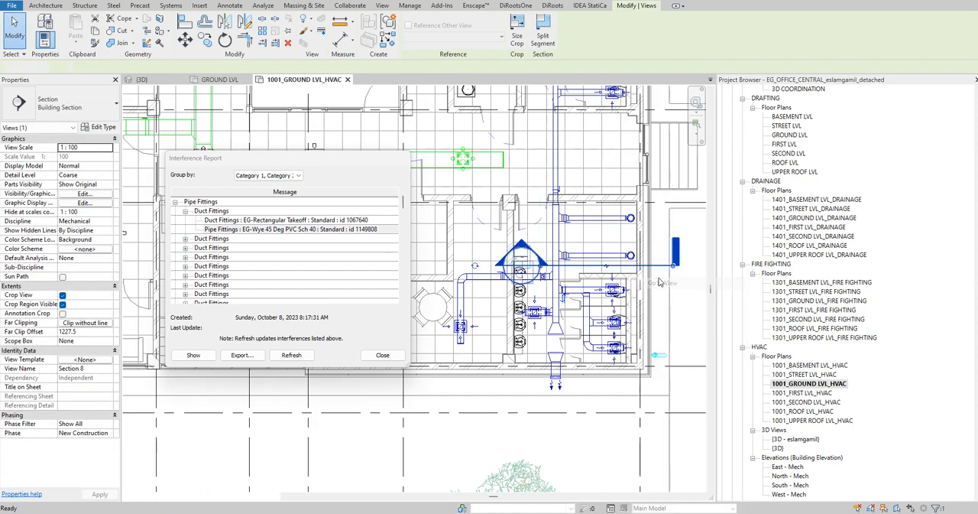
# - Set the section view to scale 1:20 with Fine detail level and the Shaded visual style
pyautogui.scroll(-3, 648, 280)
pyautogui.click(145, 497)
pyautogui.click(153, 400)
pyautogui.scroll(3, 546, 265)
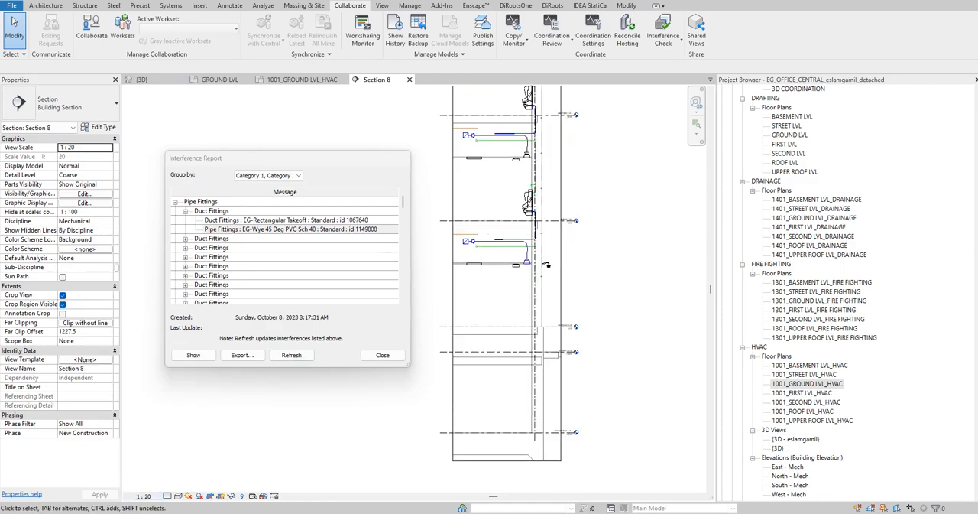
pyautogui.click(179, 485)
pyautogui.click(178, 496)
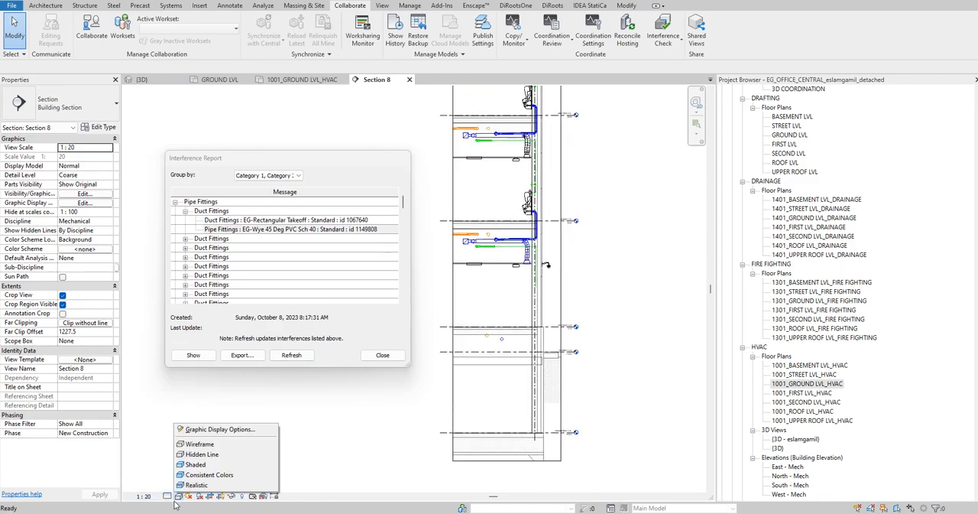
pyautogui.click(196, 467)
# - Examine the ground-level exhaust duct and the pipes around it in the section view
pyautogui.scroll(2, 561, 227)
pyautogui.moveTo(561, 227)
pyautogui.mouseDown(button='middle')
pyautogui.moveTo(494, 247)
pyautogui.moveTo(493, 304)
pyautogui.moveTo(569, 334)
pyautogui.mouseUp(button='middle')
pyautogui.scroll(1, 513, 273)
pyautogui.scroll(4, 516, 269)
pyautogui.moveTo(548, 265); pyautogui.dragTo(626, 258, button='middle')
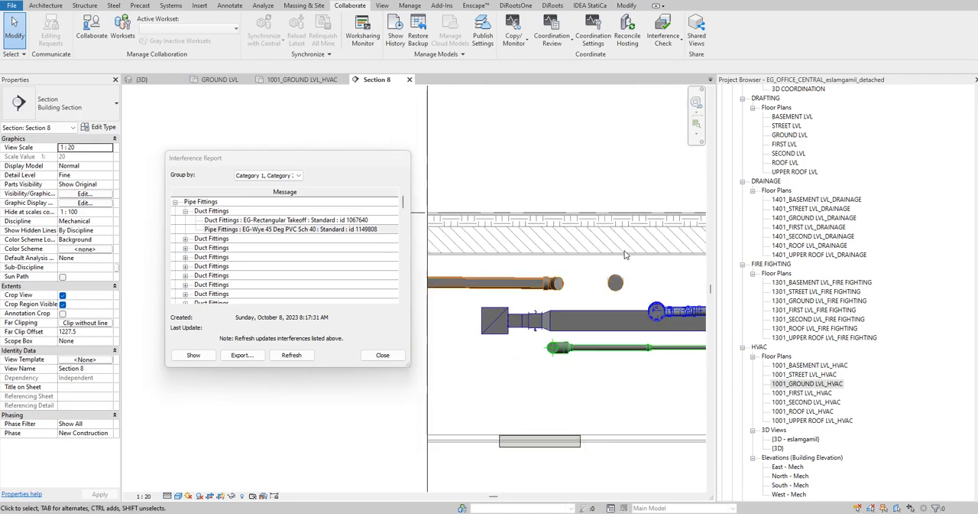
pyautogui.scroll(-4, 519, 272)
pyautogui.scroll(-3, 517, 269)
pyautogui.rightClick(645, 211)
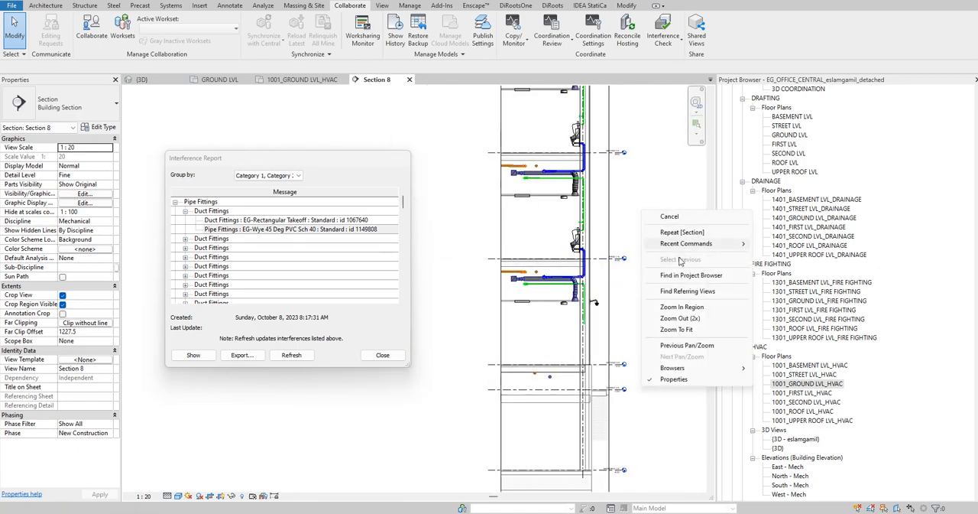
pyautogui.click(645, 176)
# - Identify the same 150x150 exhaust branch duct across the HVAC plan, the section and the 3D view
pyautogui.click(298, 80)
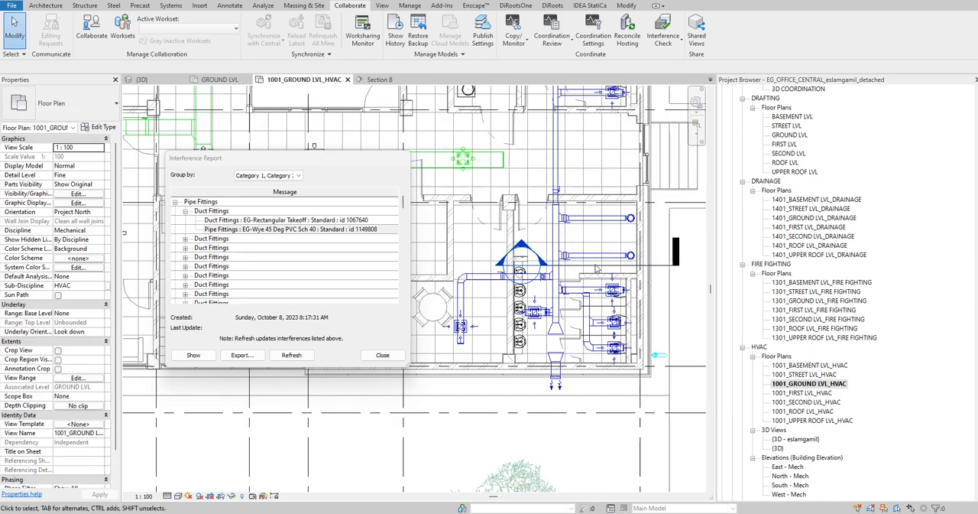
pyautogui.click(597, 259)
pyautogui.click(379, 81)
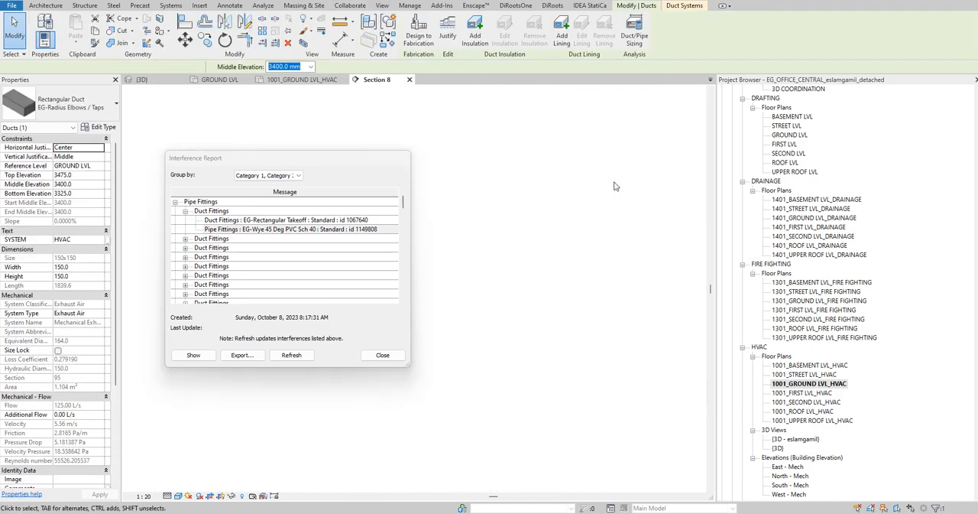
pyautogui.scroll(6, 558, 282)
pyautogui.scroll(2, 527, 244)
pyautogui.click(533, 225)
pyautogui.moveTo(533, 224); pyautogui.dragTo(612, 199, button='middle')
pyautogui.scroll(-3, 606, 197)
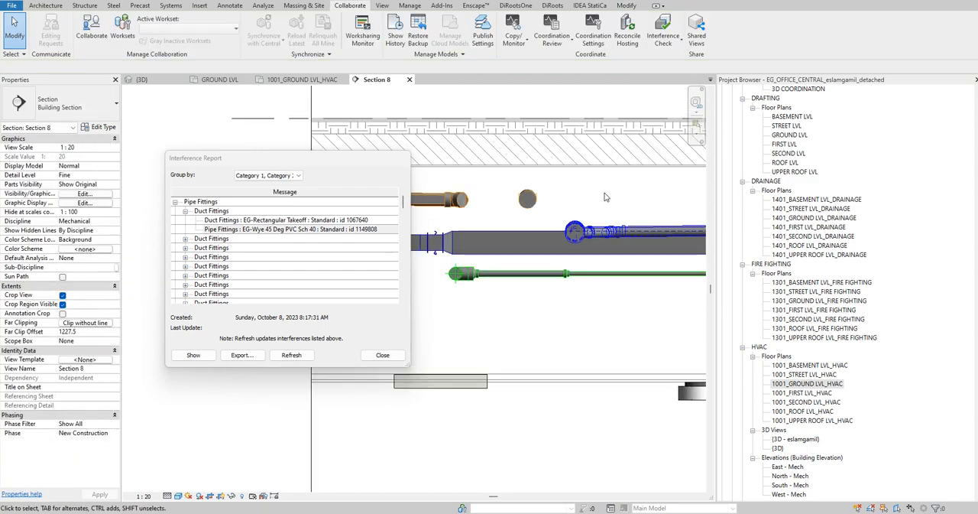
pyautogui.click(532, 222)
pyautogui.click(139, 80)
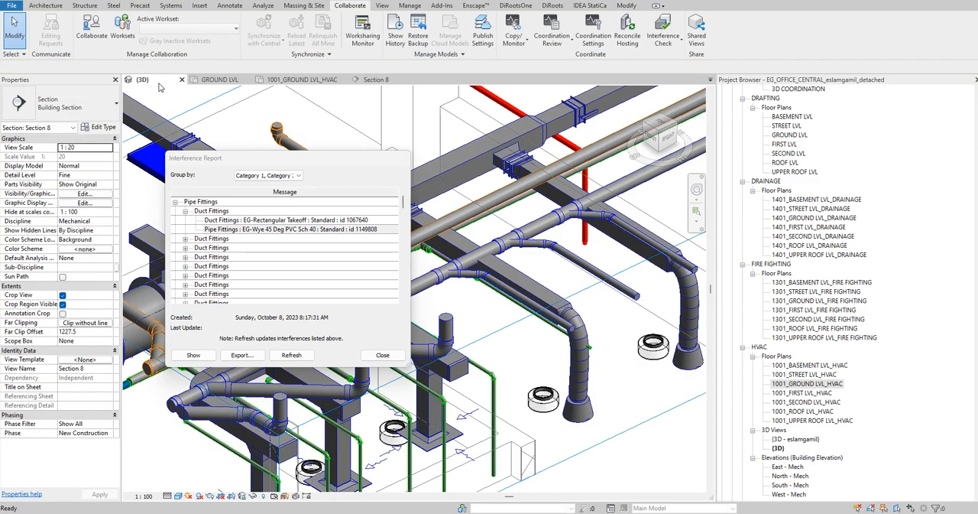
pyautogui.keyDown('shift'); pyautogui.moveTo(604, 289); pyautogui.dragTo(405, 145, button='middle'); pyautogui.keyUp('shift')
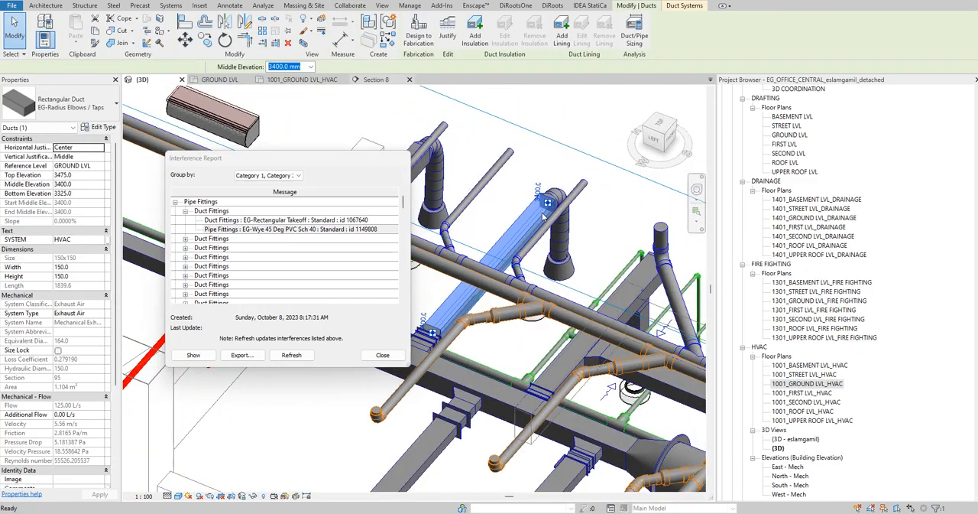
pyautogui.hotkey('ctrl', 'Tab')
pyautogui.moveTo(607, 253); pyautogui.dragTo(551, 282, button='middle')
pyautogui.press('Escape')
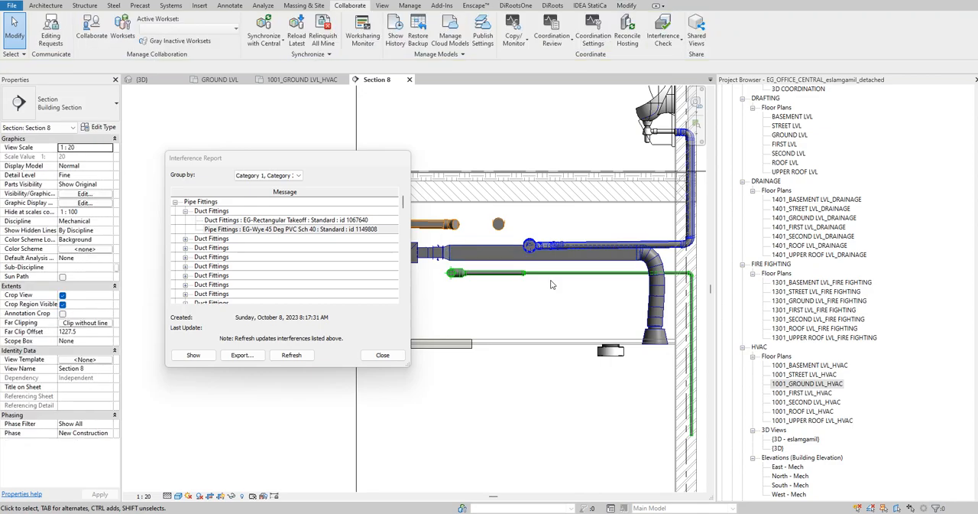
# - Try to shorten the 150x150 exhaust branch duct to about 320 mm by pulling back its flex duct end
pyautogui.click(493, 261)
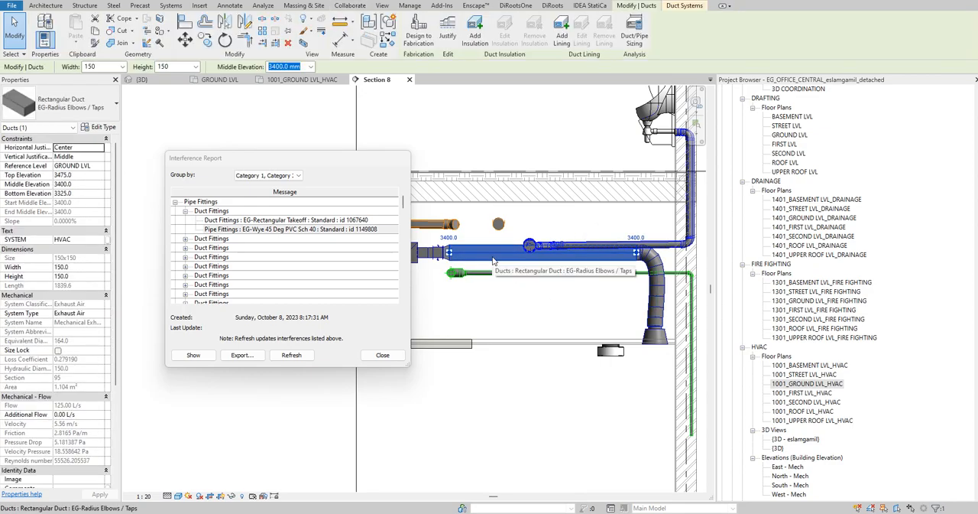
pyautogui.moveTo(637, 254); pyautogui.dragTo(481, 254)
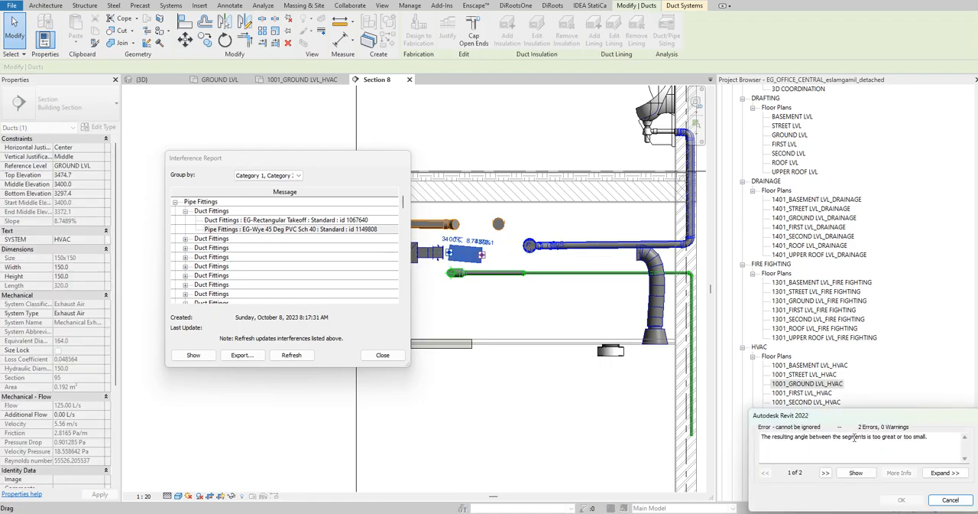
pyautogui.click(950, 500)
# - Shorten the 150x150 exhaust branch duct horizontally to about 460 mm, detaching it from the flex duct's transition
pyautogui.click(620, 259)
pyautogui.moveTo(638, 253); pyautogui.dragTo(512, 253)
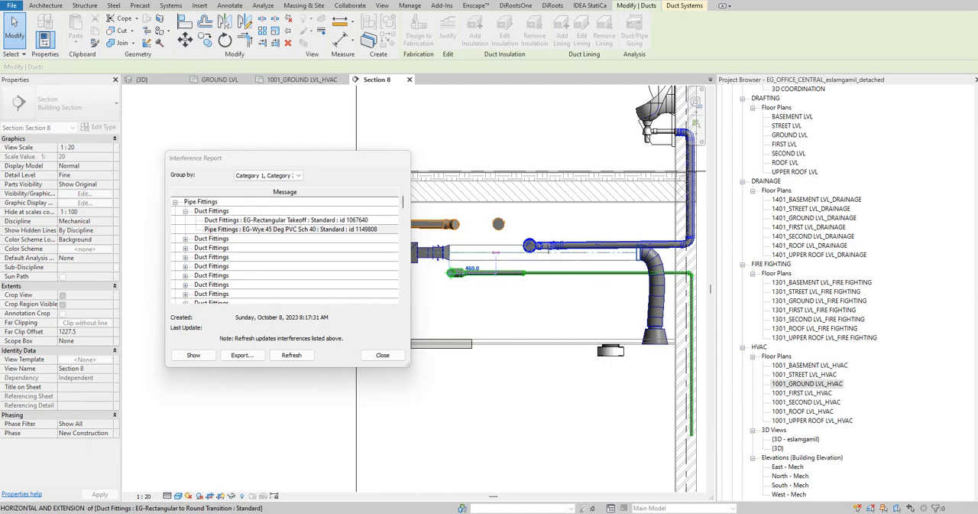
pyautogui.click(547, 250)
# - Draw a matching 150x150 duct from the shortened duct's open end, rising at 45° to a middle elevation of about 3669 mm
pyautogui.scroll(3, 553, 271)
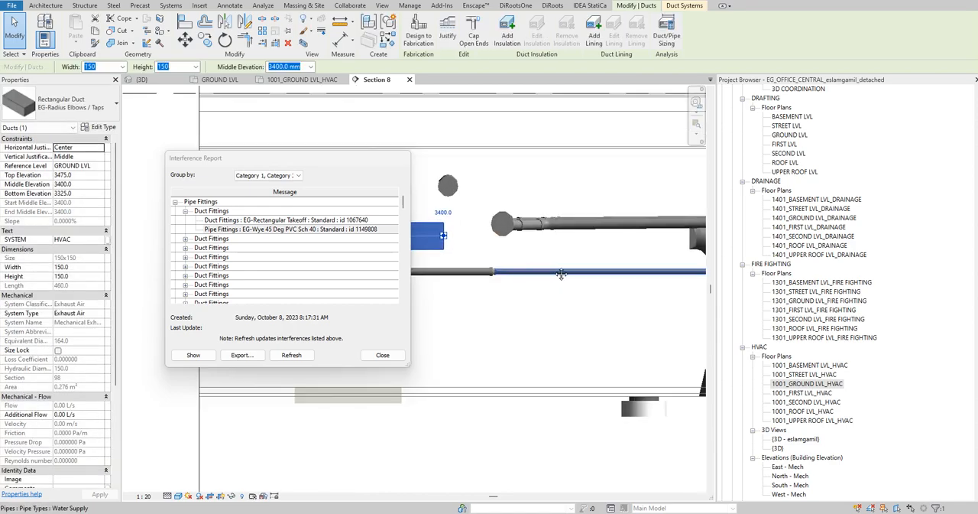
pyautogui.moveTo(555, 276); pyautogui.dragTo(587, 272, button='middle')
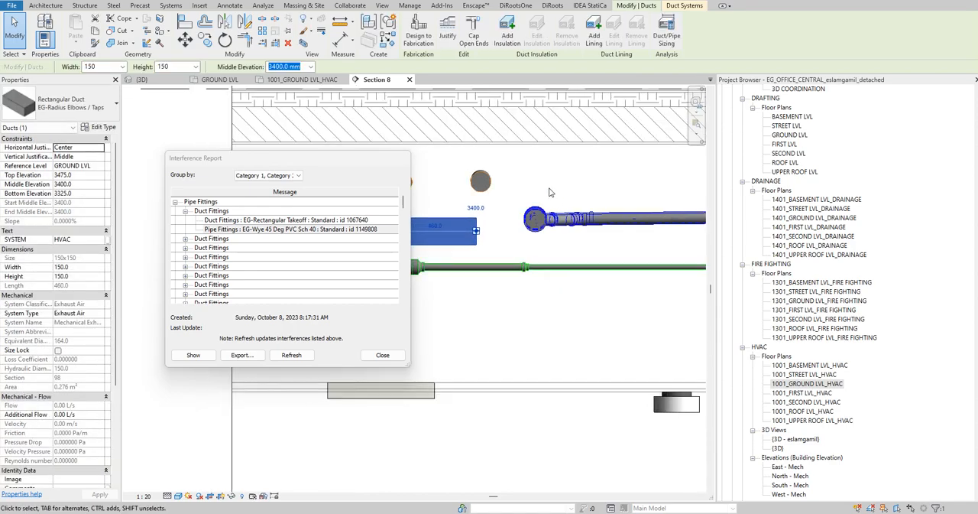
pyautogui.click(390, 42)
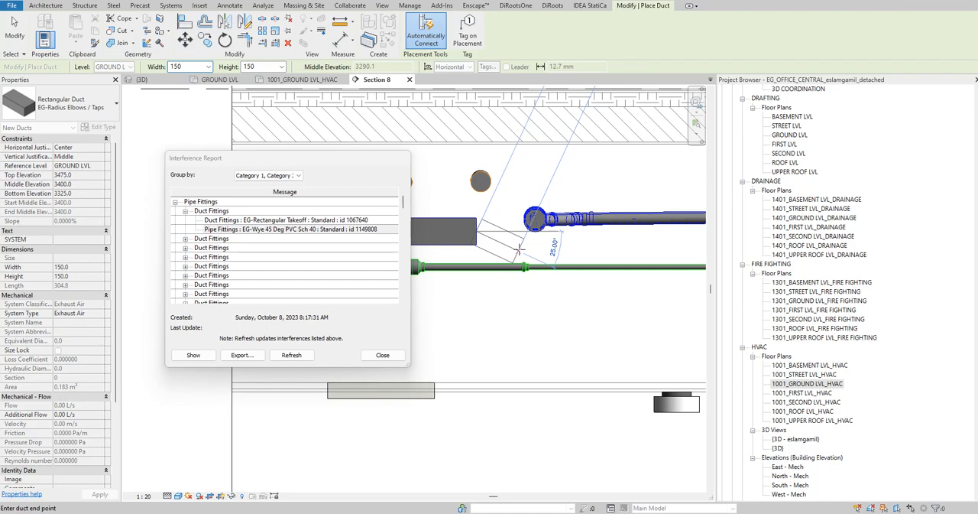
pyautogui.scroll(3, 519, 249)
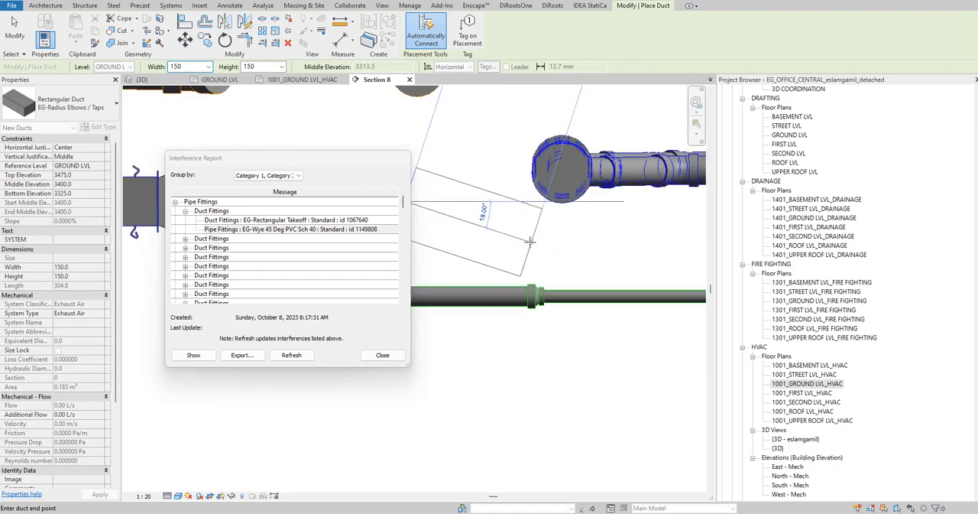
pyautogui.moveTo(530, 241); pyautogui.dragTo(578, 265, button='middle')
pyautogui.scroll(-1, 578, 265)
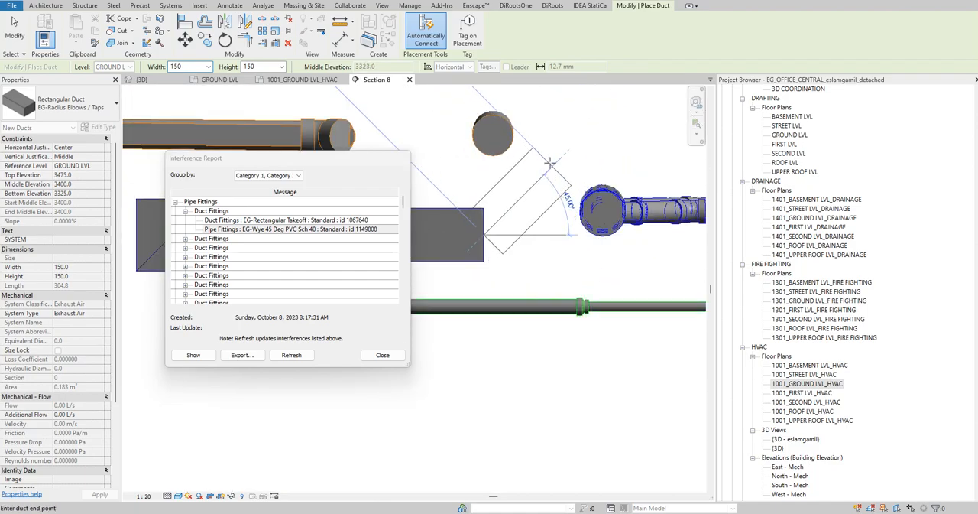
pyautogui.scroll(-2, 568, 157)
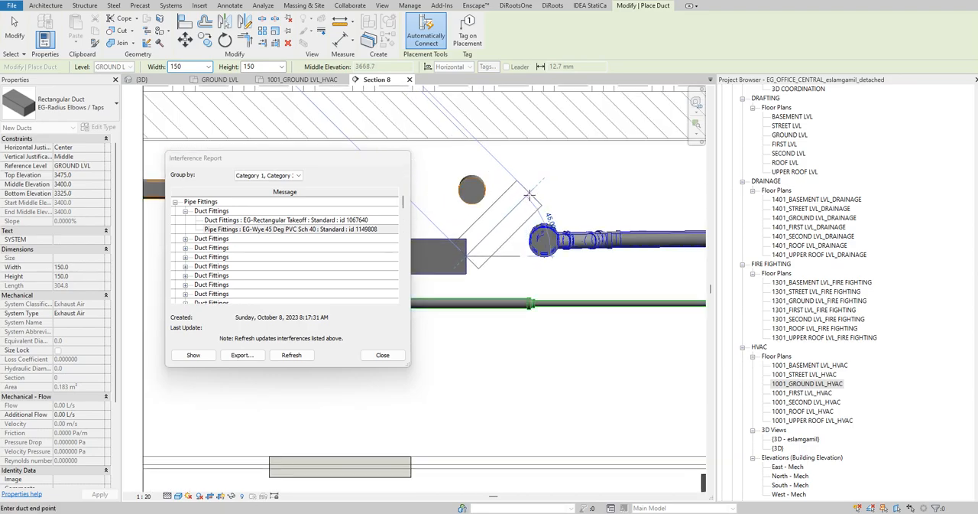
pyautogui.click(529, 195)
# - Continue the raised duct horizontally over the drainage pipe, ending it above the start of the flex duct
pyautogui.scroll(-2, 600, 185)
pyautogui.moveTo(589, 197); pyautogui.dragTo(492, 206, button='middle')
pyautogui.scroll(-1, 491, 206)
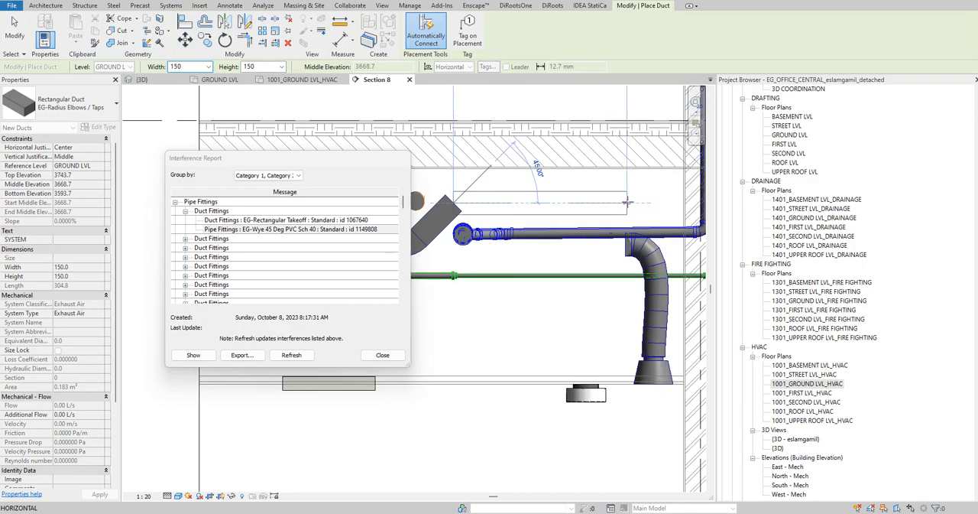
pyautogui.click(625, 202)
pyautogui.press('Escape')
pyautogui.press('Escape')
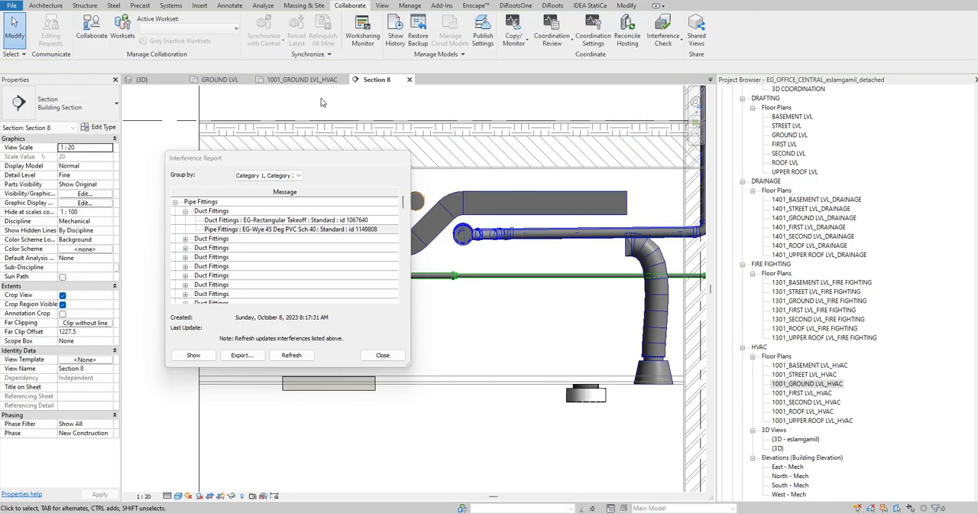
# - Delete the leftover rectangular-to-round transition at the flex duct's upper end in the 3D view
pyautogui.click(171, 82)
pyautogui.keyDown('shift'); pyautogui.moveTo(618, 241); pyautogui.dragTo(599, 273, button='middle'); pyautogui.keyUp('shift')
pyautogui.scroll(4, 605, 280)
pyautogui.click(606, 279)
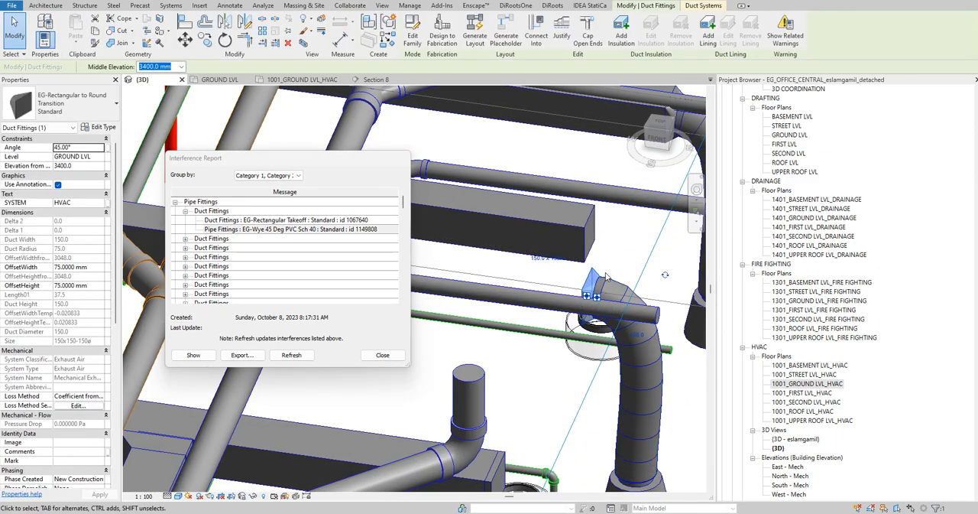
pyautogui.press('Escape')
# - Connect the flex duct's upper end to the open end of the raised exhaust duct
pyautogui.click(622, 278)
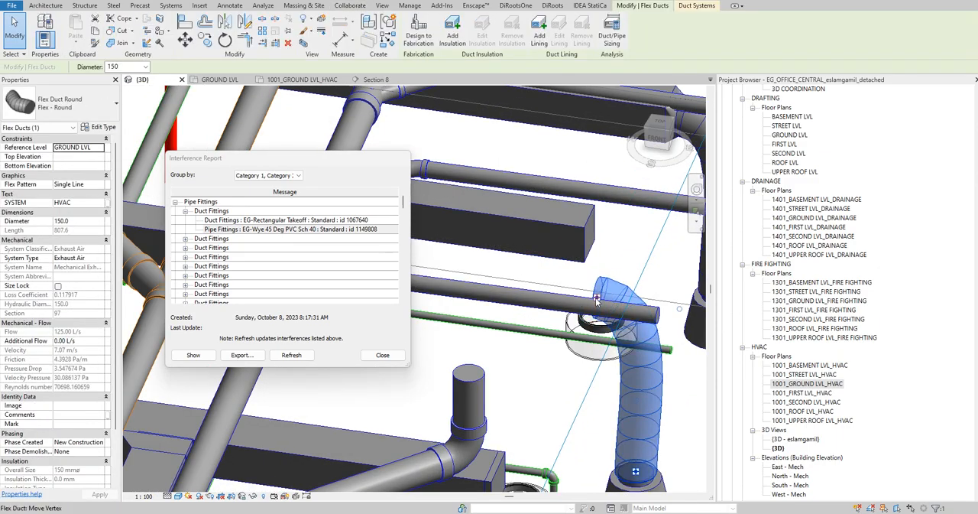
pyautogui.moveTo(600, 271); pyautogui.dragTo(599, 234)
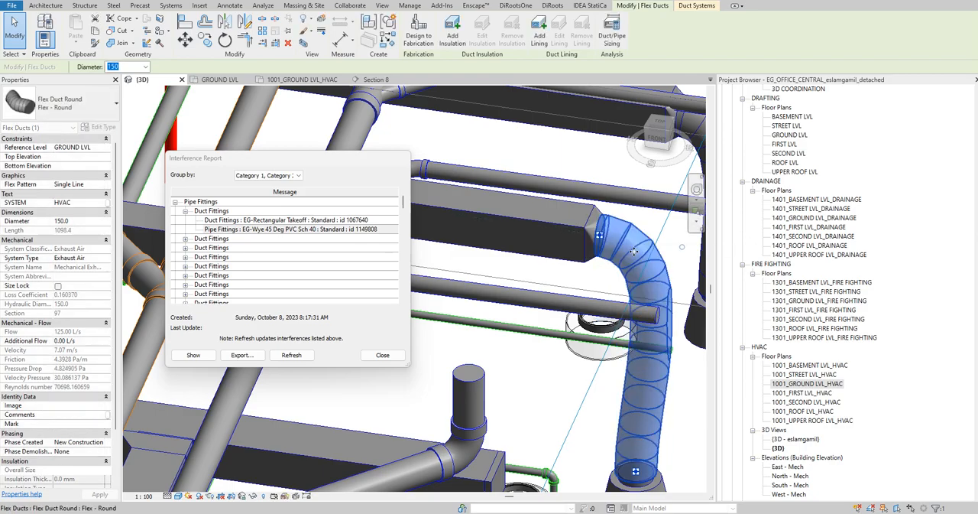
pyautogui.keyDown('shift'); pyautogui.moveTo(503, 246); pyautogui.dragTo(649, 270, button='middle'); pyautogui.keyUp('shift')
pyautogui.click(649, 270)
# - Refresh the interference report and select the rectangular takeoff in the first pipe fitting and duct fitting clash
pyautogui.scroll(-4, 649, 271)
pyautogui.keyDown('shift'); pyautogui.moveTo(580, 229); pyautogui.dragTo(616, 243, button='middle'); pyautogui.keyUp('shift')
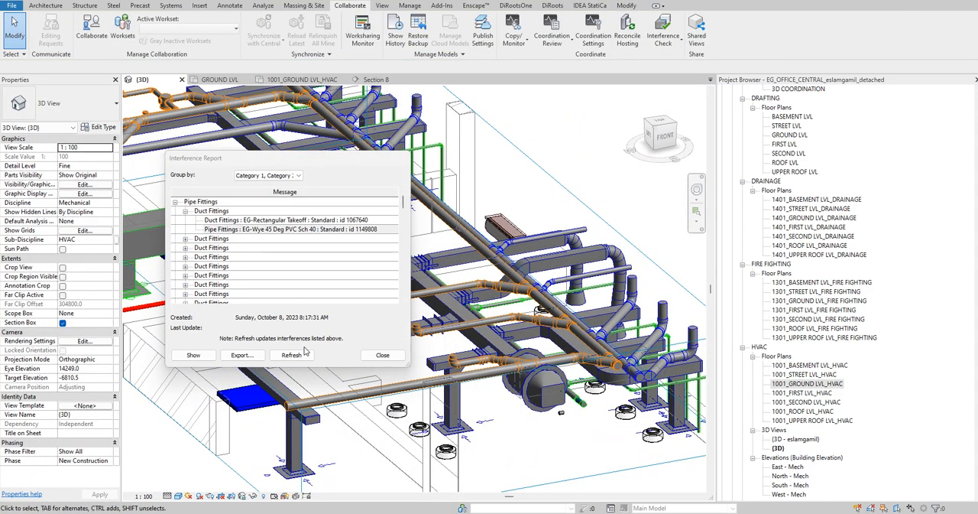
pyautogui.click(303, 353)
pyautogui.click(185, 210)
pyautogui.click(281, 223)
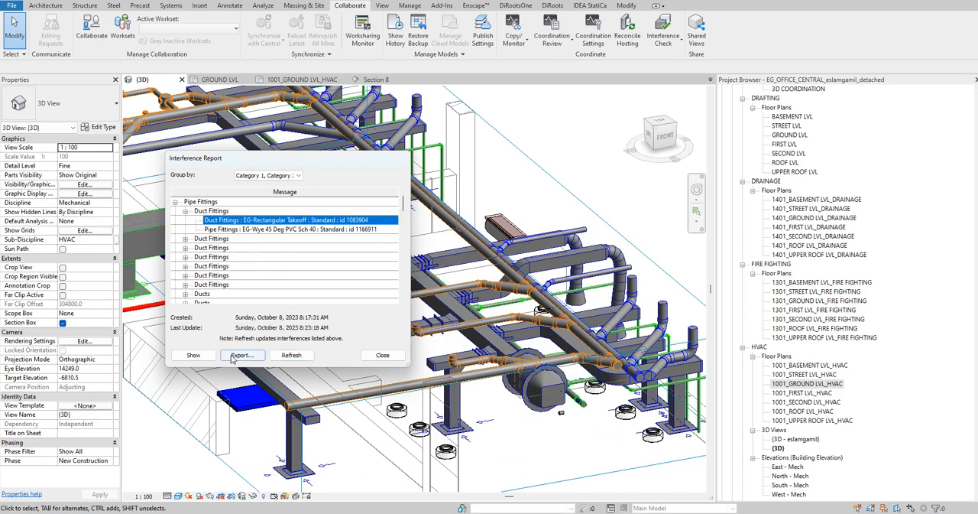
# - Show the rectangular takeoff of the first clash in the model and close every open view except the 3D view
pyautogui.click(193, 355)
pyautogui.scroll(-10, 483, 305)
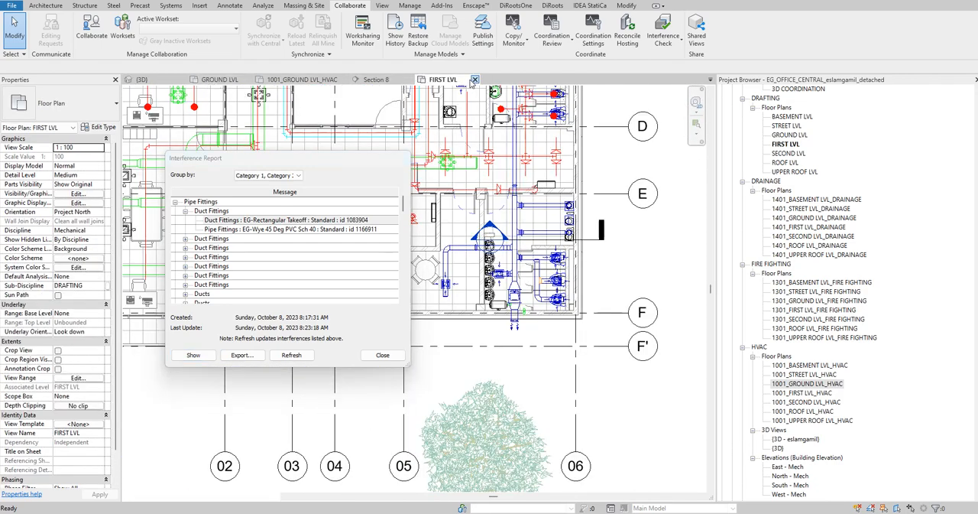
pyautogui.click(474, 79)
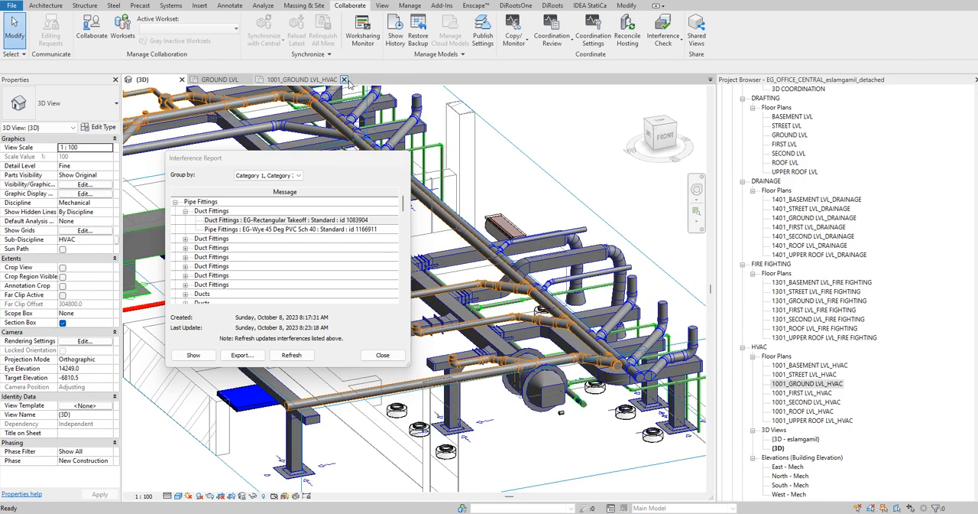
pyautogui.click(262, 81)
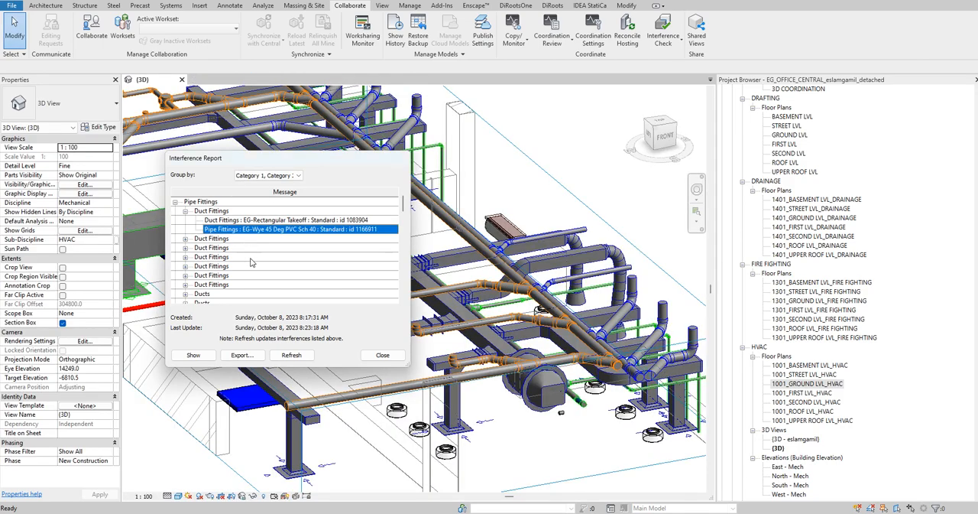
# - Show the 45-degree PVC wye fitting of the first clash, return to the 3D view and turn off its section box
pyautogui.click(193, 354)
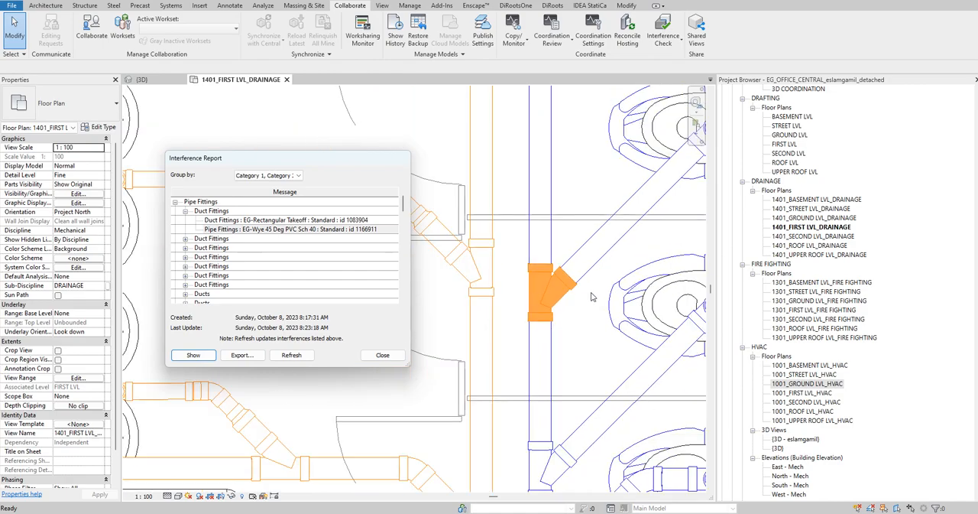
pyautogui.click(143, 80)
pyautogui.scroll(-3, 594, 237)
pyautogui.keyDown('shift'); pyautogui.moveTo(594, 238); pyautogui.dragTo(618, 389, button='middle'); pyautogui.keyUp('shift')
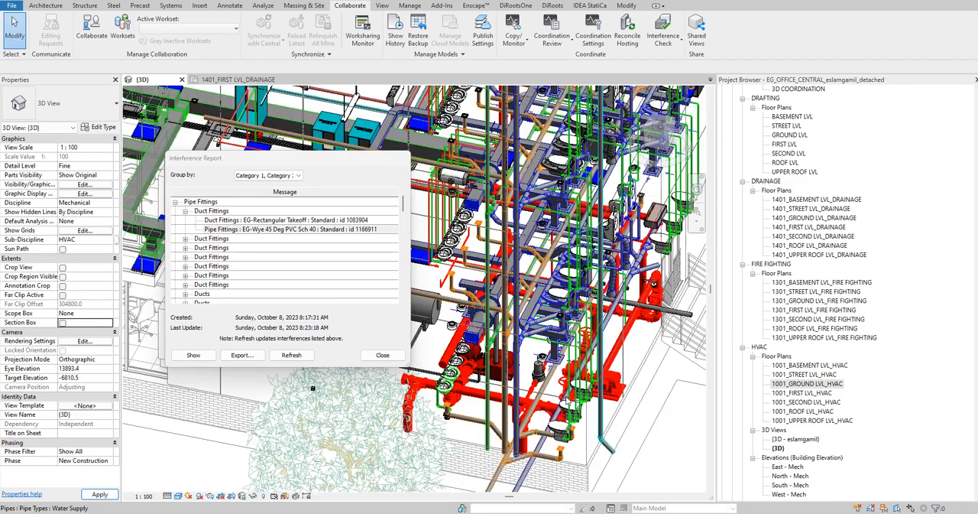
# - Show the first clash's wye fitting again and close the East - Plumbing elevation and first-level drainage plan
pyautogui.click(224, 230)
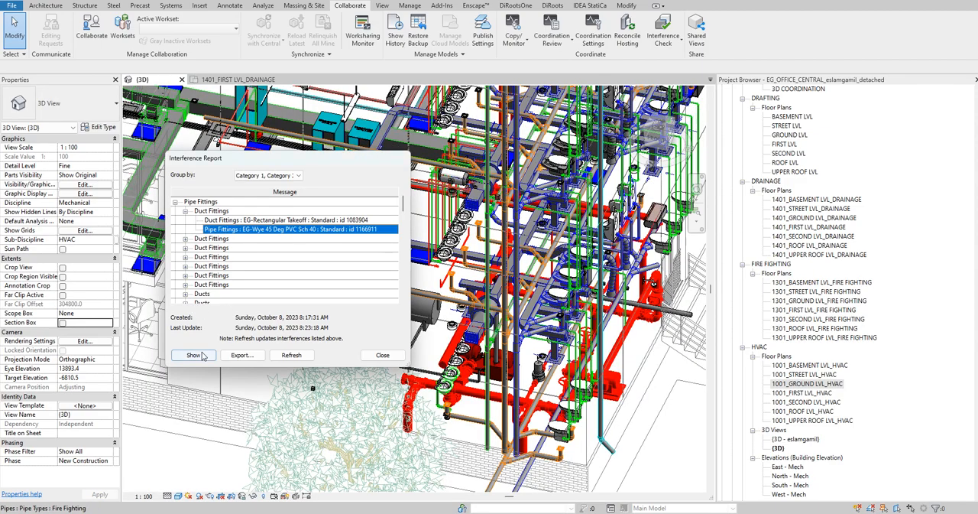
pyautogui.click(193, 355)
pyautogui.scroll(-10, 577, 287)
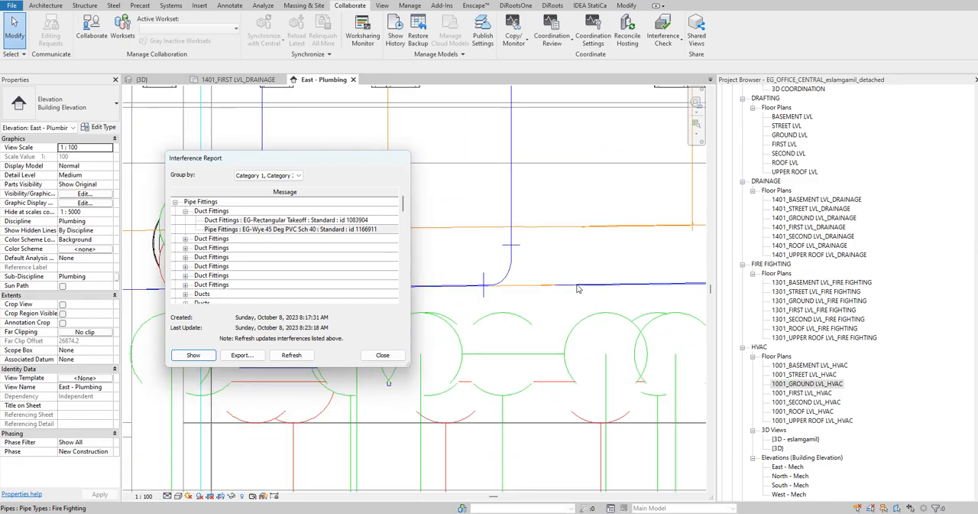
pyautogui.click(353, 81)
pyautogui.scroll(-6, 502, 272)
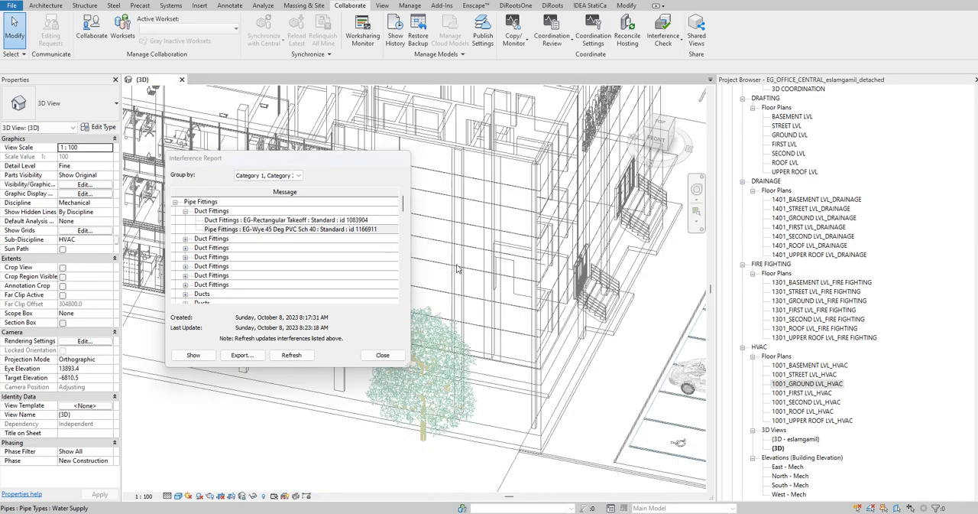
# - Expand the second duct fitting clash and show its 45-degree PVC wye, id 1166921, up close in the 3D view
pyautogui.click(186, 241)
pyautogui.click(243, 259)
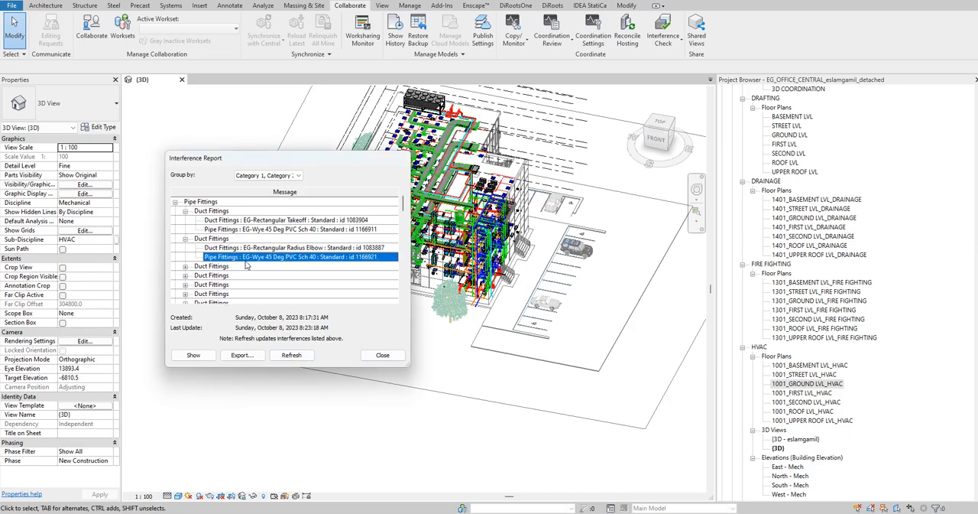
pyautogui.click(193, 355)
pyautogui.scroll(-4, 526, 279)
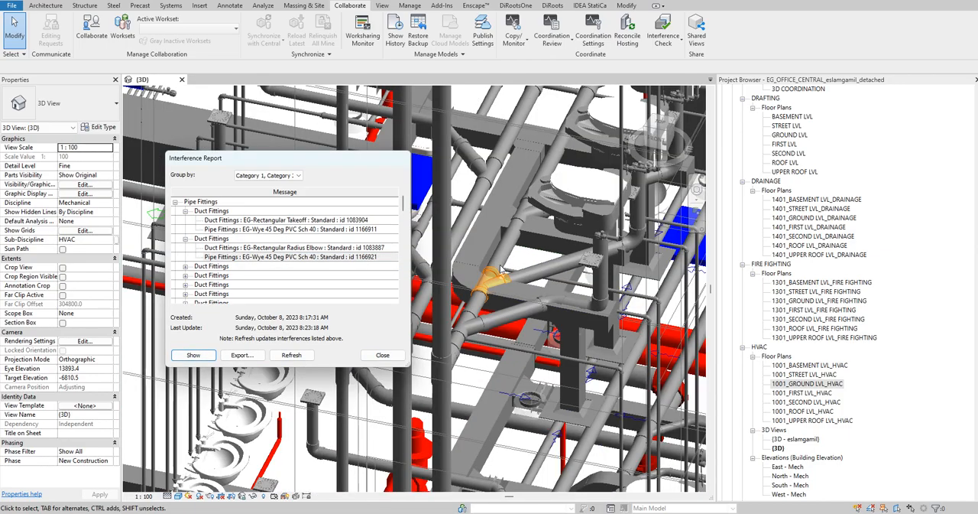
pyautogui.scroll(8, 533, 262)
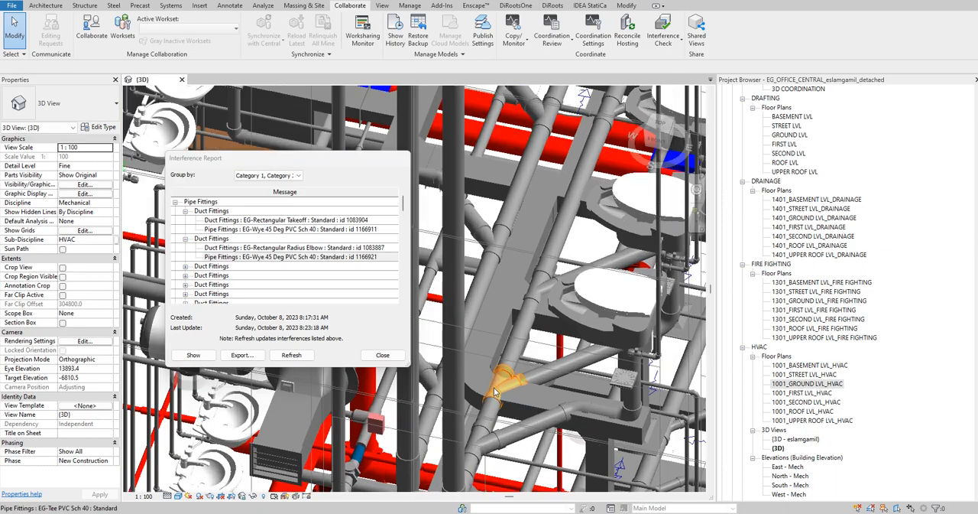
pyautogui.scroll(-6, 548, 371)
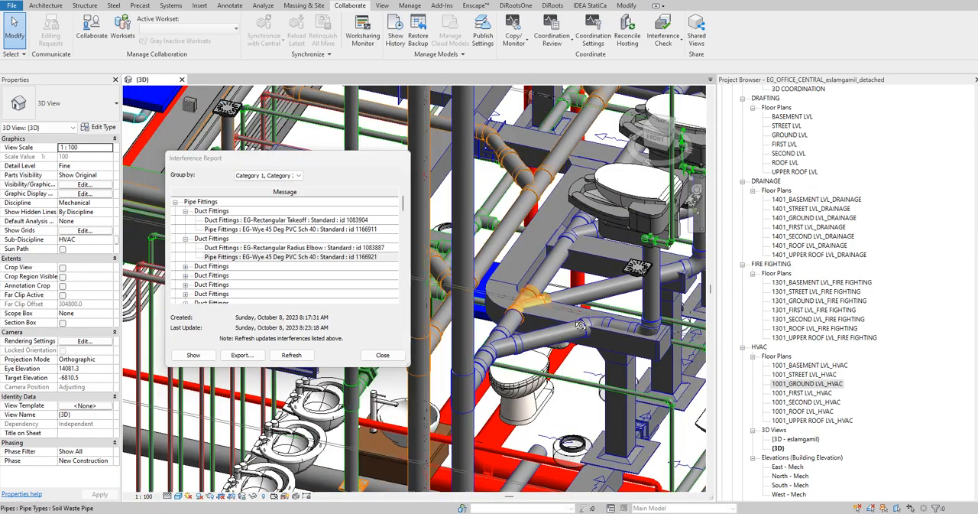
pyautogui.keyDown('shift'); pyautogui.moveTo(580, 326); pyautogui.dragTo(551, 330, button='middle'); pyautogui.keyUp('shift')
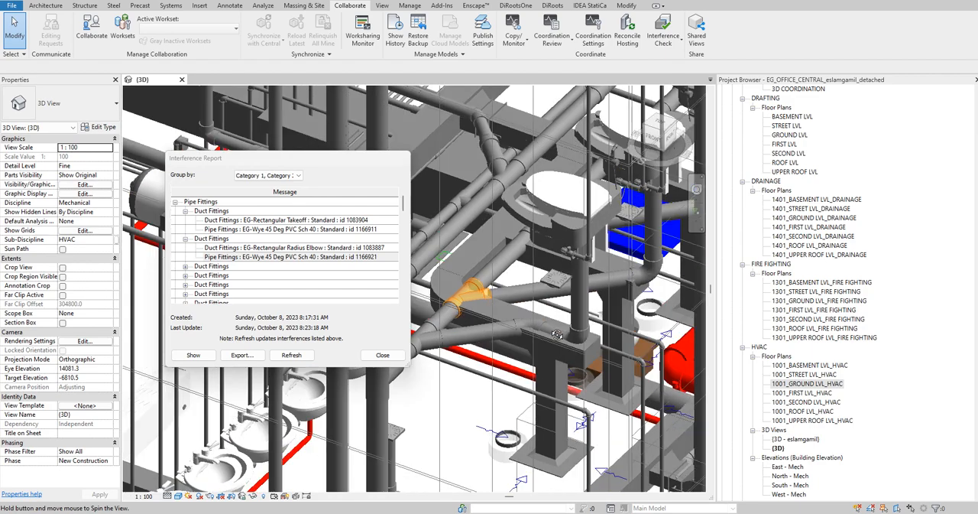
# - Isolate the 200x150 exhaust duct beside the wye in a section box and examine where it meets the drainage pipe
pyautogui.click(480, 262)
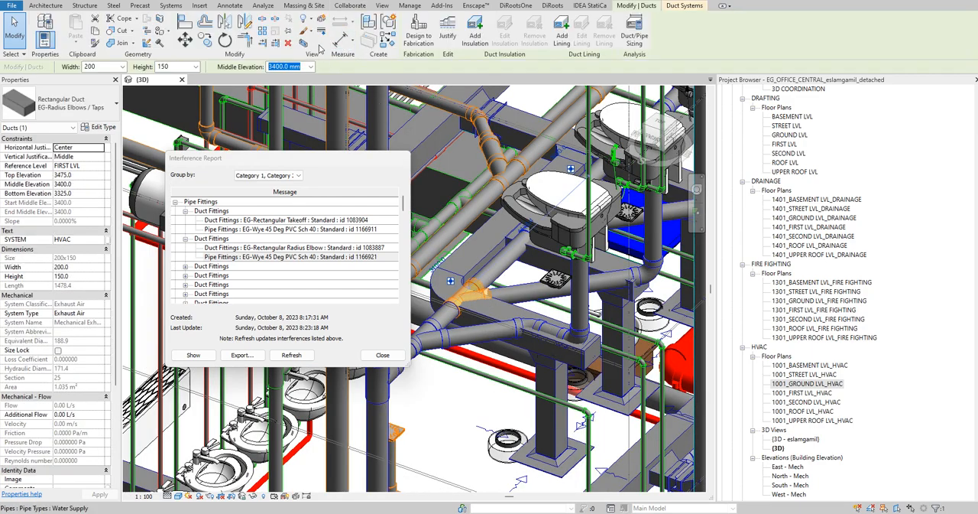
pyautogui.keyDown('shift'); pyautogui.moveTo(522, 287); pyautogui.dragTo(566, 393, button='middle'); pyautogui.keyUp('shift')
pyautogui.scroll(3, 564, 392)
pyautogui.keyDown('shift'); pyautogui.moveTo(532, 362); pyautogui.dragTo(537, 306, button='middle'); pyautogui.keyUp('shift')
pyautogui.click(601, 280)
pyautogui.scroll(-3, 600, 280)
pyautogui.moveTo(602, 281)
pyautogui.keyDown('shift'); pyautogui.mouseDown(button='middle')
pyautogui.moveTo(622, 308)
pyautogui.moveTo(544, 342)
pyautogui.moveTo(600, 269)
pyautogui.mouseUp(button='middle'); pyautogui.keyUp('shift')
pyautogui.keyDown('shift'); pyautogui.moveTo(547, 299); pyautogui.dragTo(535, 252, button='middle'); pyautogui.keyUp('shift')
pyautogui.keyDown('shift'); pyautogui.moveTo(485, 228); pyautogui.dragTo(621, 271, button='middle'); pyautogui.keyUp('shift')
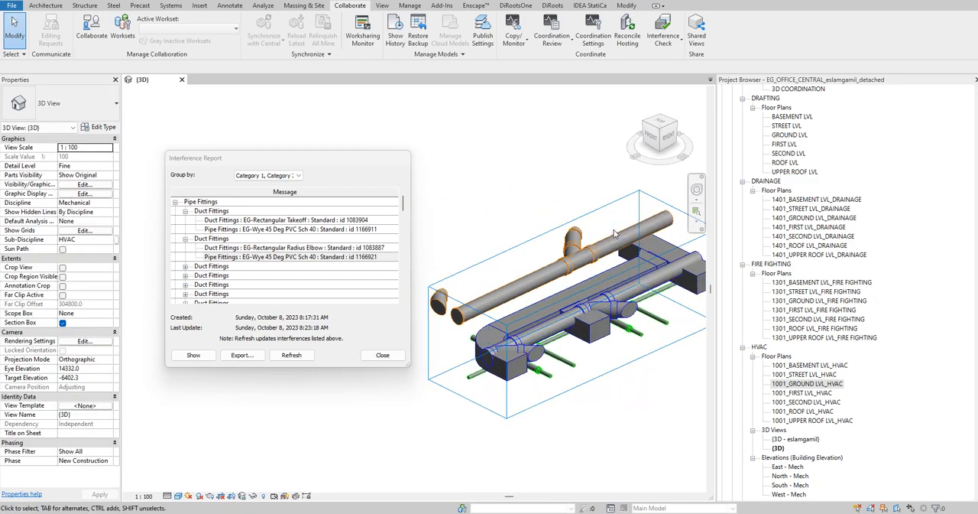
pyautogui.keyDown('shift'); pyautogui.moveTo(610, 339); pyautogui.dragTo(541, 281, button='middle'); pyautogui.keyUp('shift')
pyautogui.moveTo(623, 284); pyautogui.dragTo(501, 278, button='middle')
pyautogui.scroll(3, 642, 294)
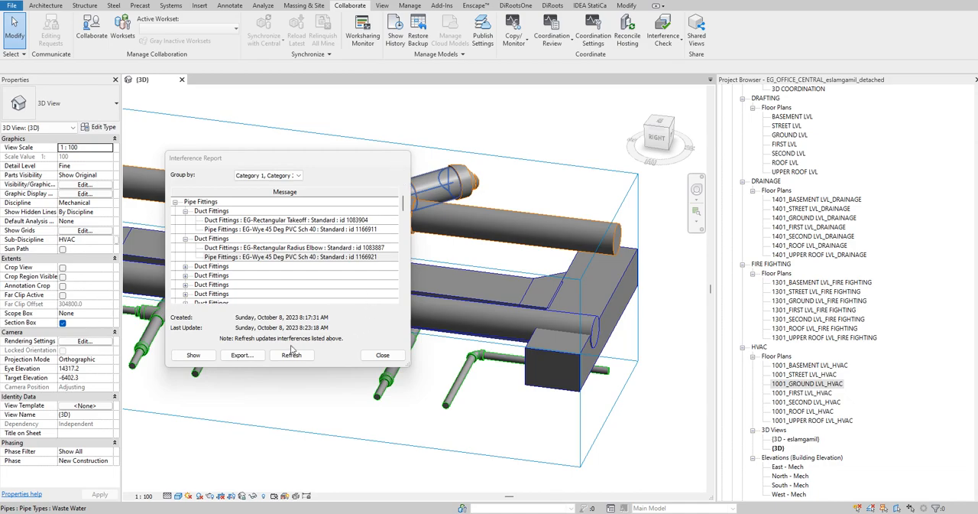
# - Close the interference report and turn off the section box in the 3D view
pyautogui.click(380, 355)
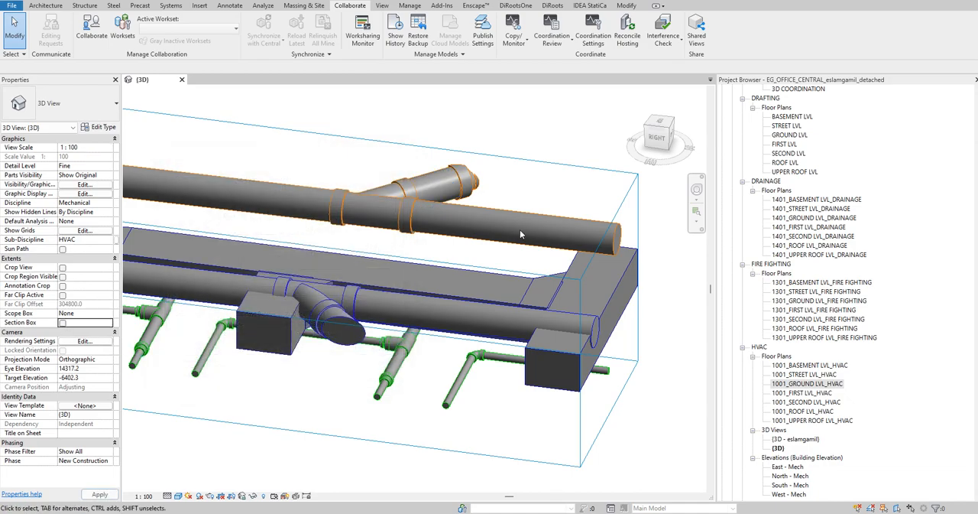
pyautogui.keyDown('shift'); pyautogui.moveTo(590, 267); pyautogui.dragTo(639, 269, button='middle'); pyautogui.keyUp('shift')
pyautogui.scroll(-4, 503, 271)
# - Examine how the washroom exhaust branch ducts run against the drainage pipes and fixtures across the floors
pyautogui.keyDown('shift'); pyautogui.moveTo(502, 271); pyautogui.dragTo(478, 286, button='middle'); pyautogui.keyUp('shift')
pyautogui.moveTo(478, 286); pyautogui.dragTo(469, 288, button='middle')
pyautogui.scroll(5, 469, 287)
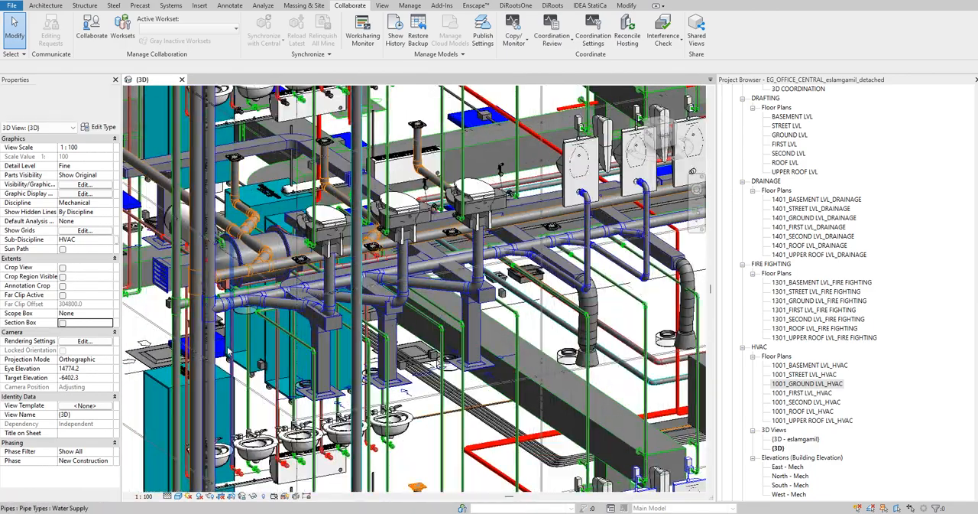
pyautogui.keyDown('shift'); pyautogui.moveTo(470, 325); pyautogui.dragTo(632, 303, button='middle'); pyautogui.keyUp('shift')
pyautogui.scroll(6, 619, 283)
pyautogui.scroll(-4, 489, 275)
pyautogui.moveTo(428, 283)
pyautogui.keyDown('shift'); pyautogui.mouseDown(button='middle')
pyautogui.moveTo(474, 293)
pyautogui.moveTo(428, 296)
pyautogui.moveTo(441, 289)
pyautogui.mouseUp(button='middle'); pyautogui.keyUp('shift')
pyautogui.moveTo(535, 273); pyautogui.dragTo(426, 321, button='middle')
pyautogui.moveTo(649, 266); pyautogui.dragTo(551, 305, button='middle')
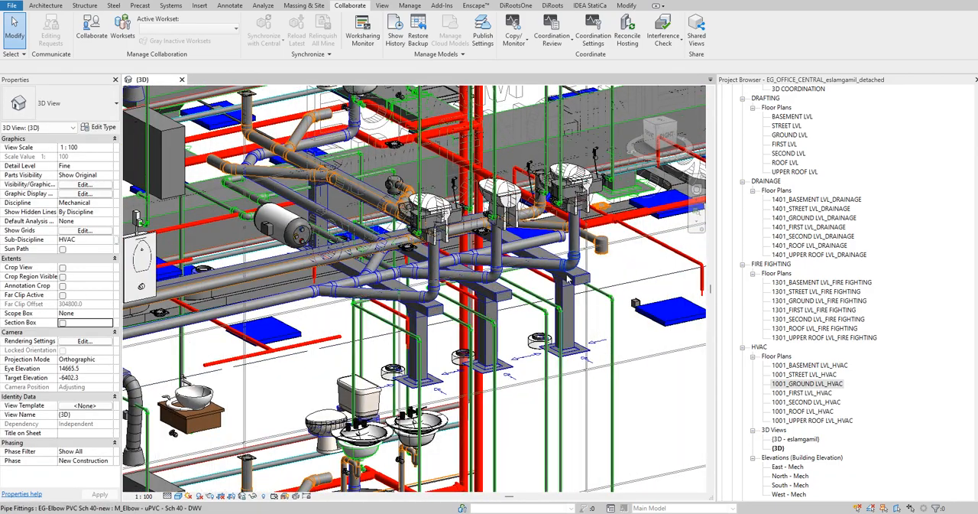
pyautogui.scroll(-6, 569, 280)
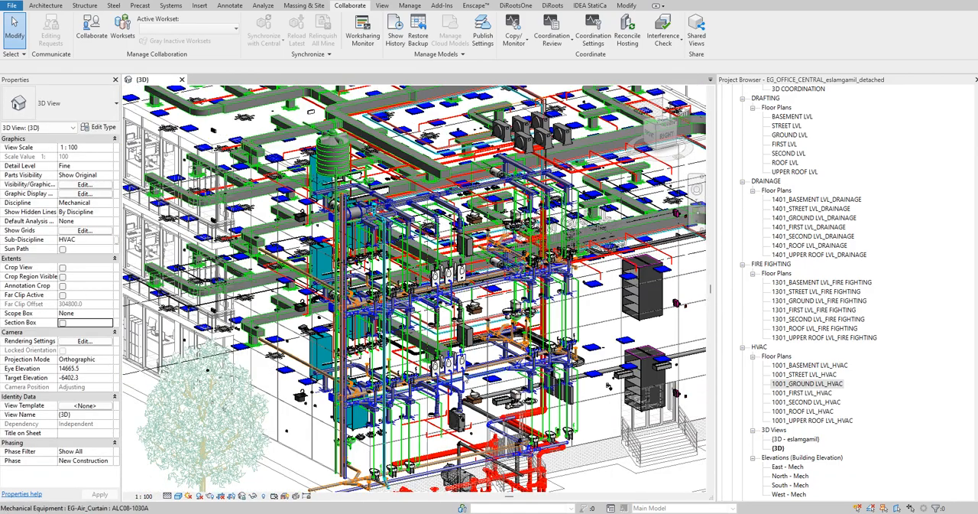
pyautogui.scroll(6, 609, 386)
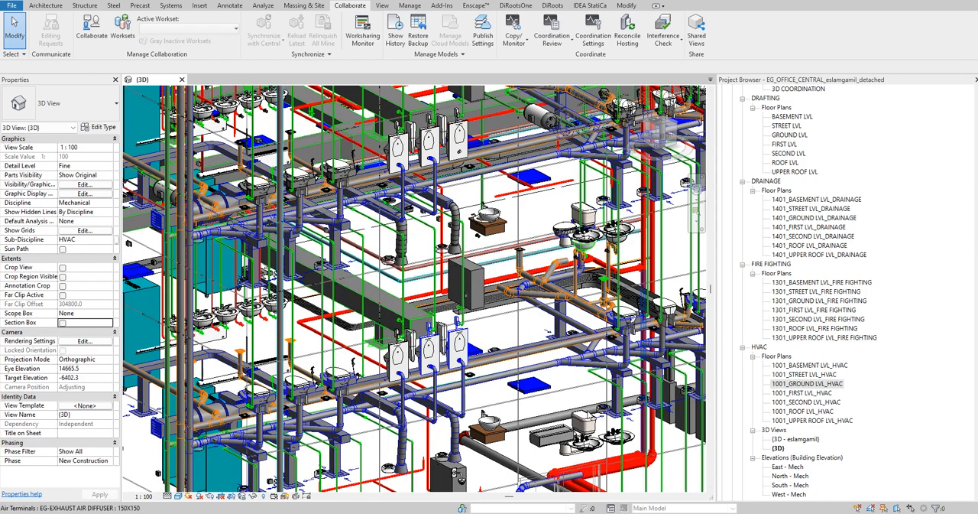
pyautogui.scroll(5, 332, 431)
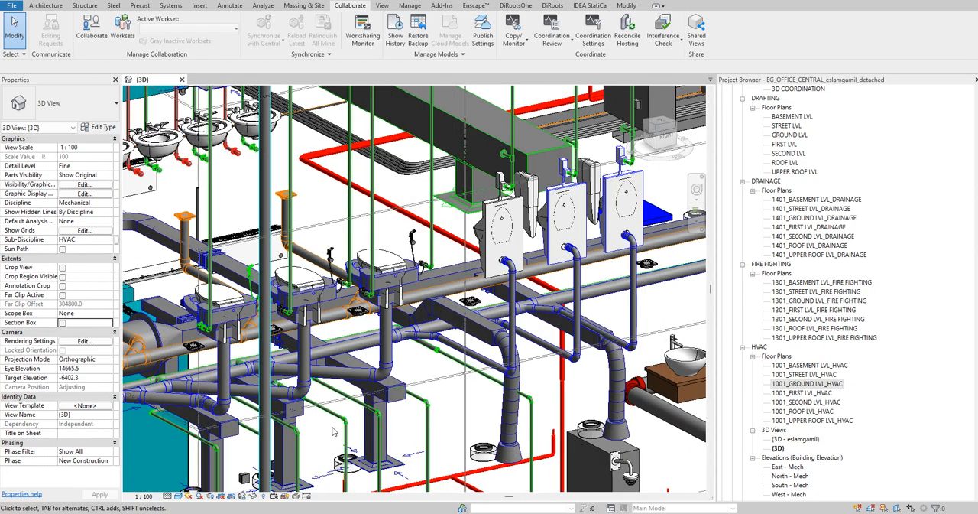
pyautogui.click(483, 339)
pyautogui.keyDown('shift'); pyautogui.moveTo(483, 339); pyautogui.dragTo(553, 354, button='middle'); pyautogui.keyUp('shift')
# - Switch to the clash detection matrix in Excel and look over the disciplines and elements on the CLASH - J (REVIT) sheet
pyautogui.keyDown('shift'); pyautogui.moveTo(528, 341); pyautogui.dragTo(459, 428, button='middle'); pyautogui.keyUp('shift')
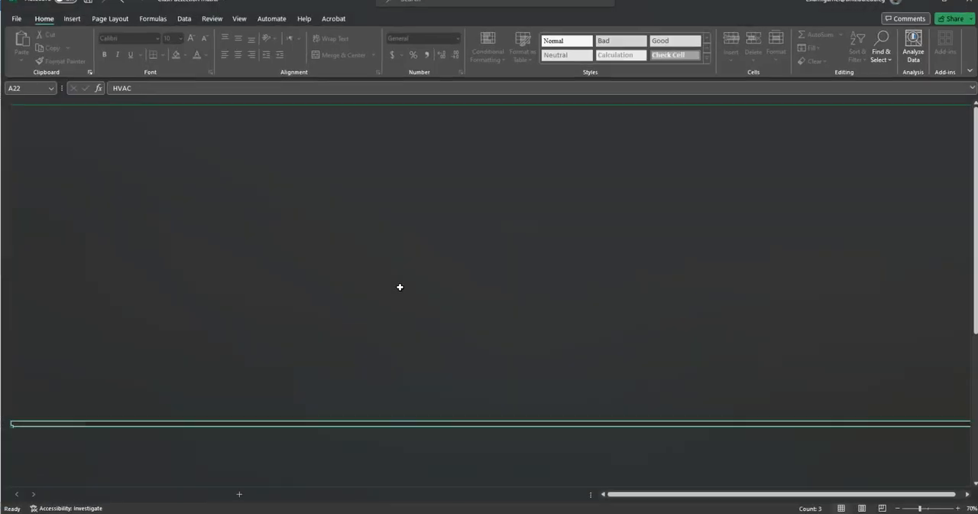
pyautogui.scroll(-3, 181, 374)
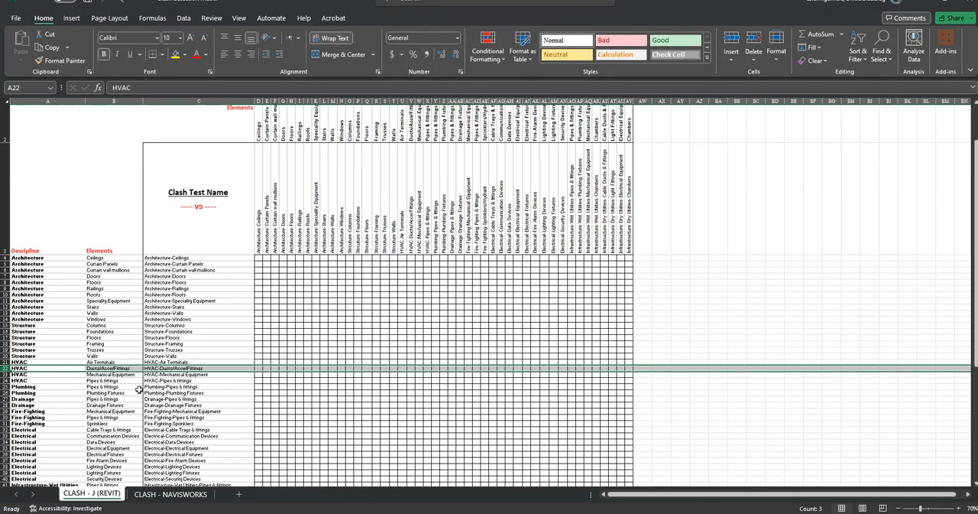